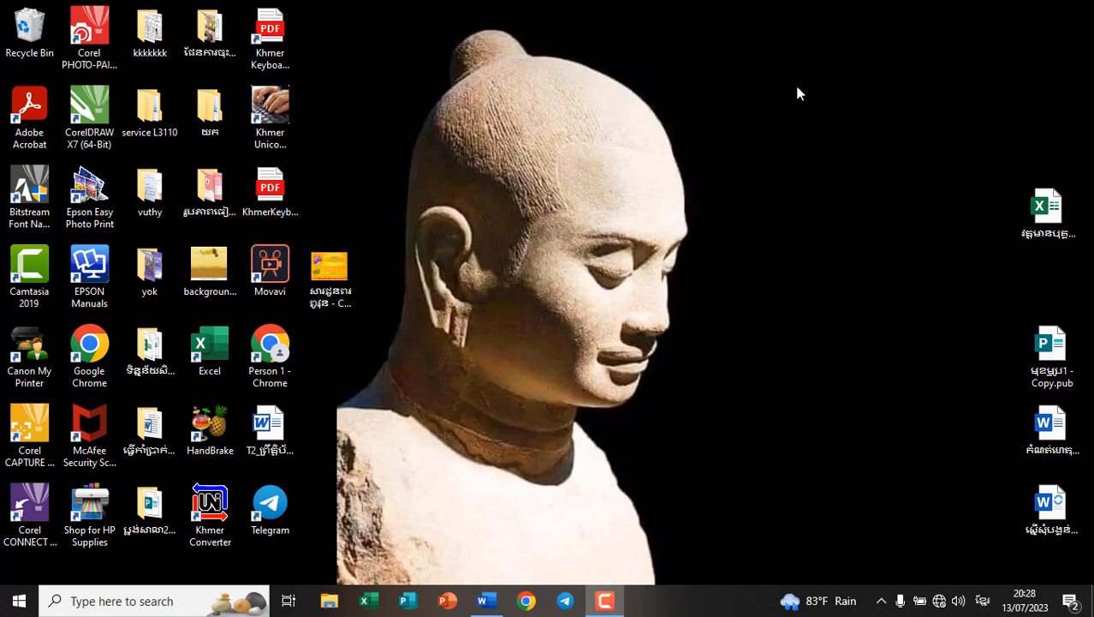
Refresh the desktop and switch to the open Word document
right_click(768, 156)
left_click(796, 205)
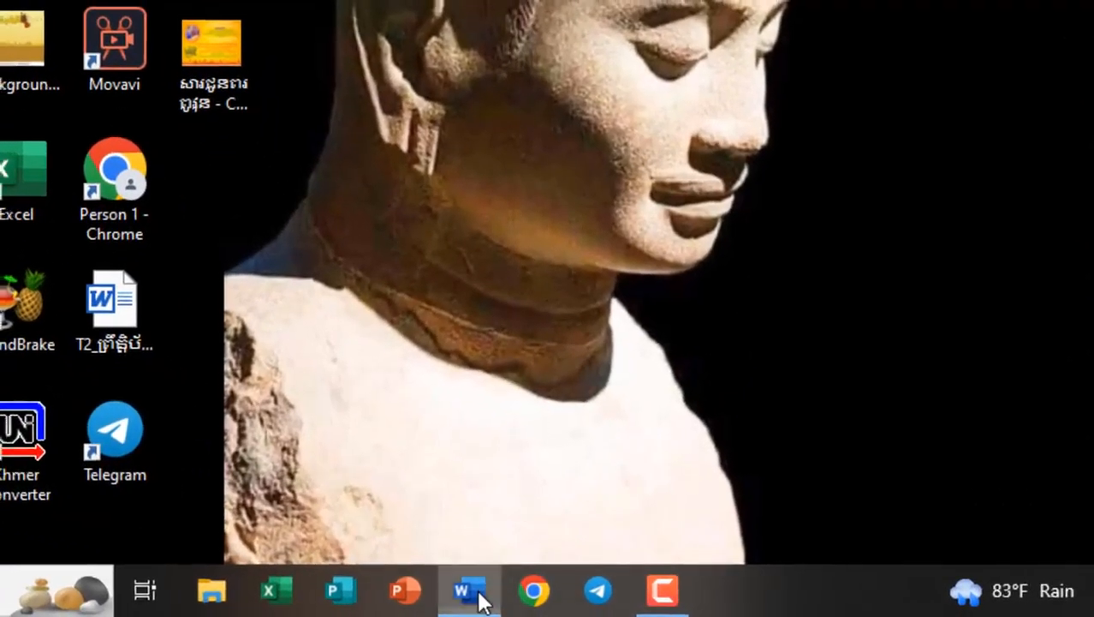
left_click(486, 600)
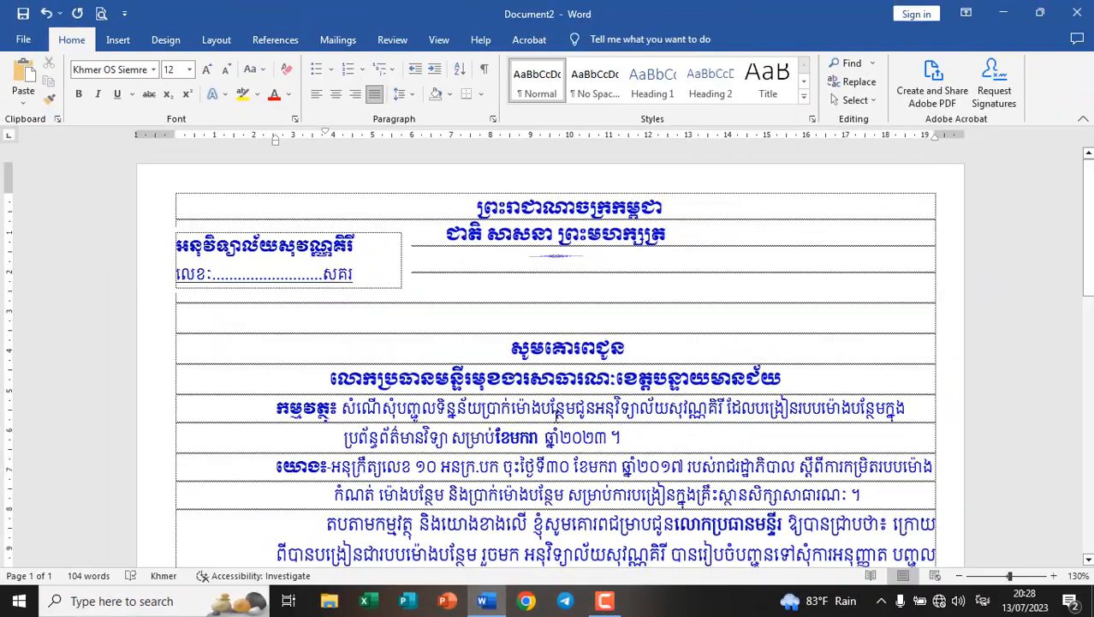
Read through the Khmer letter from its heading to the signature block and back up
scroll(665, 415, "down", 5)
scroll(555, 415, "up", 5)
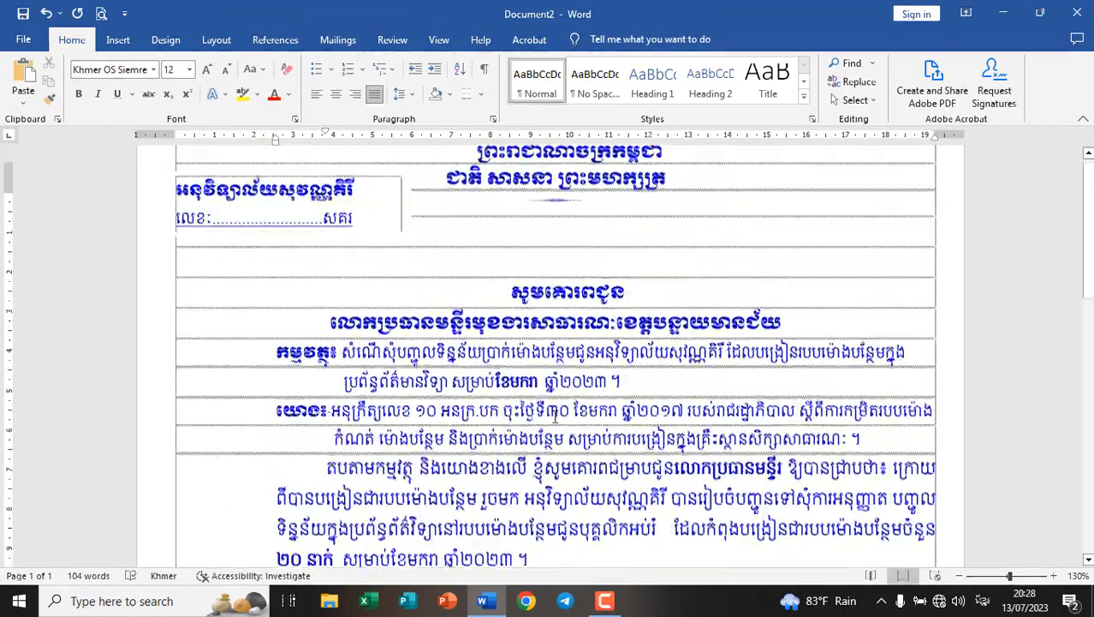
scroll(555, 415, "down", 2)
scroll(555, 415, "down", 4)
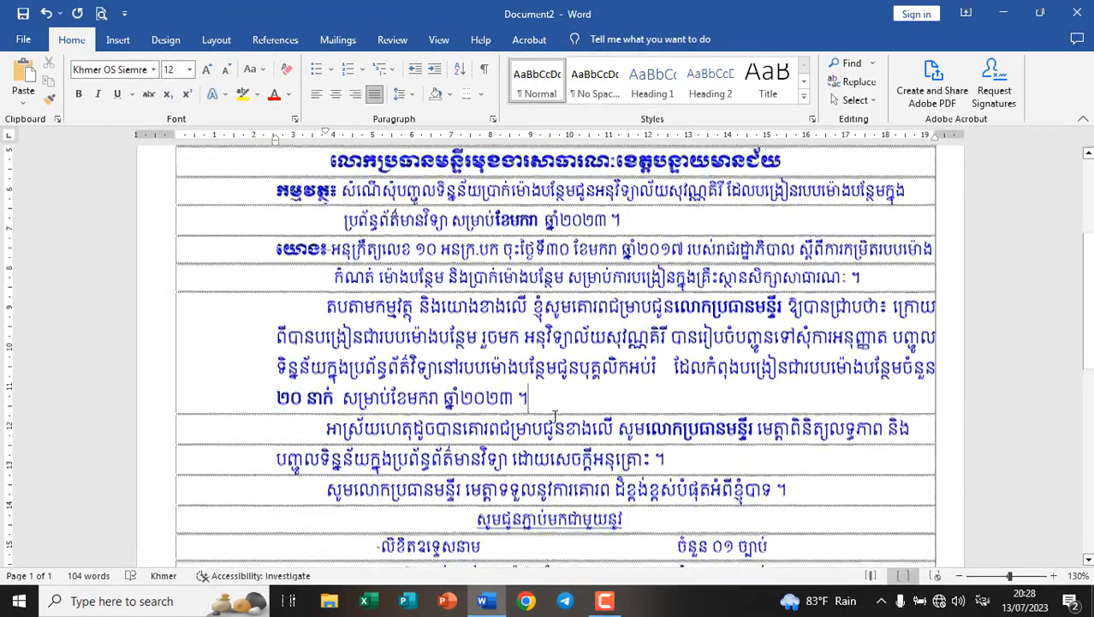
scroll(555, 417, "down", 3)
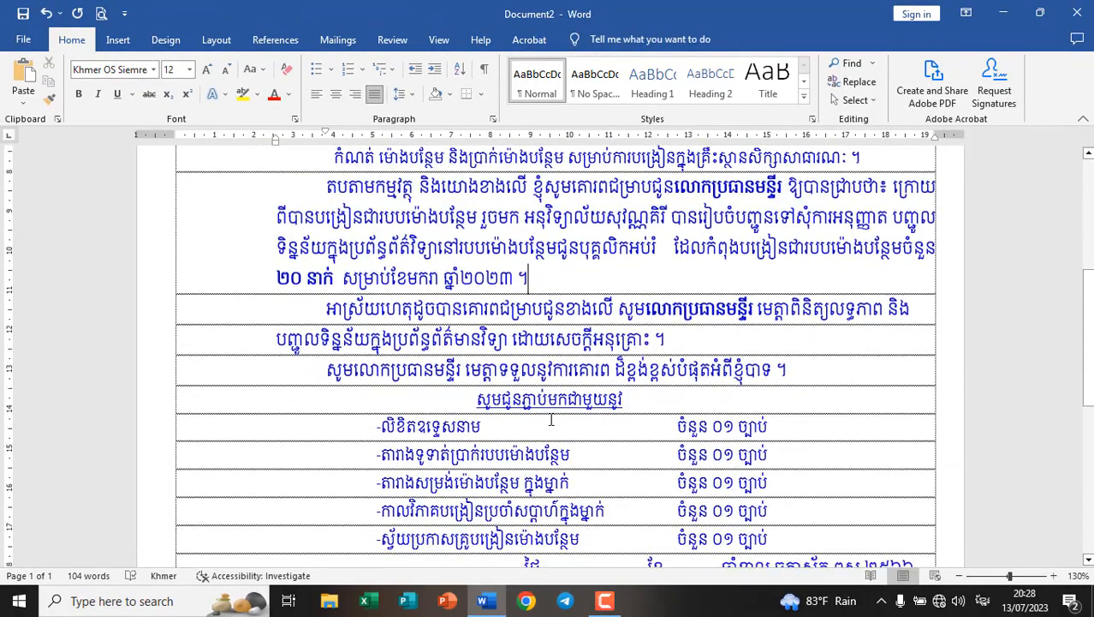
scroll(552, 420, "down", 8)
scroll(591, 403, "up", 6)
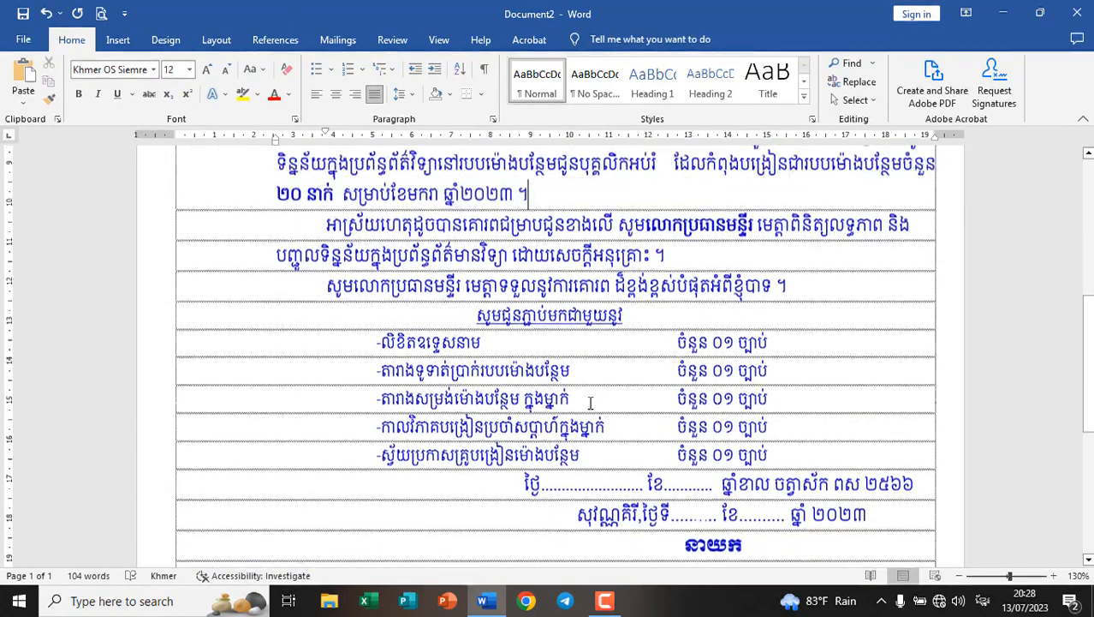
scroll(591, 403, "up", 7)
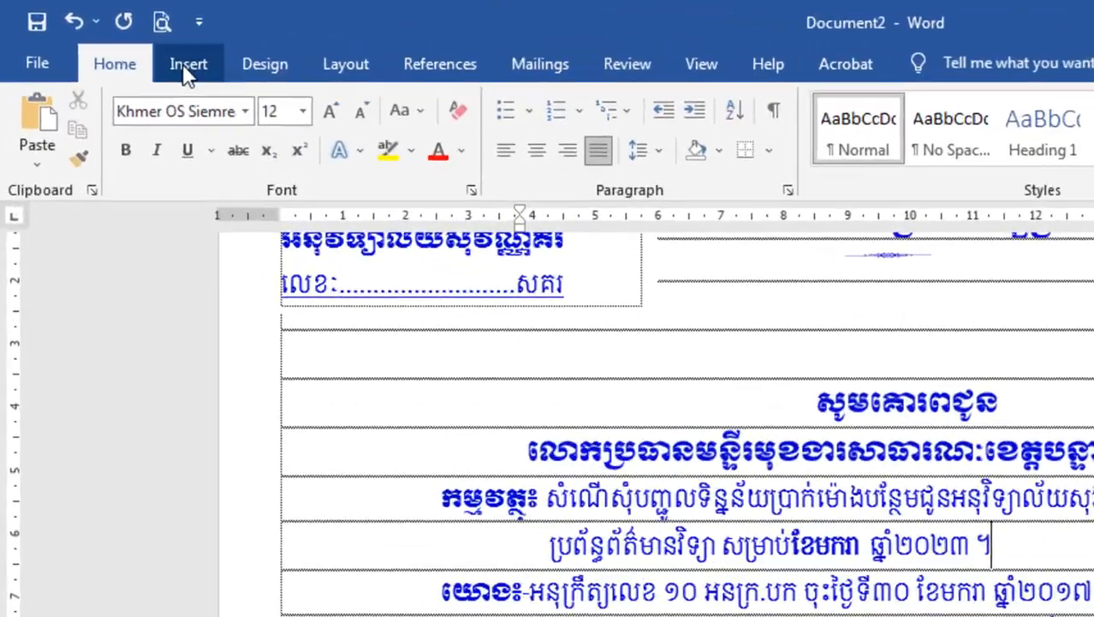
left_click(186, 75)
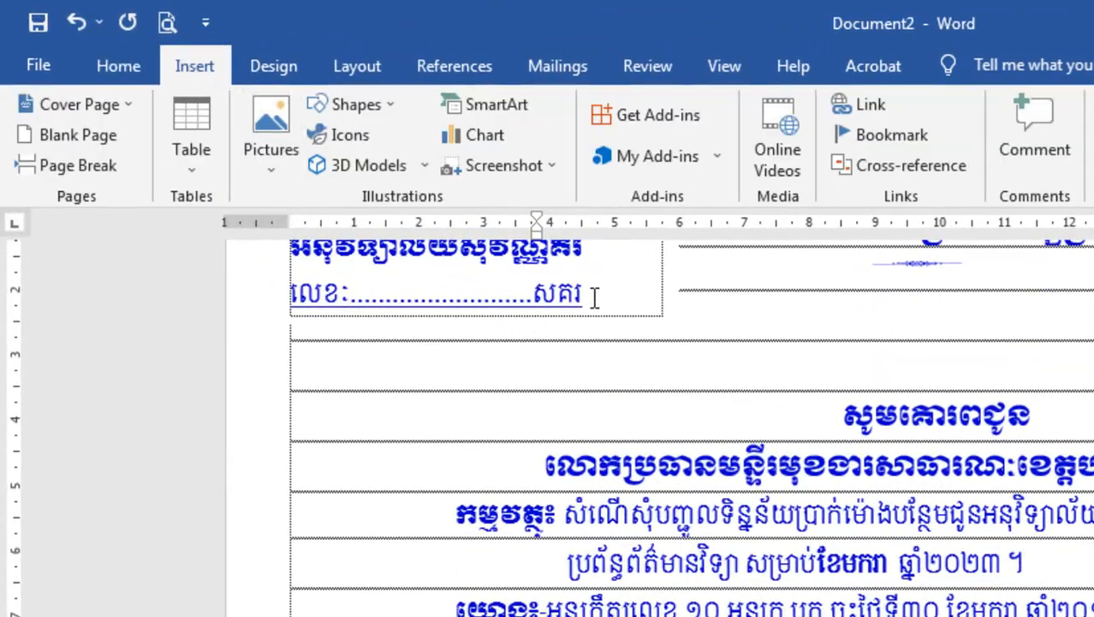
left_click(867, 103)
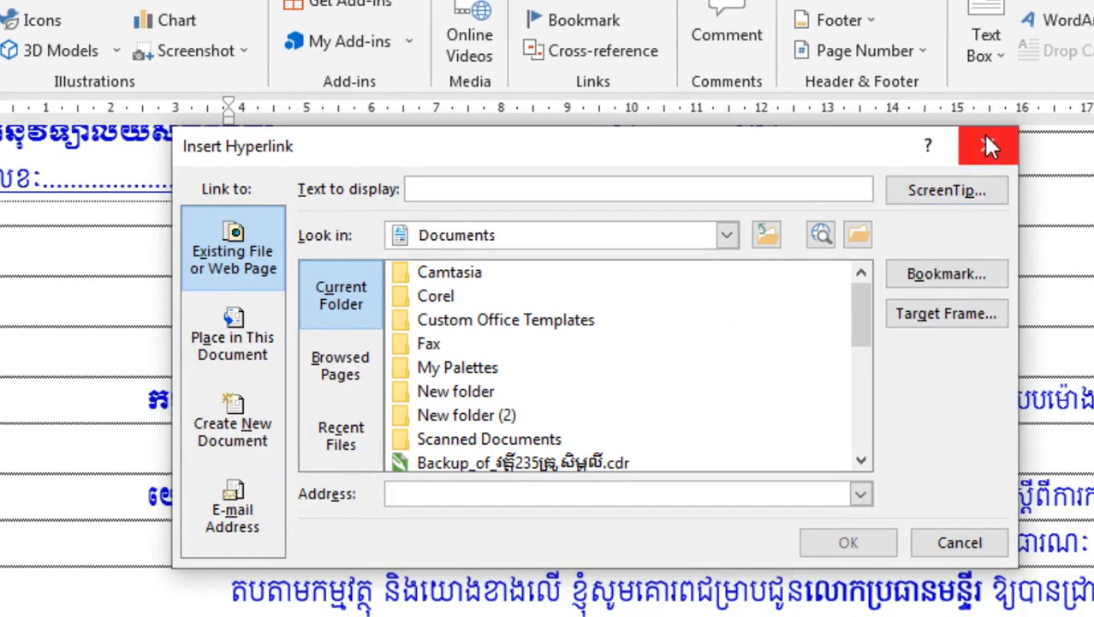
left_click(986, 147)
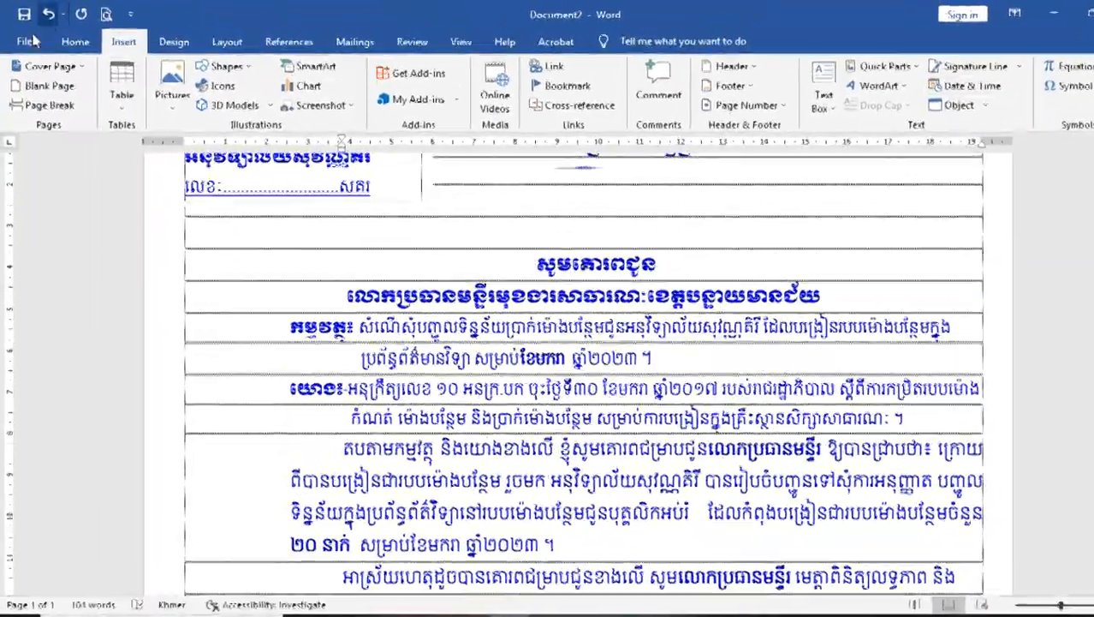
left_click(72, 39)
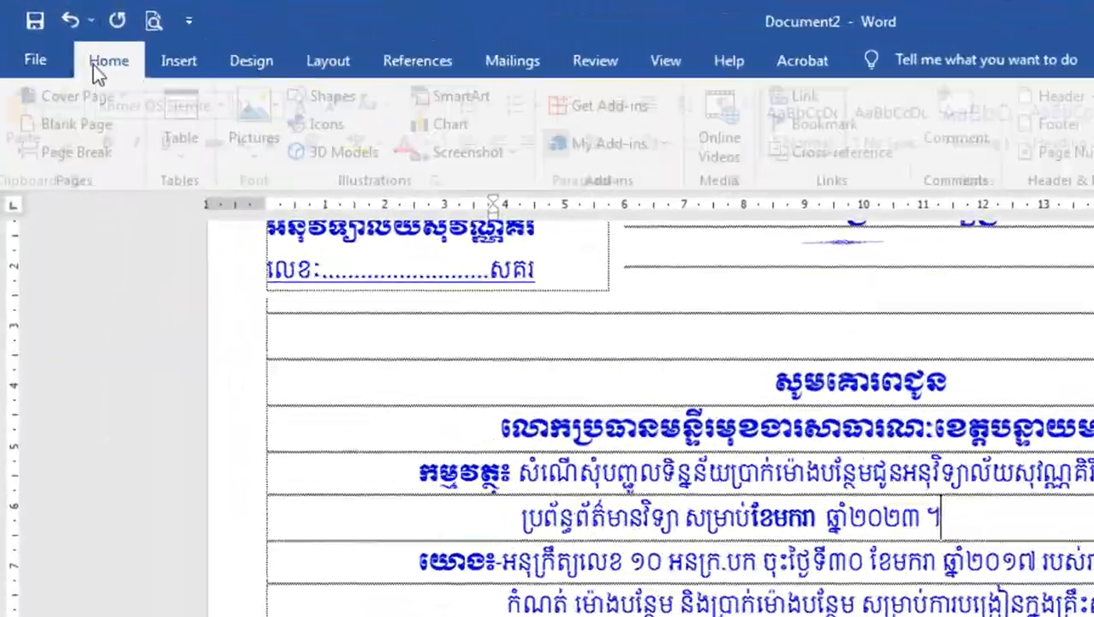
Start a hyperlink at the end of the letter's subject paragraph and look through the files offered in the Documents folder
left_click(192, 72)
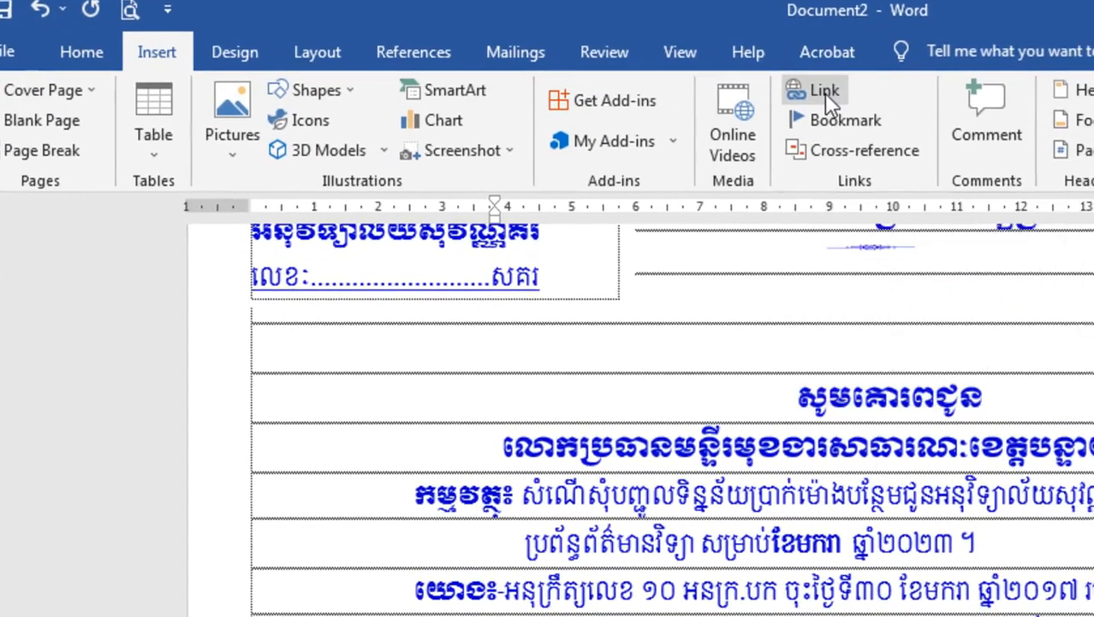
left_click(852, 103)
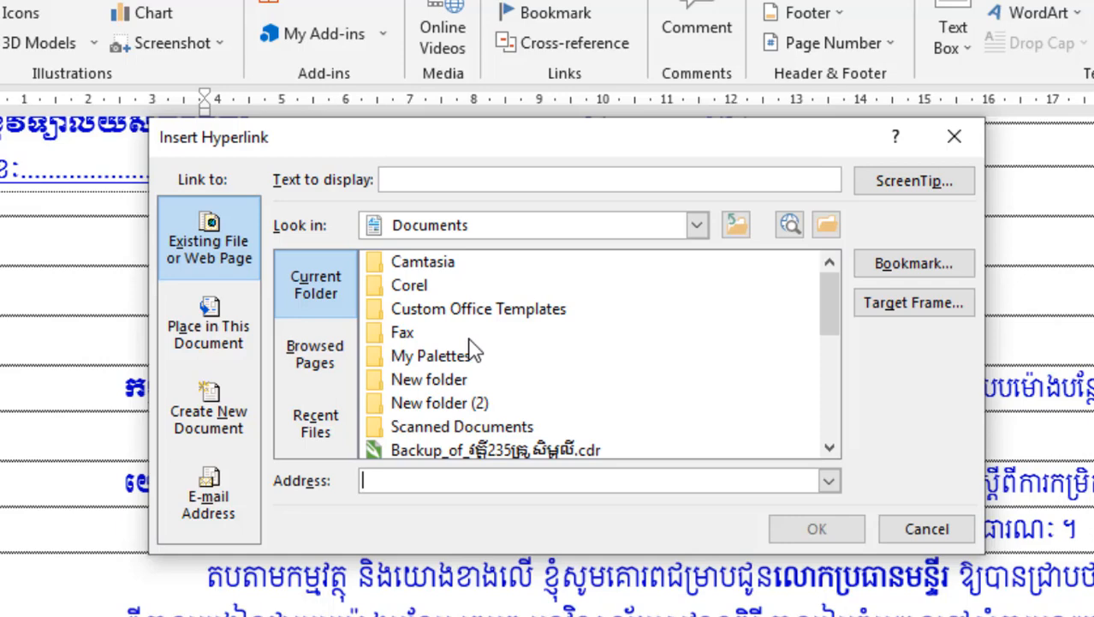
scroll(523, 388, "down", 1)
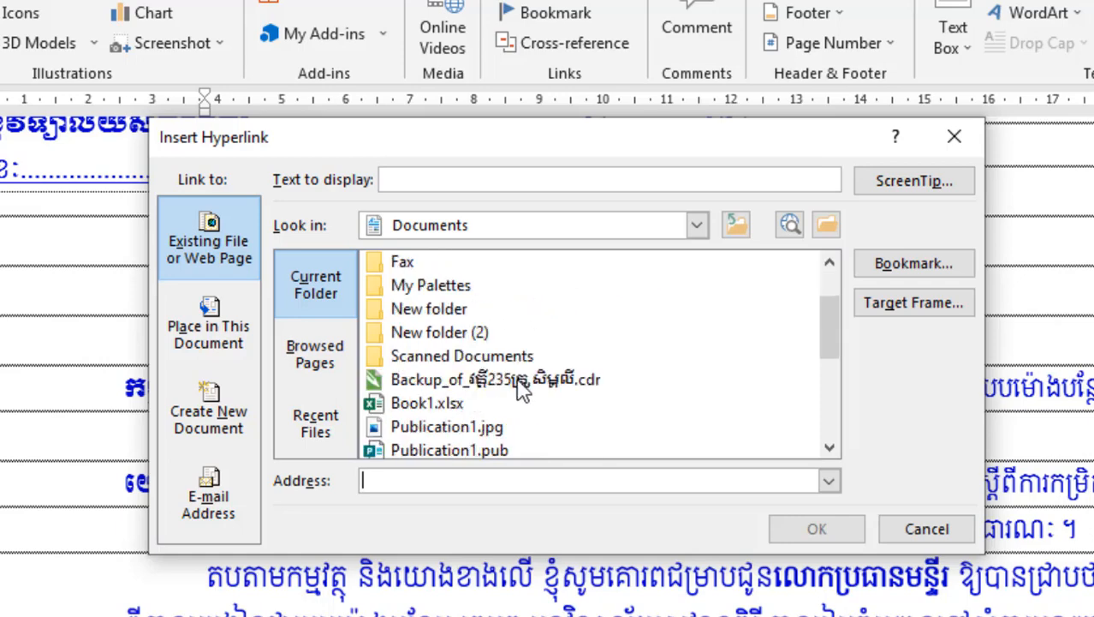
scroll(522, 388, "down", 1)
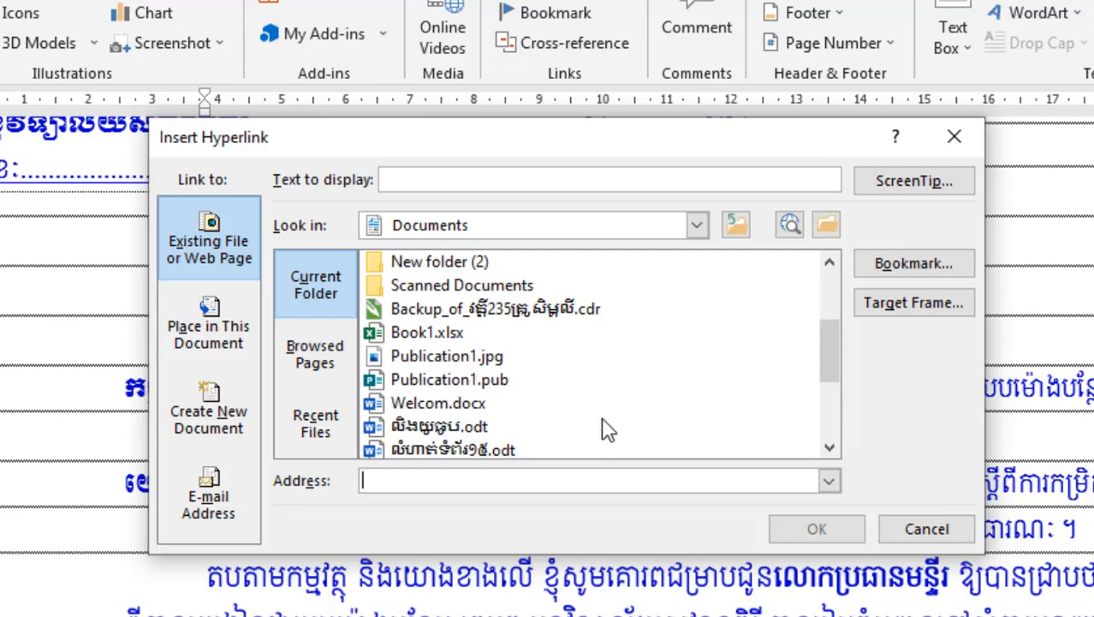
scroll(605, 428, "up", 1)
scroll(604, 428, "up", 1)
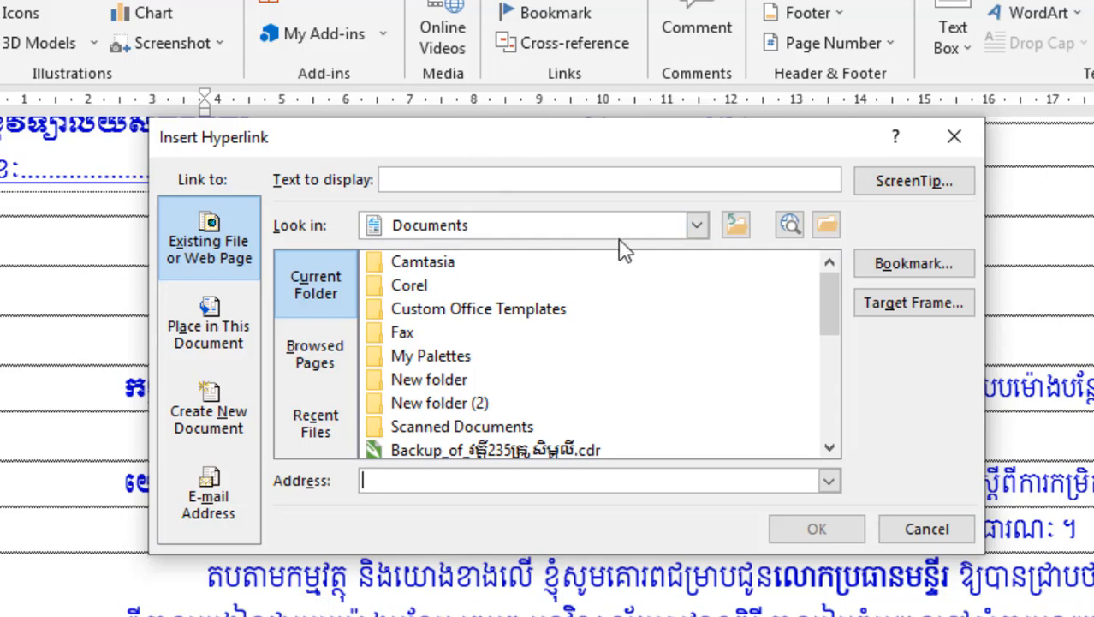
Try a hyperlink to New Volume (D:) from This PC at the end of the subject paragraph, and delete the inserted link
left_click(701, 224)
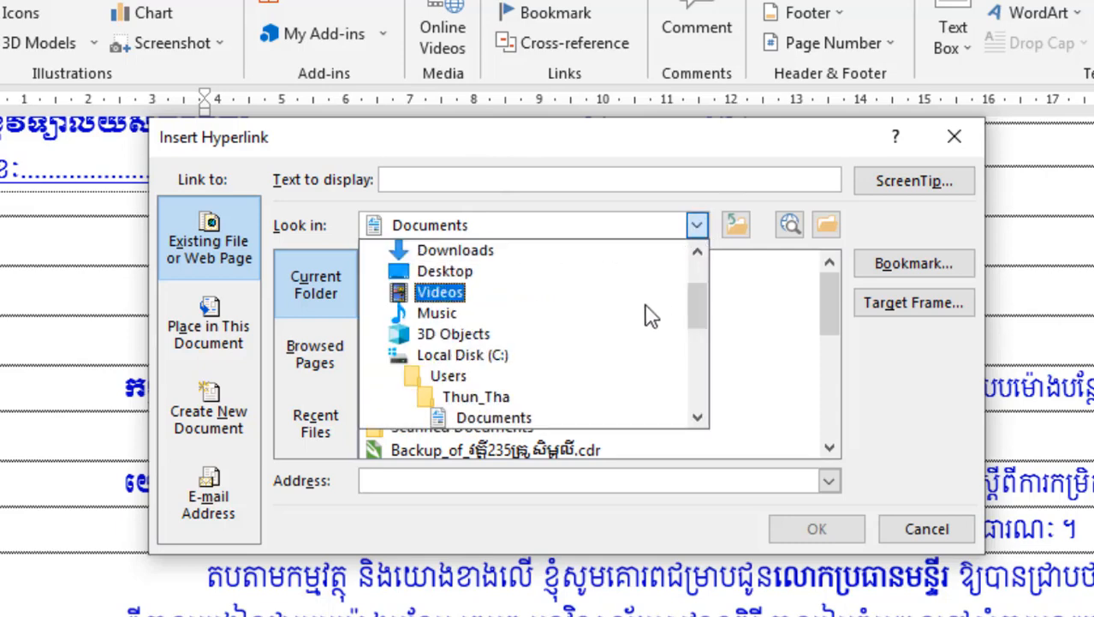
scroll(649, 321, "up", 1)
scroll(638, 339, "down", 1)
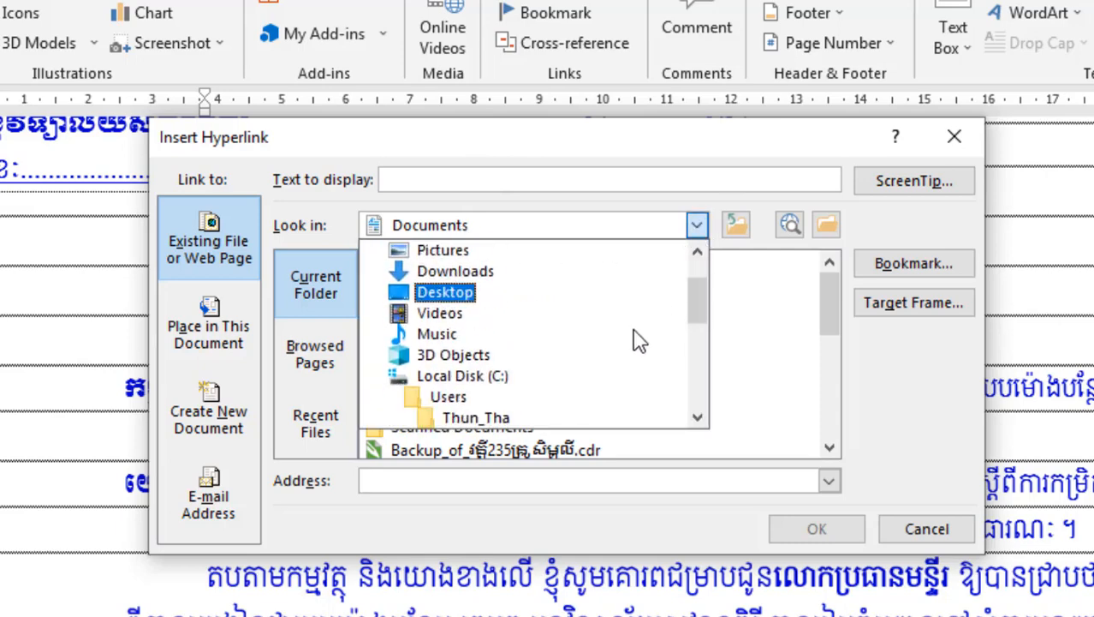
scroll(638, 338, "down", 1)
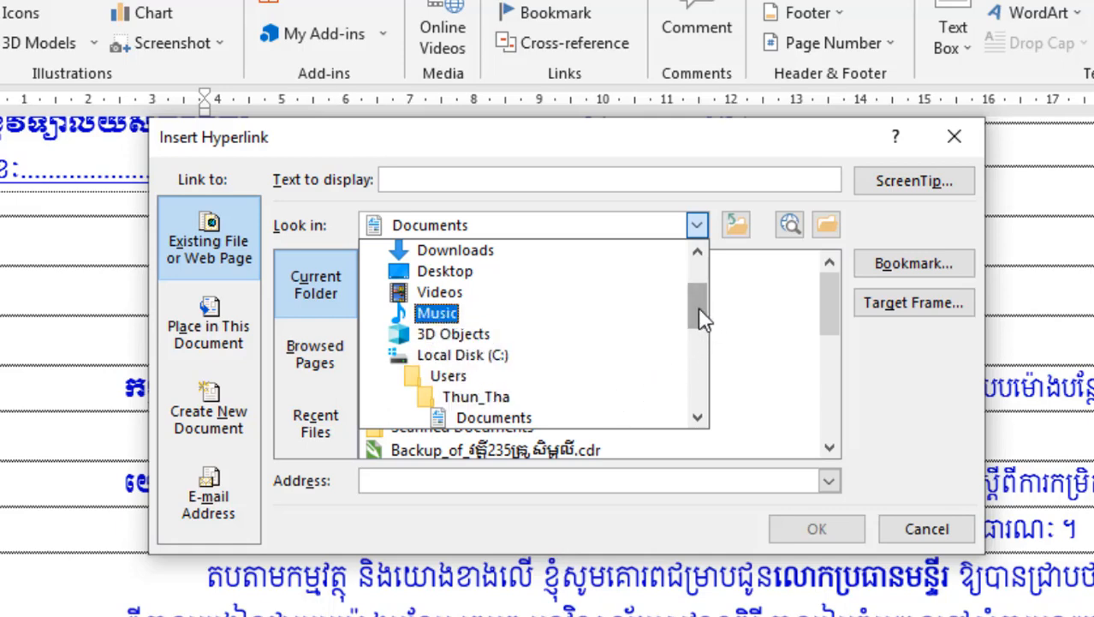
scroll(703, 291, "up", 4)
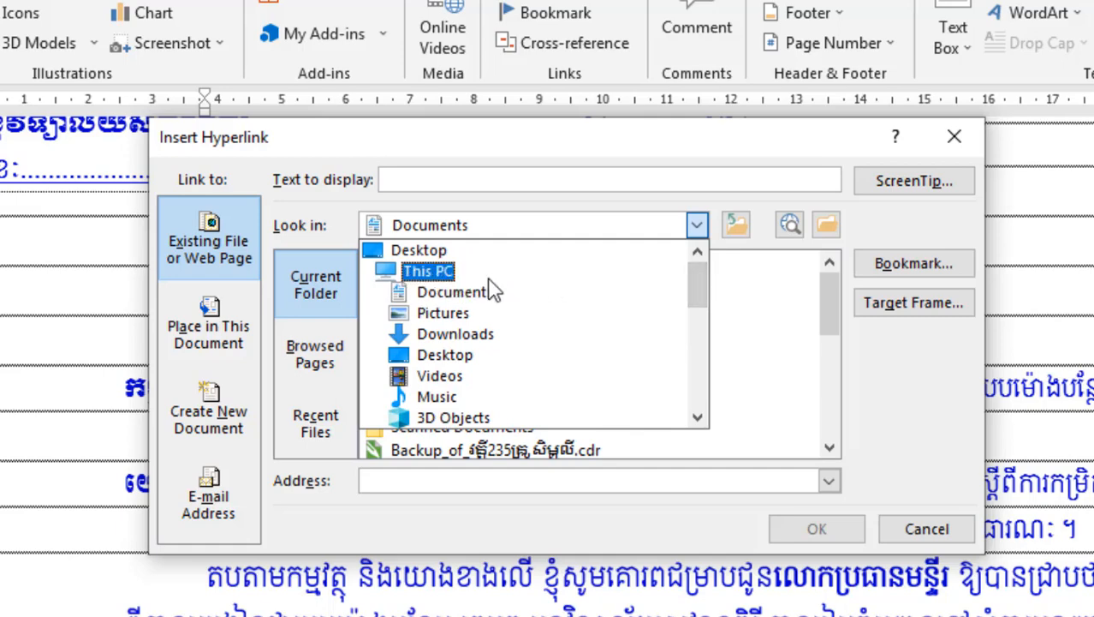
left_click(433, 271)
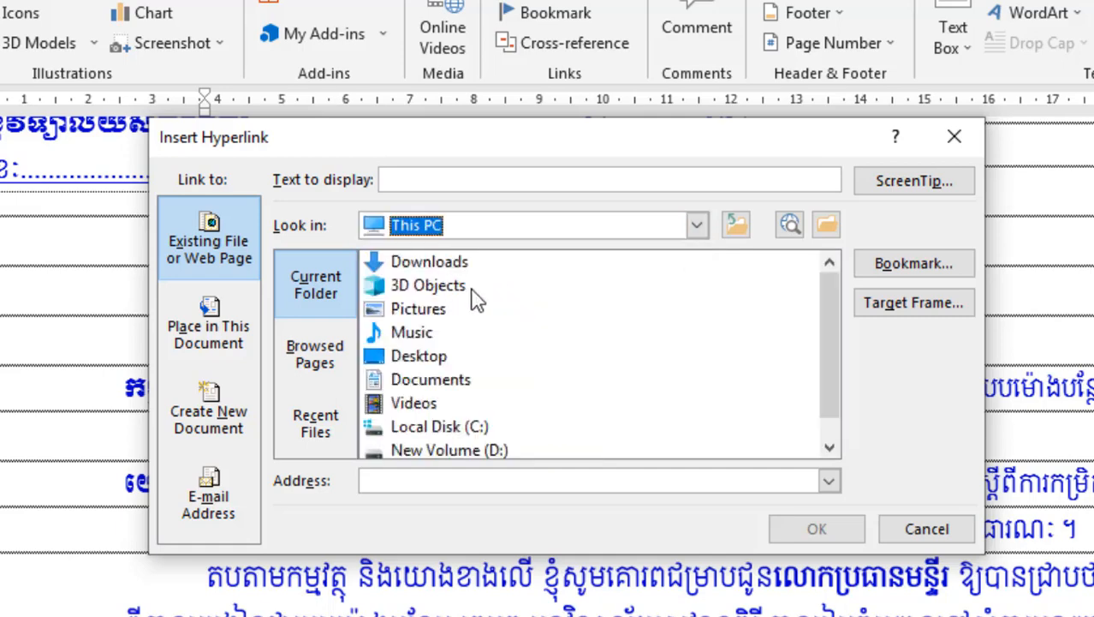
scroll(552, 384, "down", 1)
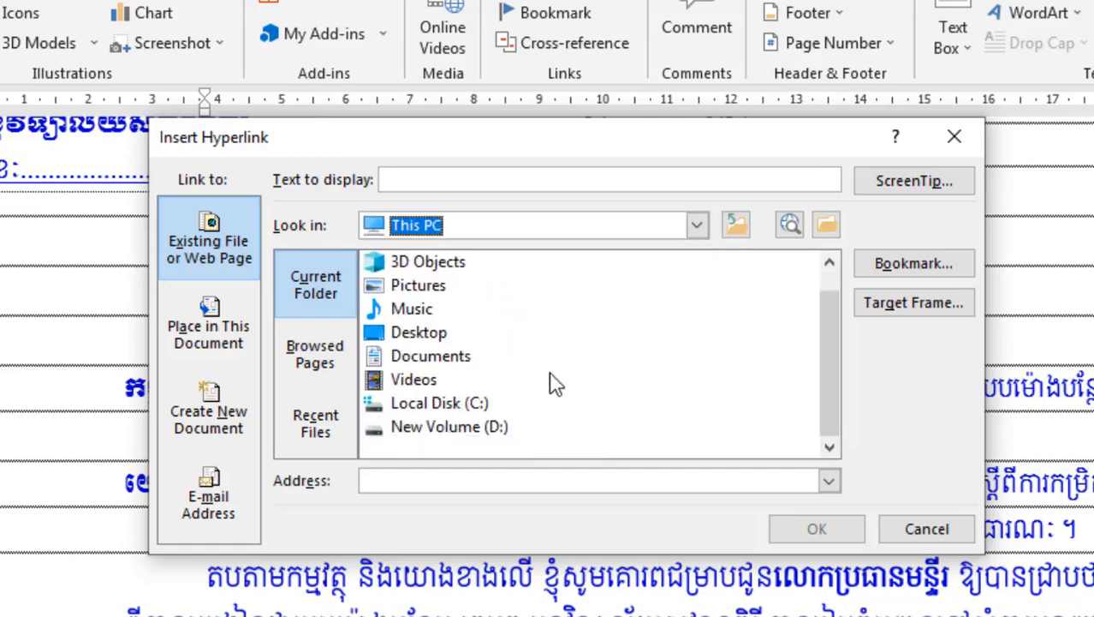
left_click(460, 435)
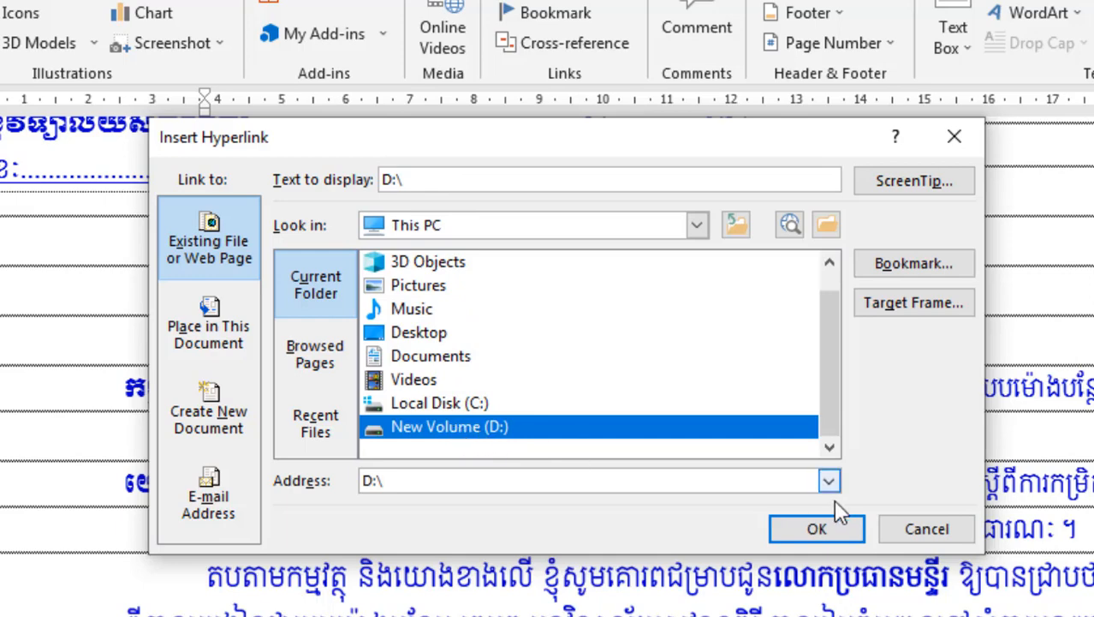
left_click(822, 529)
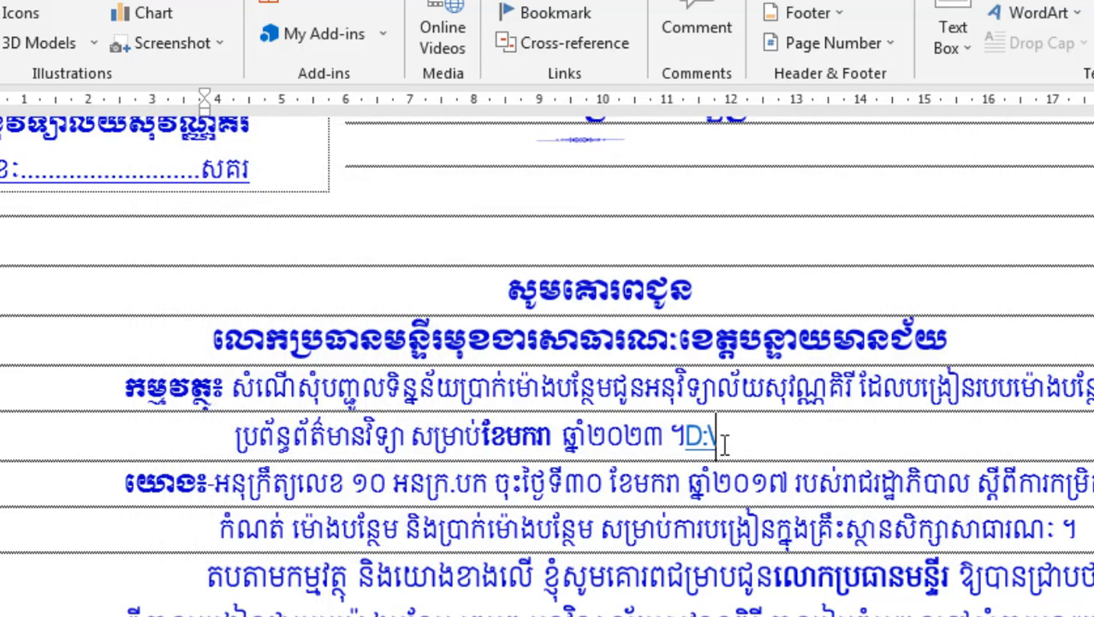
left_click_drag(716, 438, 681, 437)
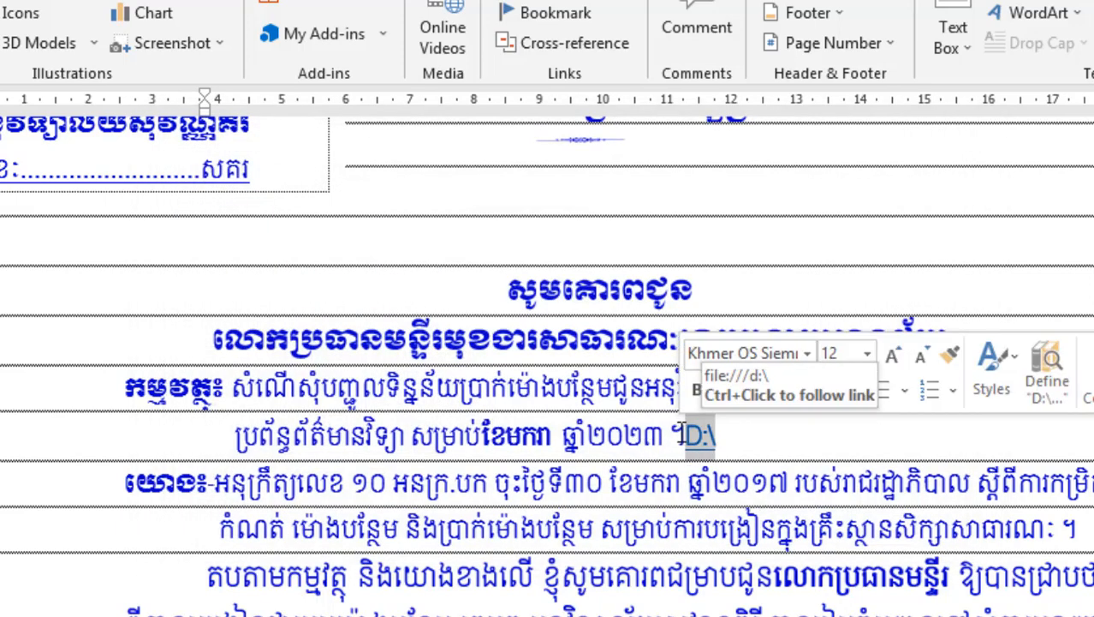
key("Delete")
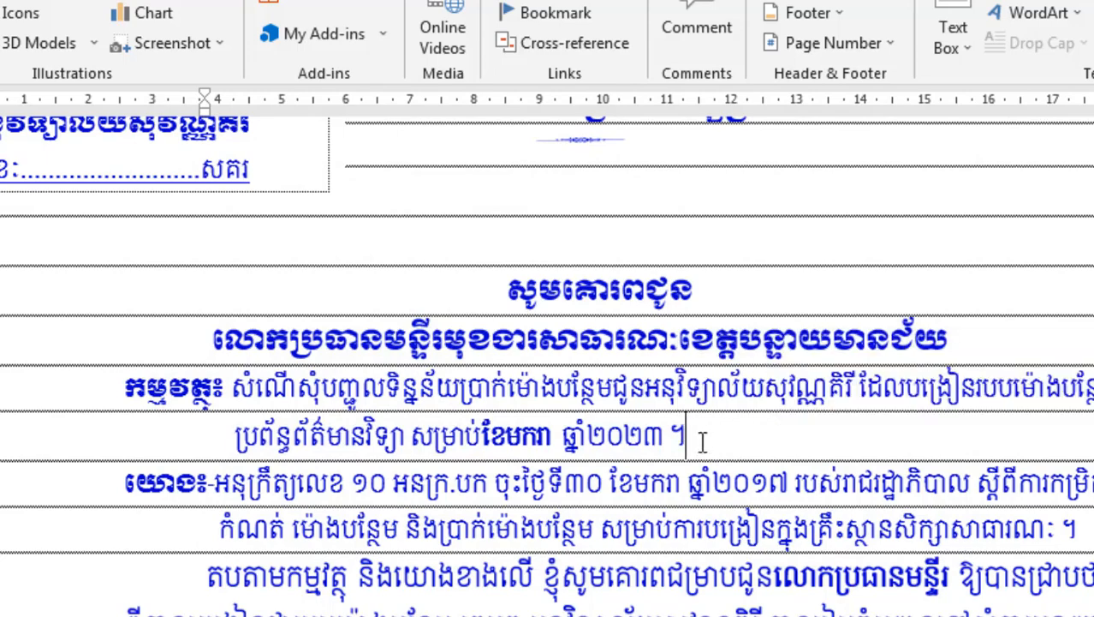
Start a new hyperlink and browse for its target file in the Local Disk (D) Laptop folder inside Transcend on New Volume (D:)
left_click(507, 6)
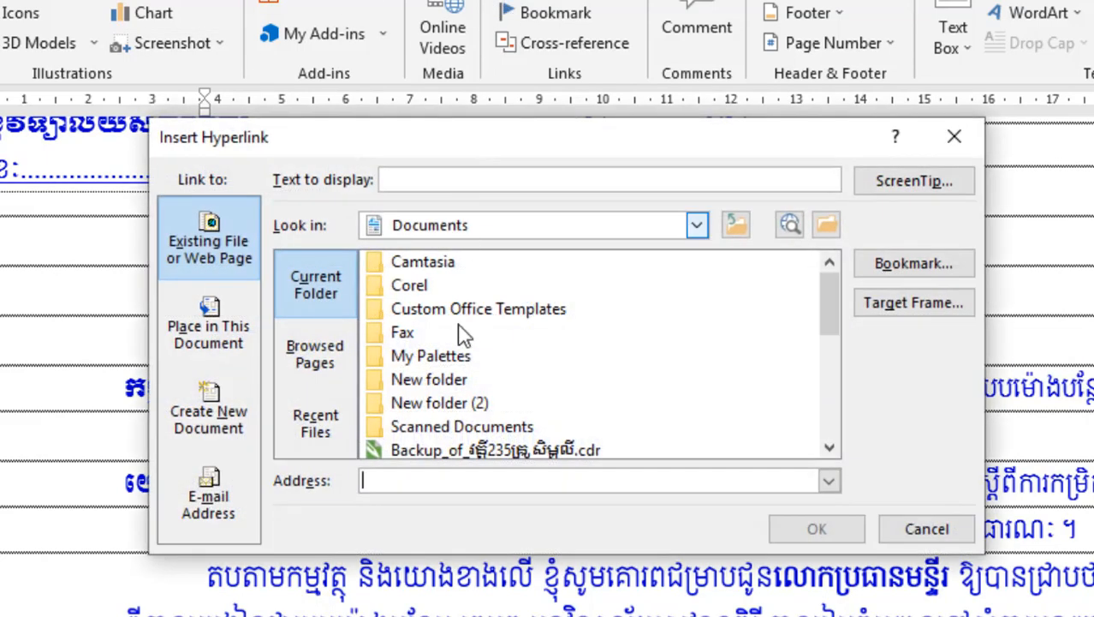
left_click(827, 231)
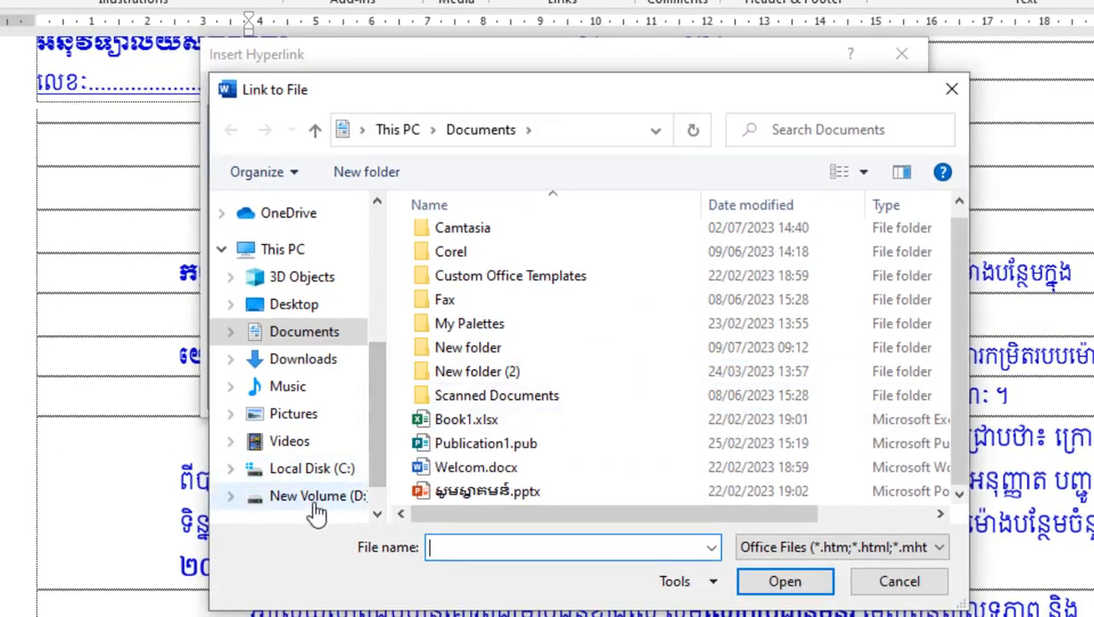
left_click(315, 501)
scroll(509, 402, "down", 3)
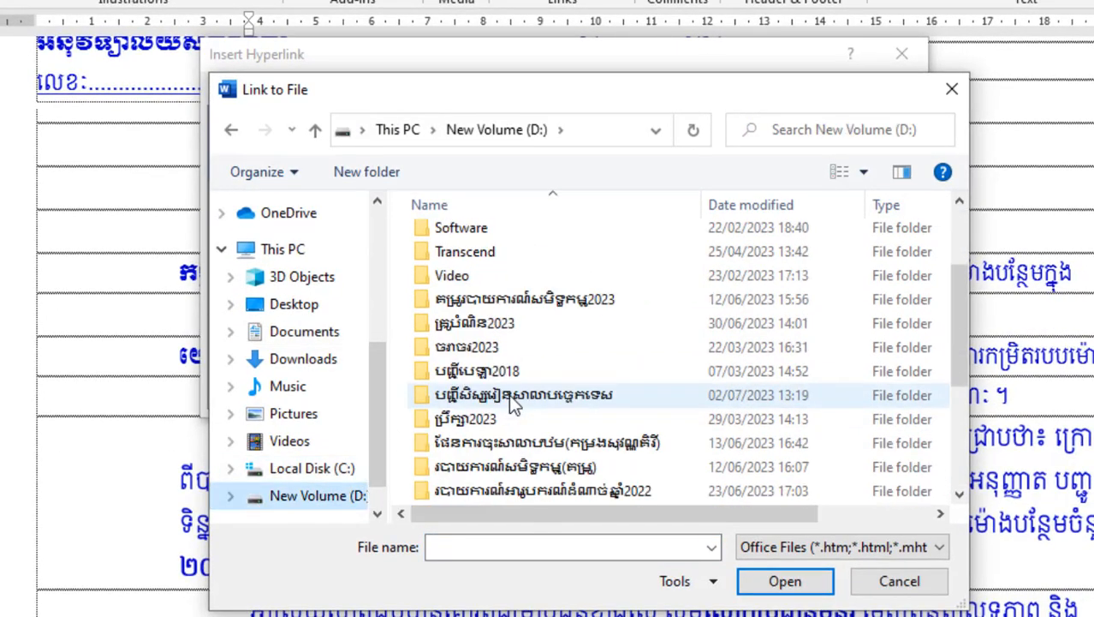
double_click(481, 251)
scroll(522, 325, "down", 2)
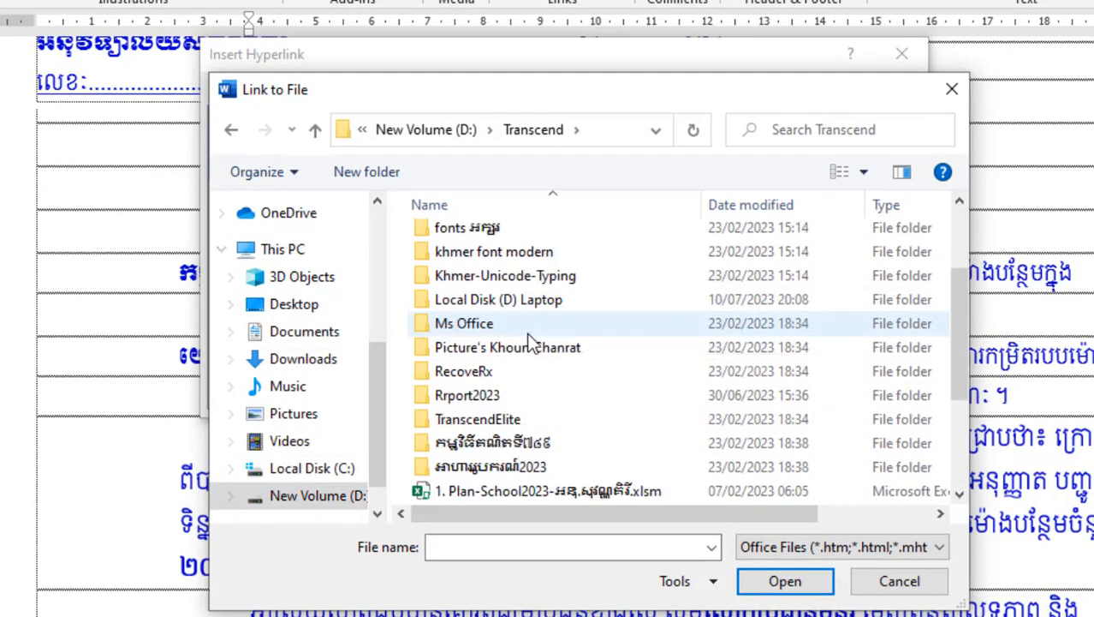
scroll(531, 340, "down", 2)
scroll(531, 340, "up", 2)
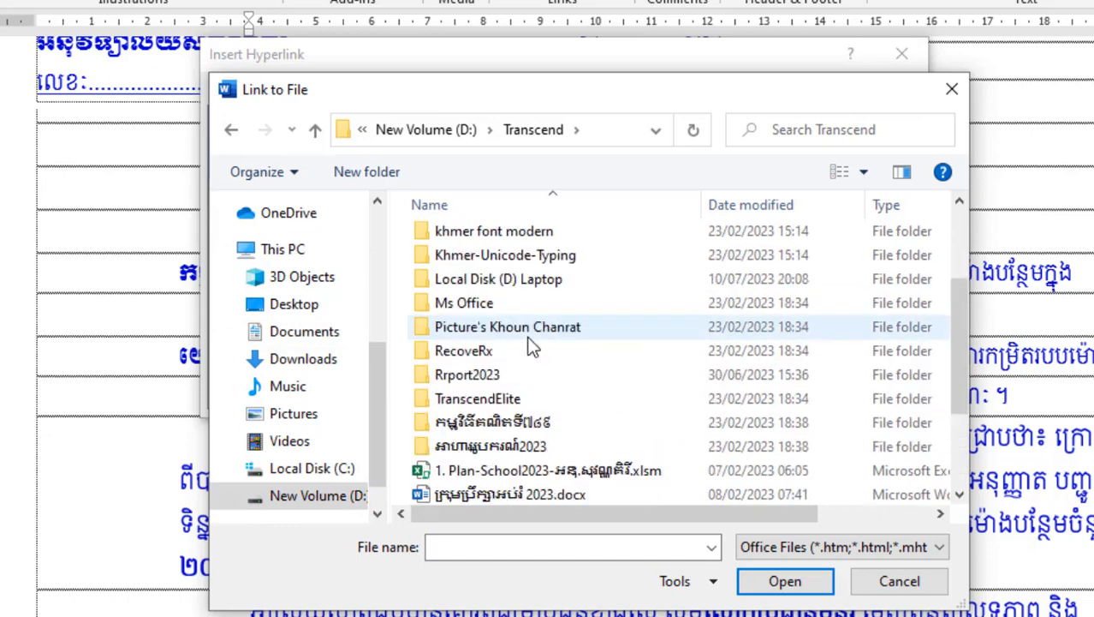
left_click(512, 283)
double_click(511, 283)
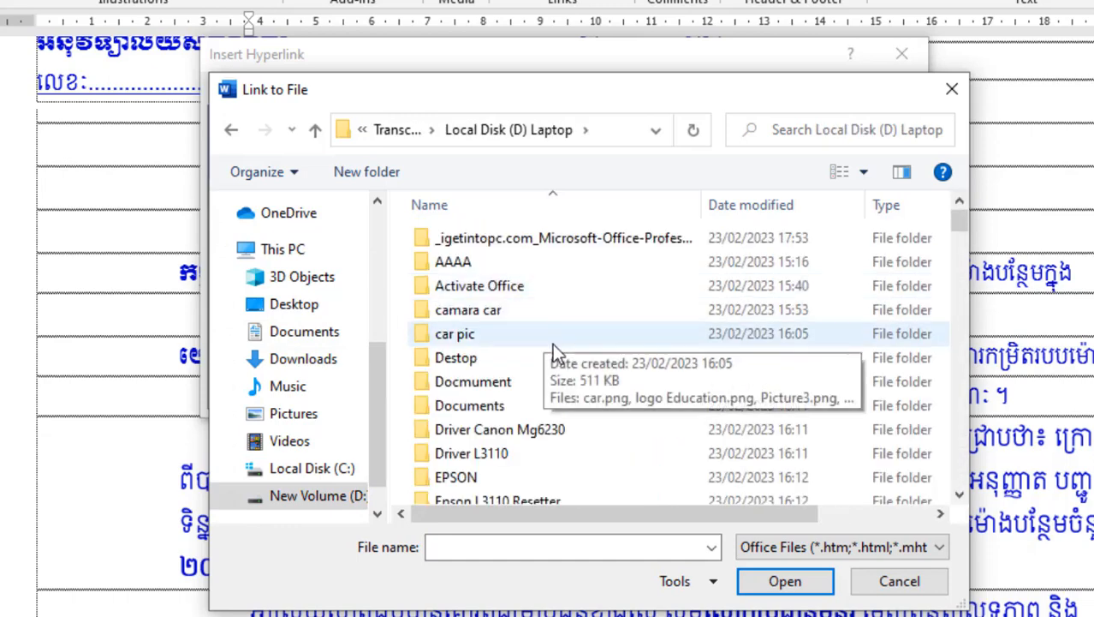
Look through the folders and files in Local Disk (D) Laptop for the file to link
scroll(552, 344, "down", 3)
scroll(553, 347, "down", 6)
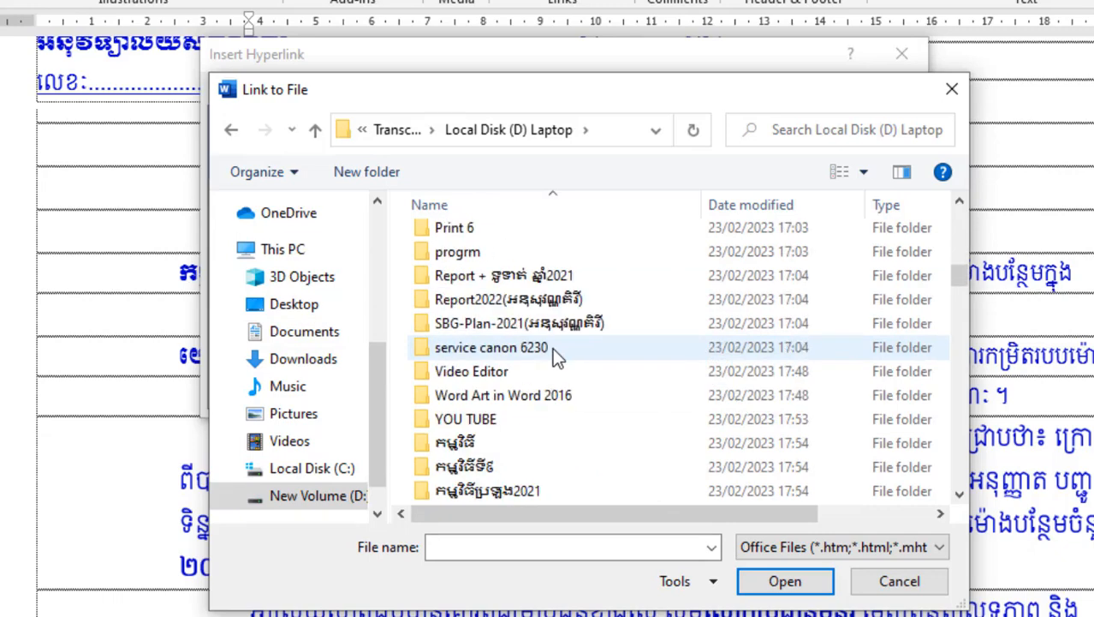
scroll(552, 348, "down", 5)
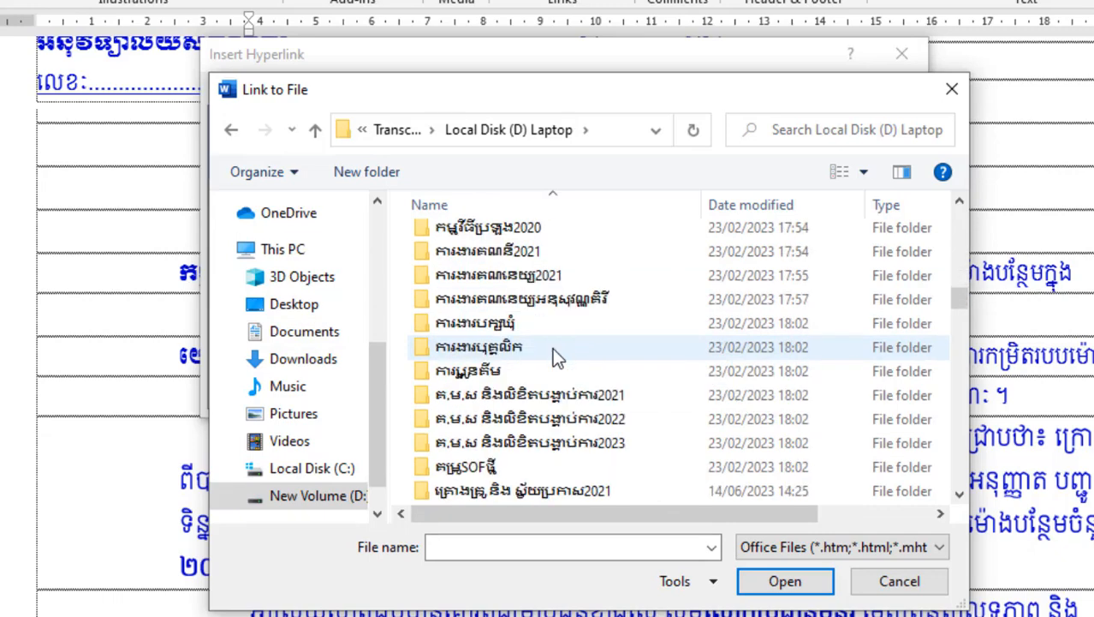
scroll(552, 348, "down", 1)
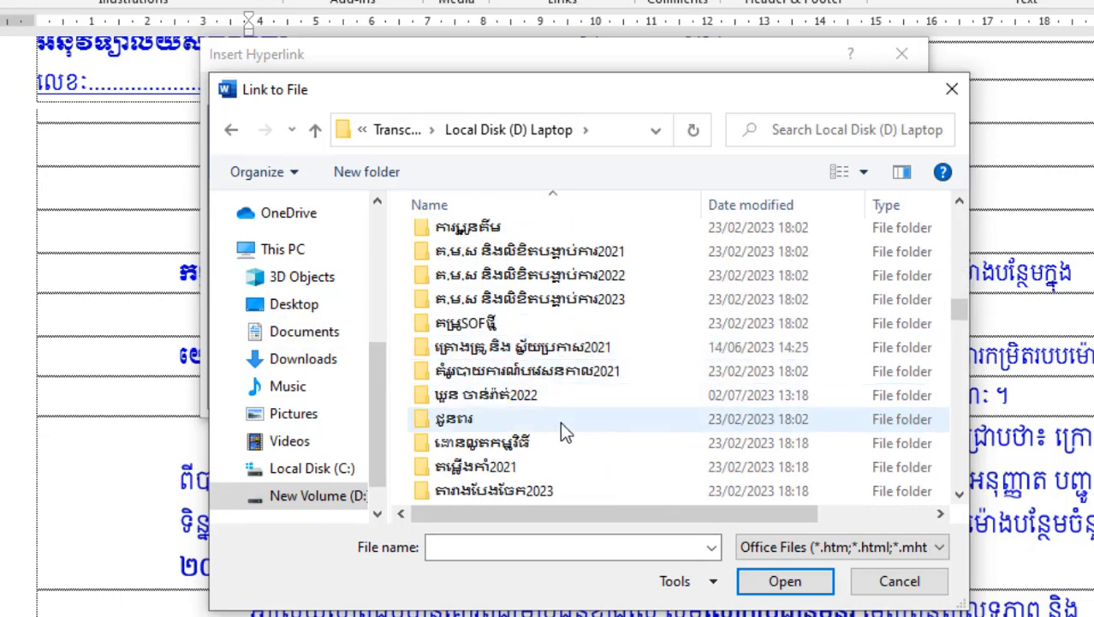
scroll(556, 420, "down", 5)
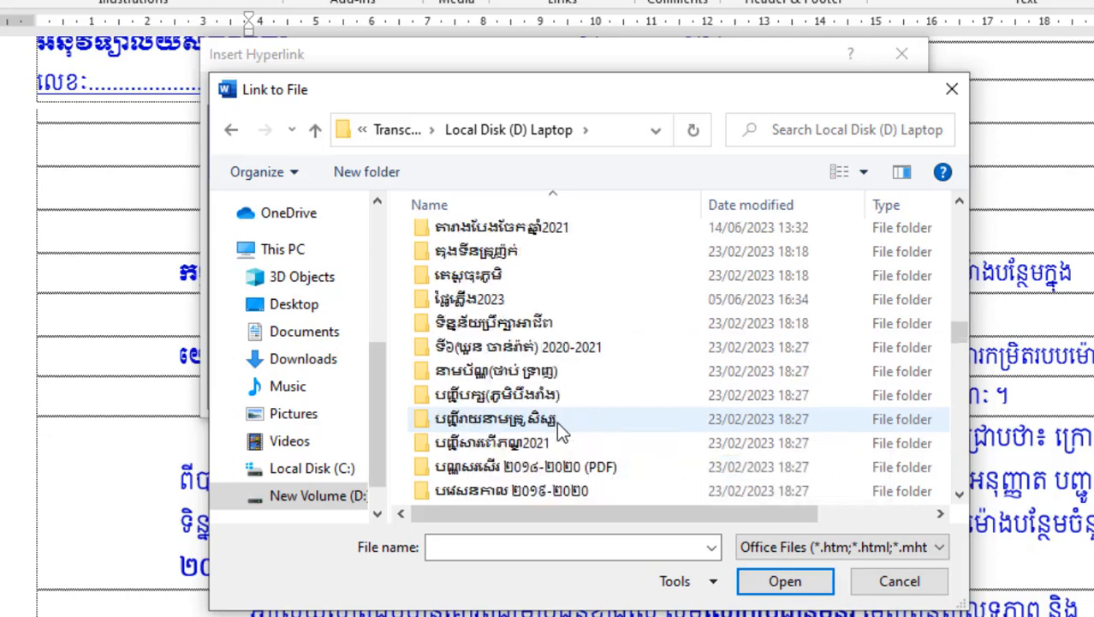
scroll(558, 428, "down", 4)
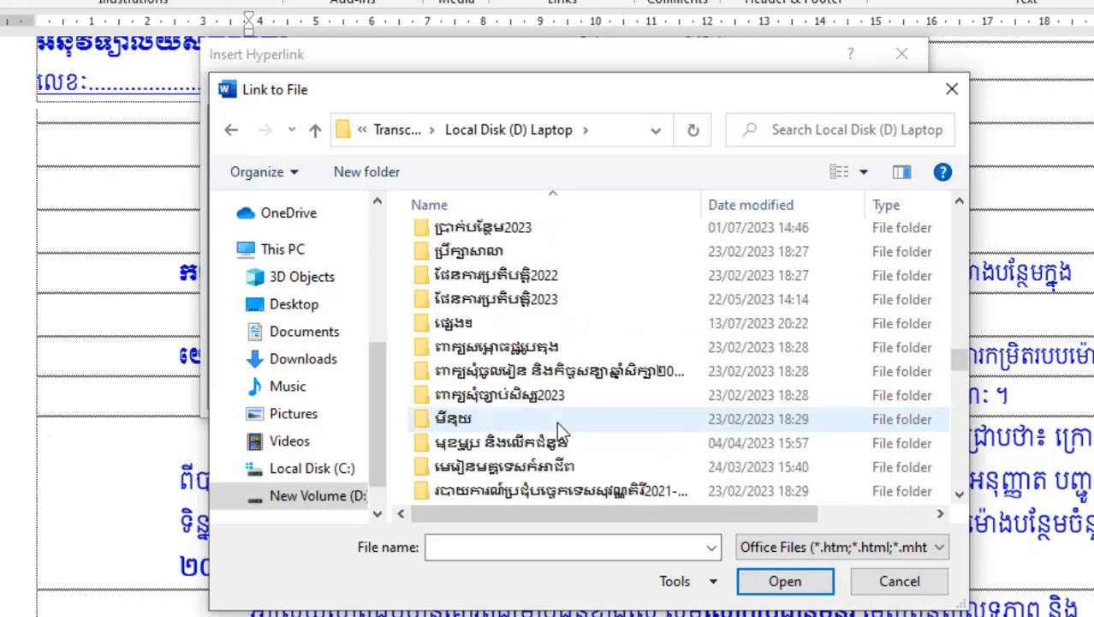
scroll(563, 412, "down", 2)
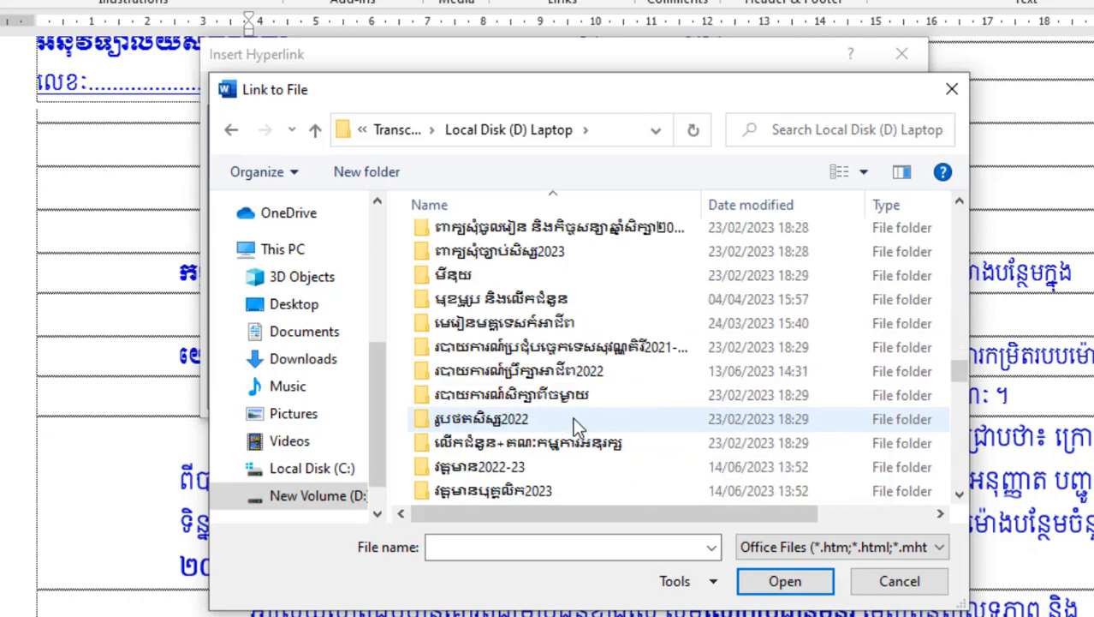
scroll(554, 434, "down", 2)
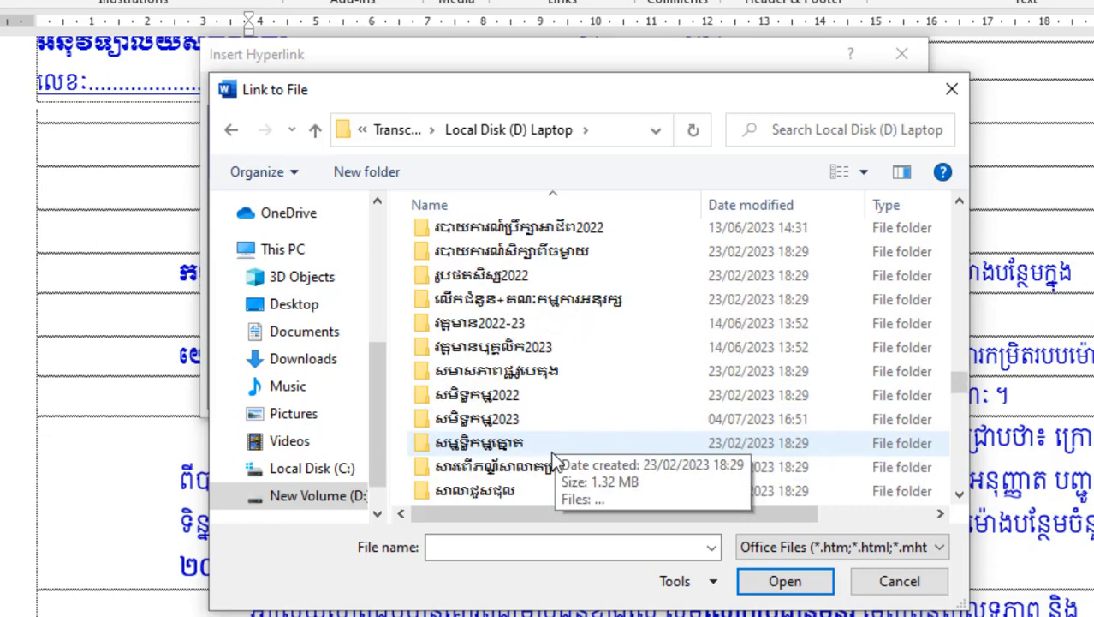
scroll(554, 430, "down", 2)
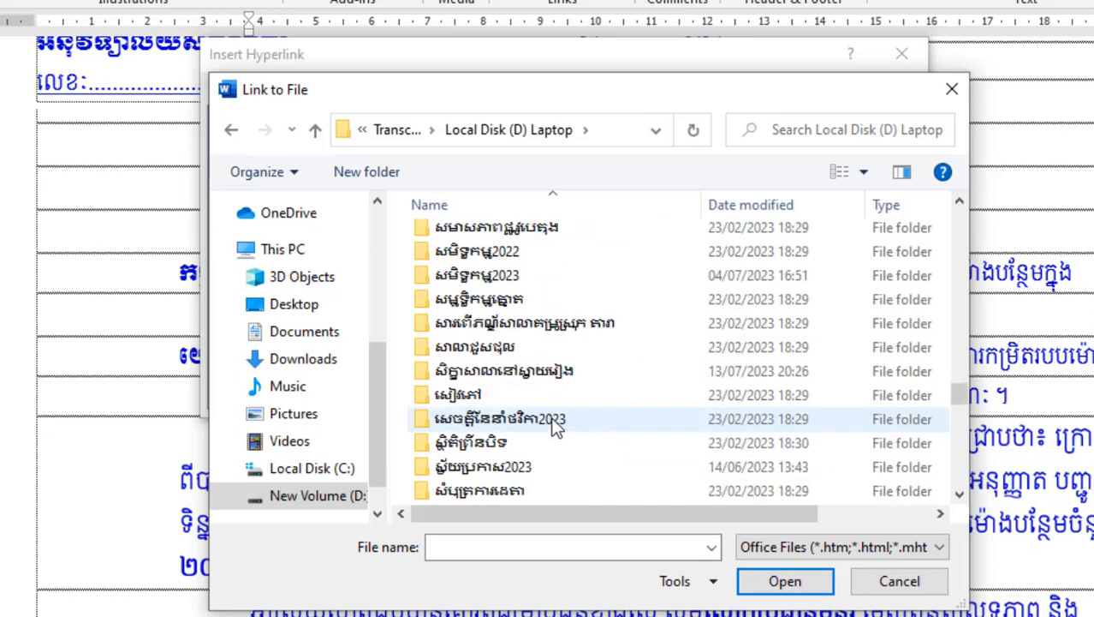
scroll(554, 429, "down", 2)
scroll(554, 429, "down", 1)
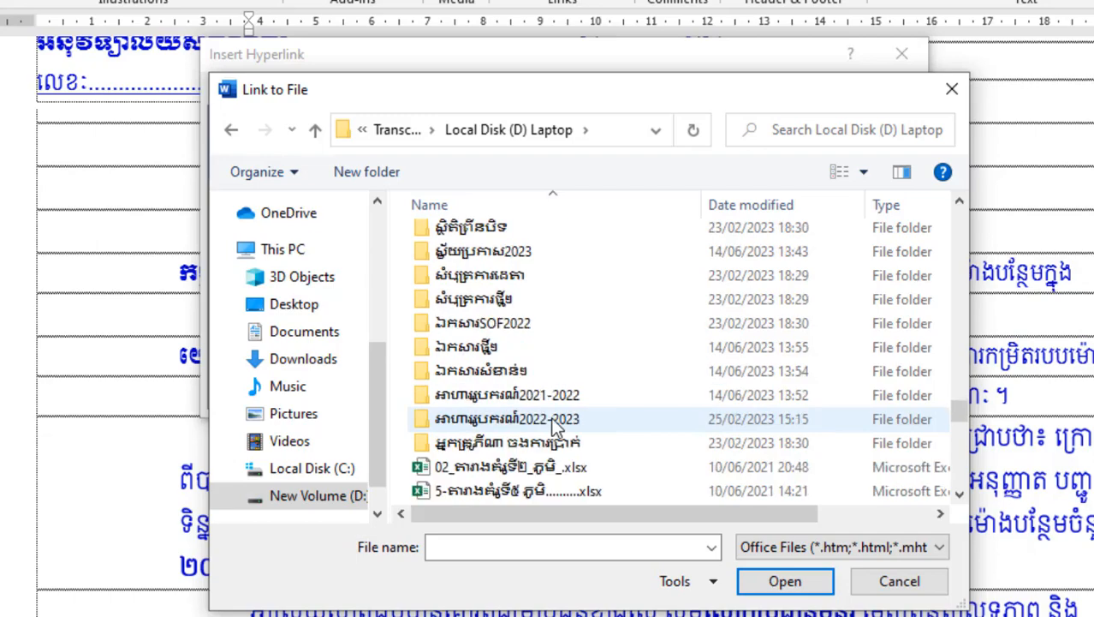
scroll(554, 428, "down", 10)
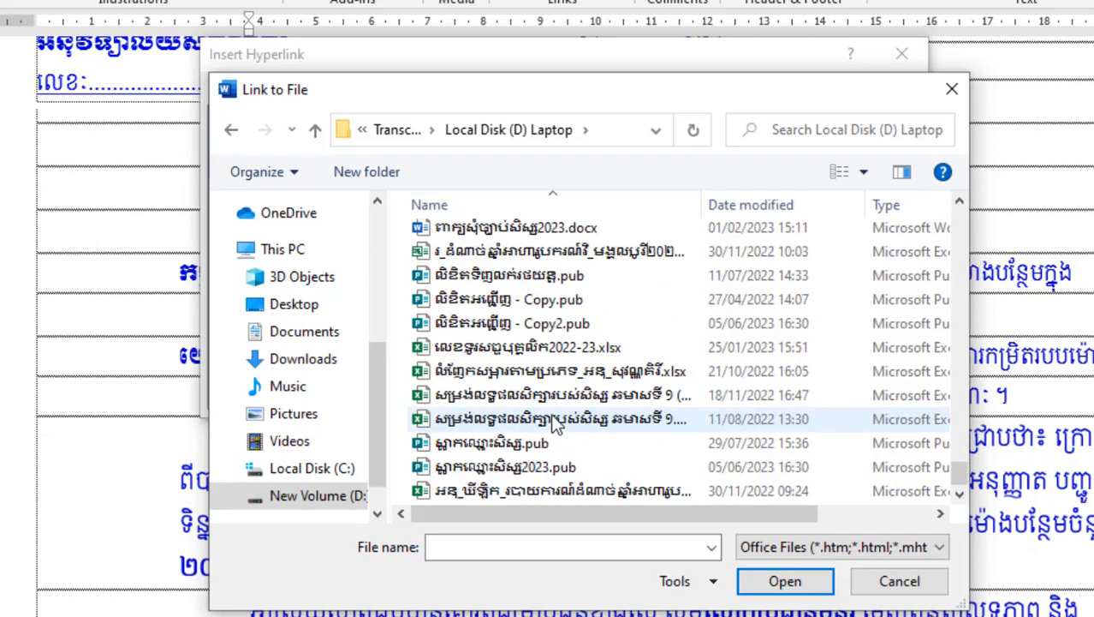
scroll(554, 425, "up", 8)
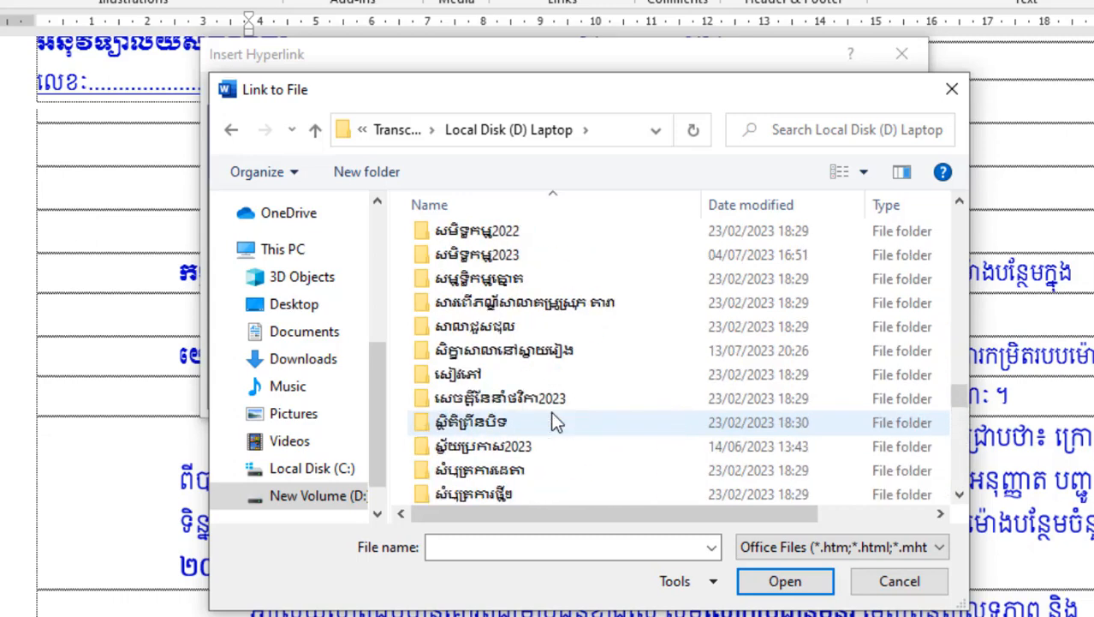
scroll(554, 422, "up", 3)
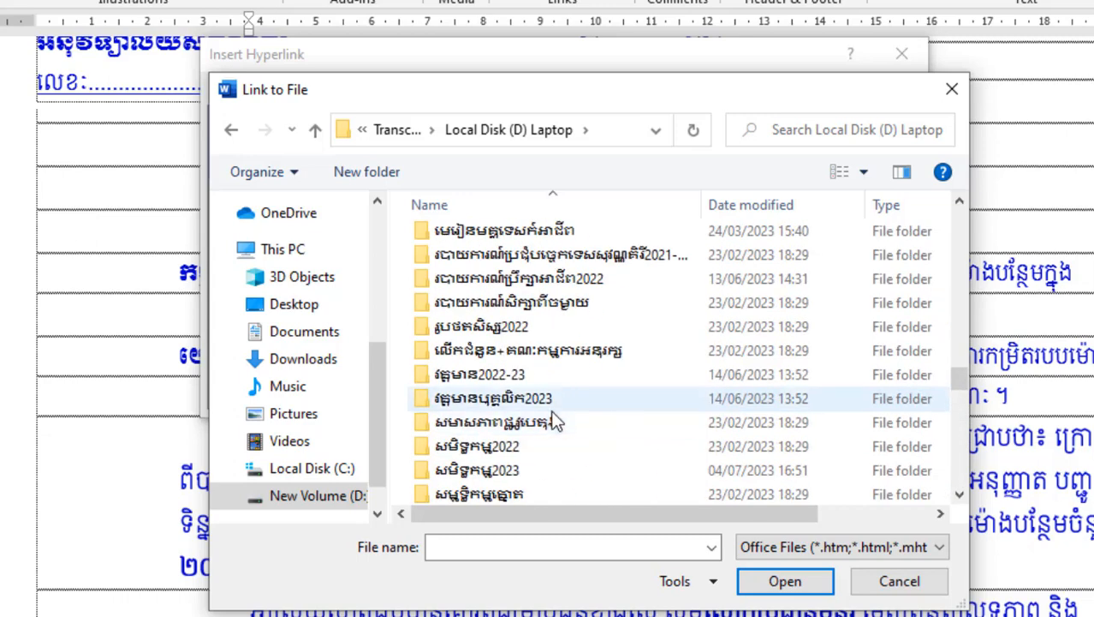
scroll(554, 420, "up", 2)
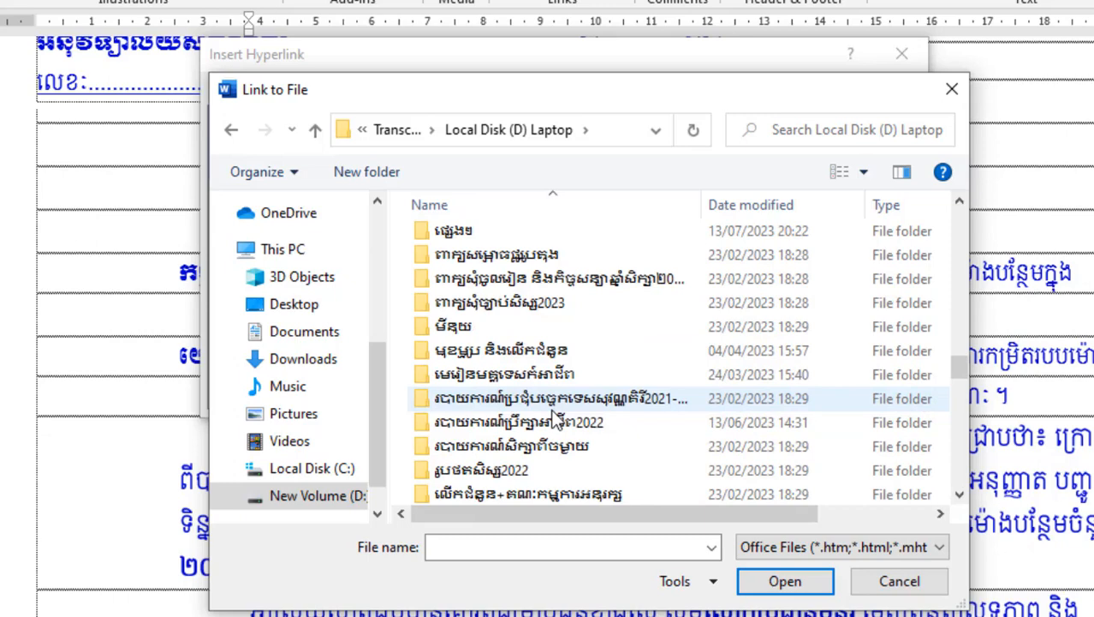
Link to មេរៀនទី១ ៖ ការស្គាល់ខ្លួនឯង.pptx in the មេរៀនមគ្គុទេសក៍អាជីព folder and insert the hyperlink
double_click(540, 374)
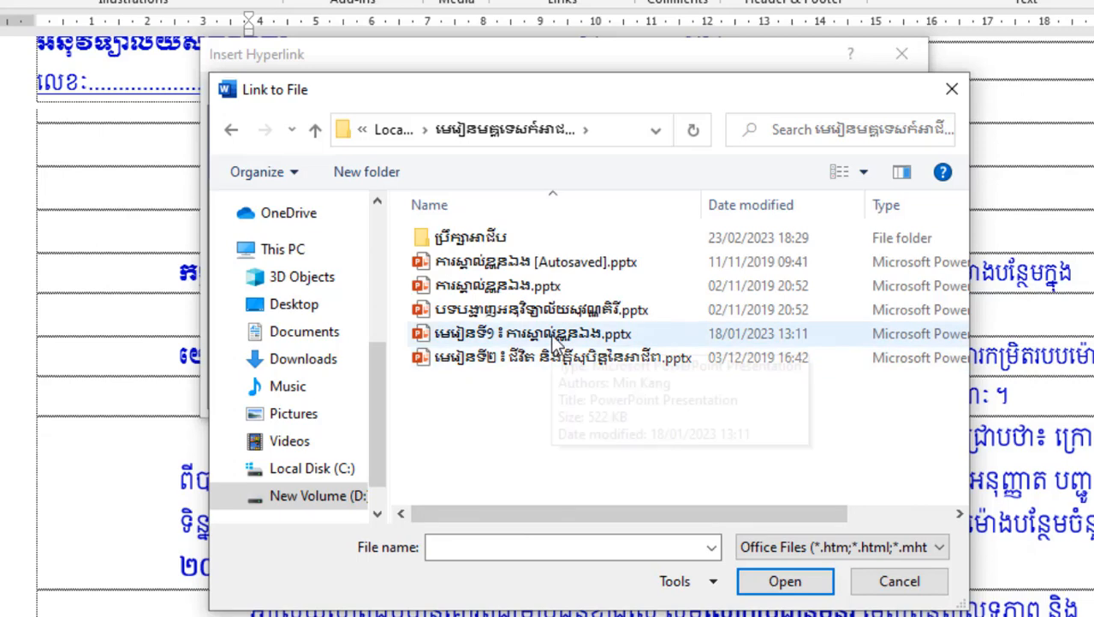
left_click(553, 334)
left_click(804, 583)
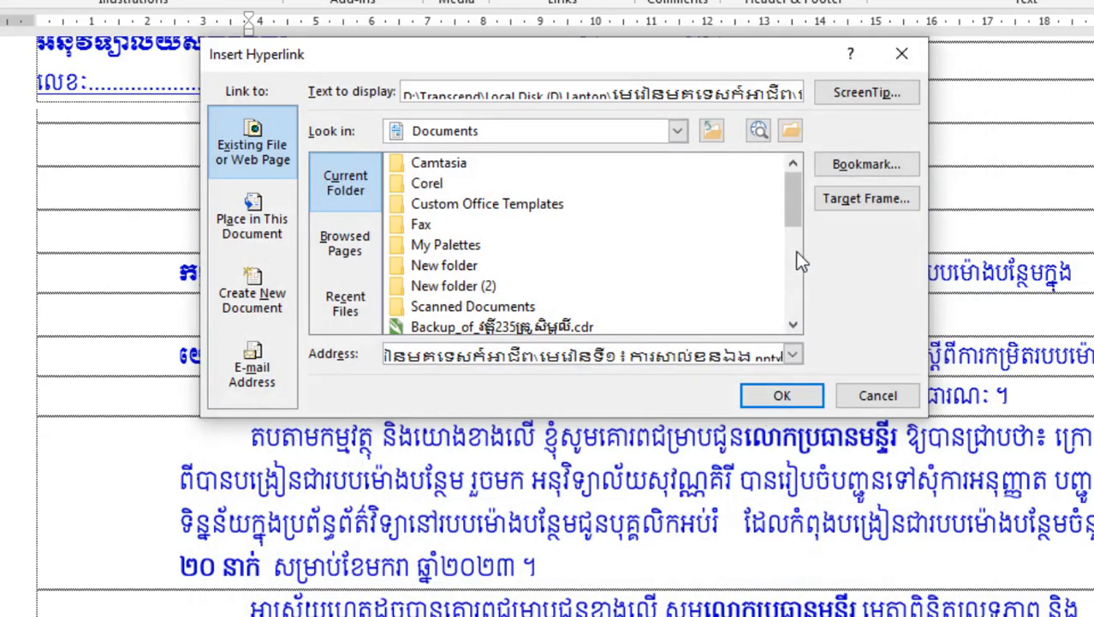
left_click(786, 399)
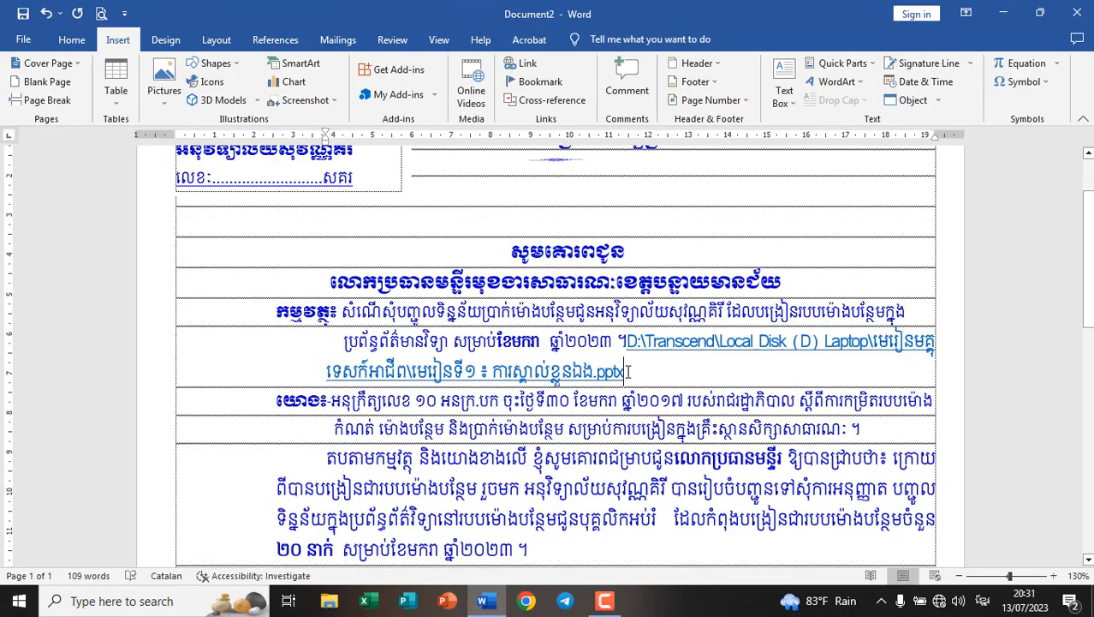
Change the font colour of the inserted hyperlink text in the subject paragraph to red
left_click_drag(627, 371, 616, 364)
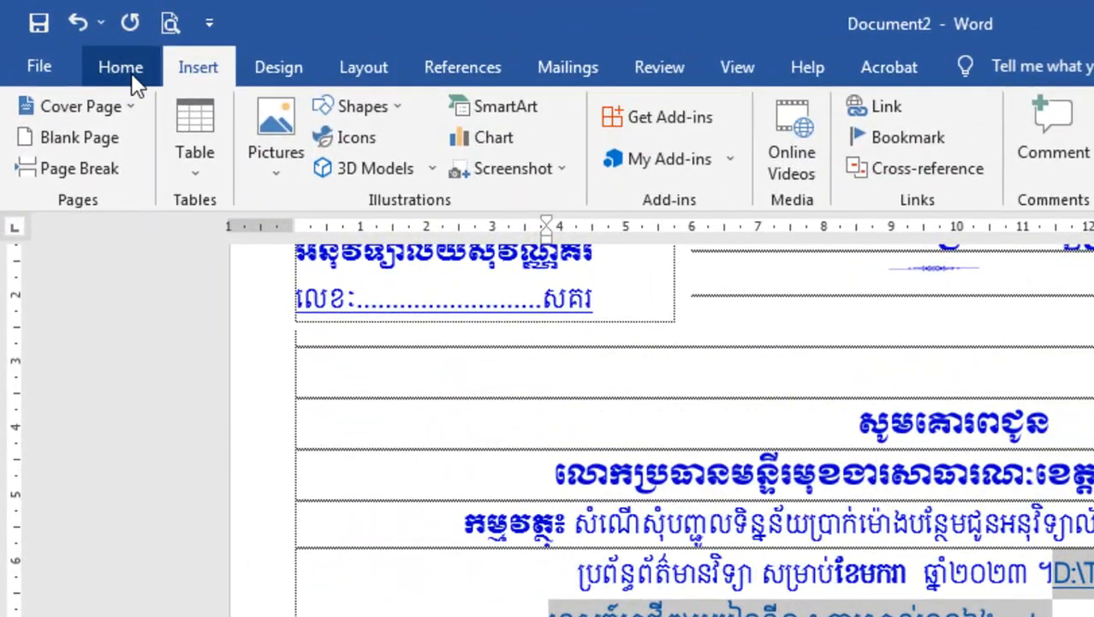
left_click(132, 74)
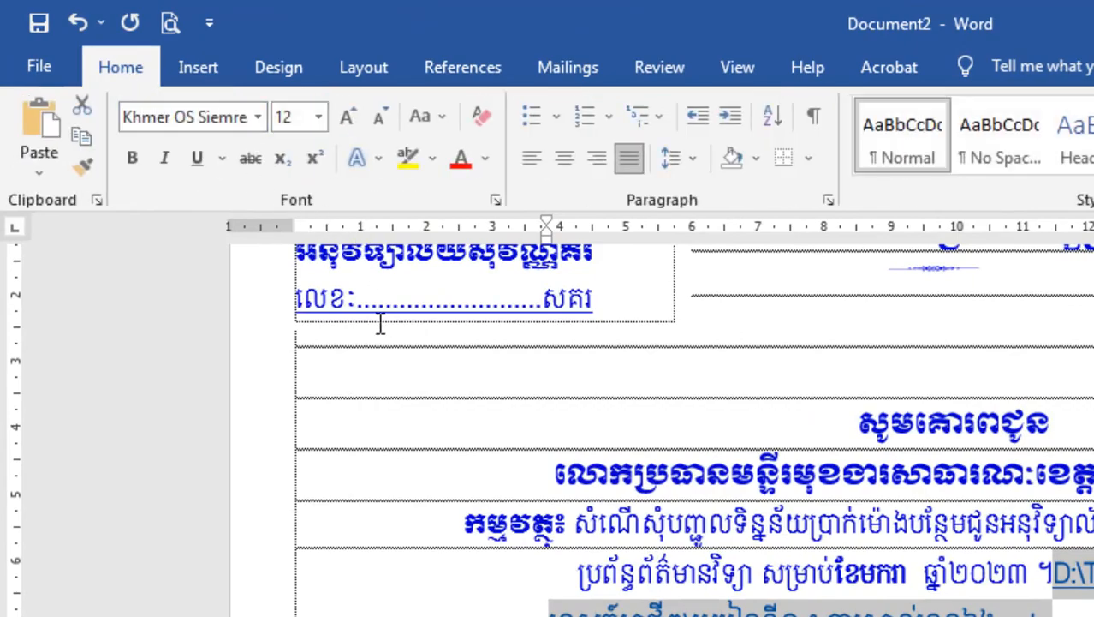
left_click(461, 160)
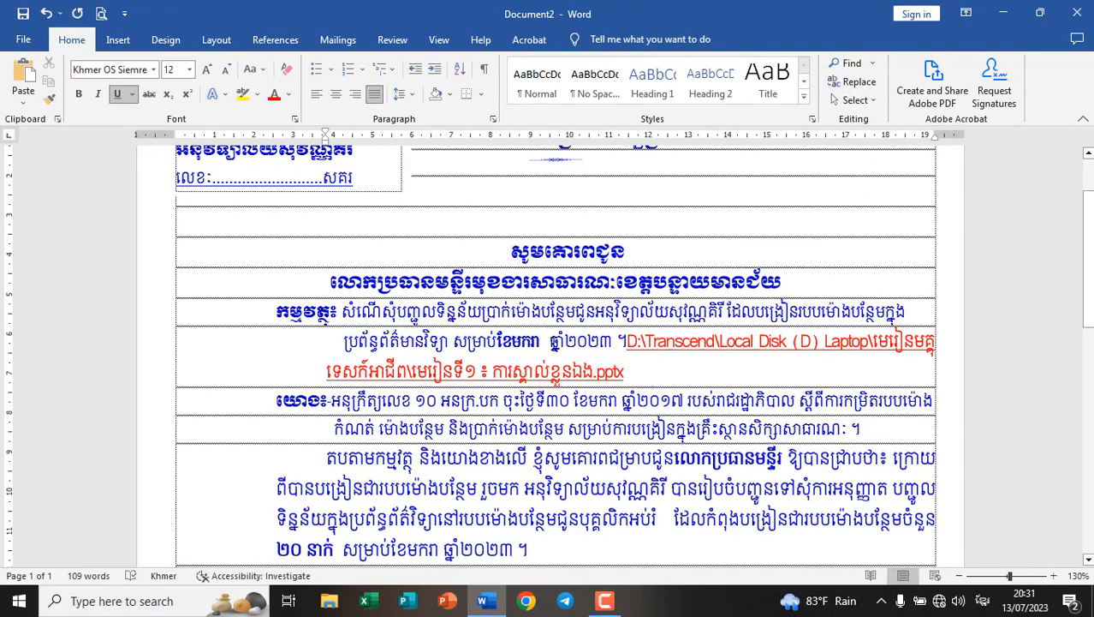
scroll(574, 417, "up", 3)
scroll(574, 417, "down", 3)
left_click(690, 350)
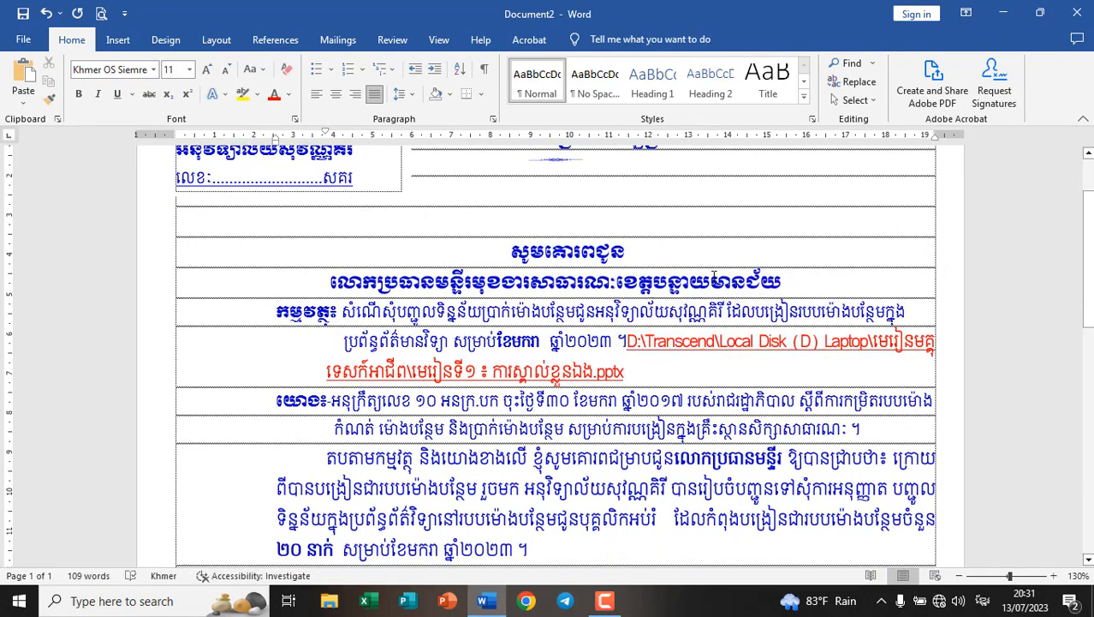
Follow the red hyperlink in the subject paragraph and allow its PowerPoint presentation to open
double_click(576, 377)
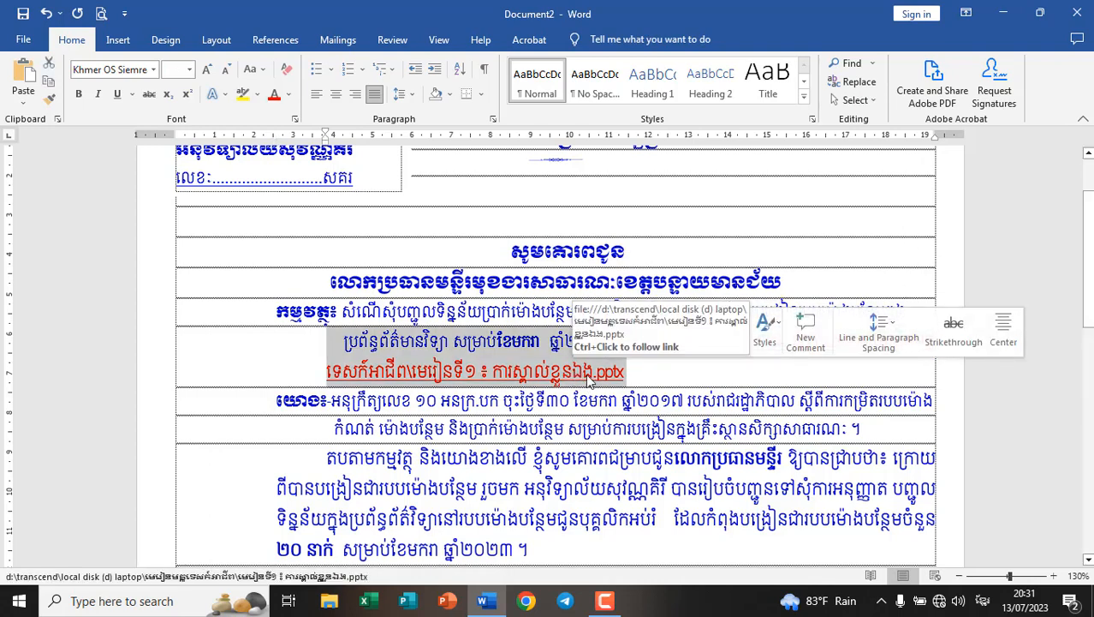
left_click(572, 382)
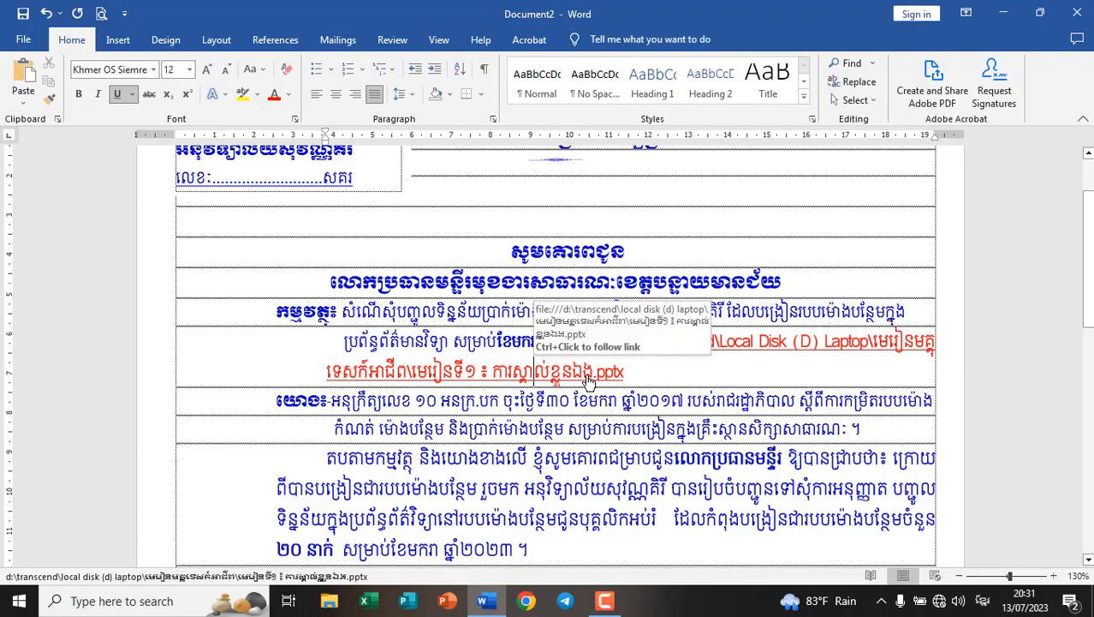
left_click(590, 382, "ctrl")
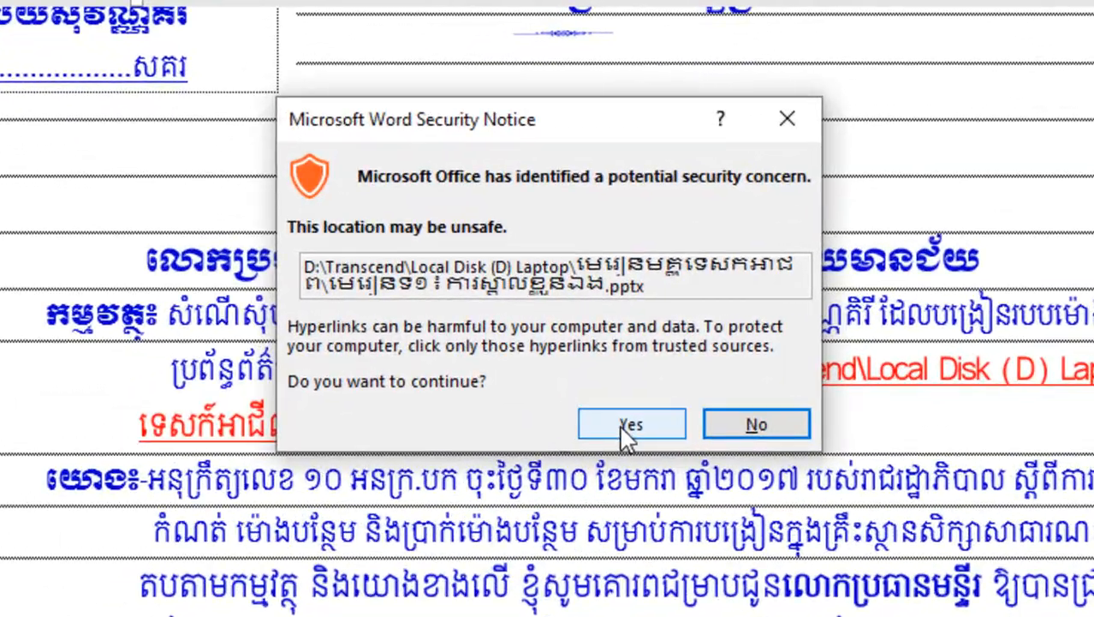
left_click(622, 426)
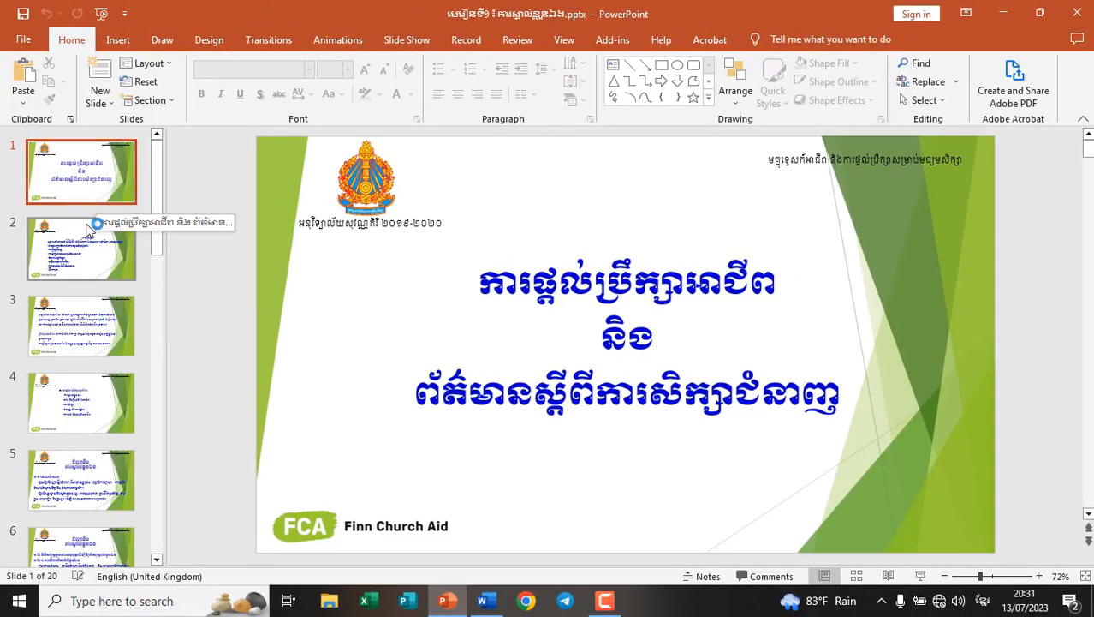
Look through the first slides of the linked presentation, up to slide 8
left_click(89, 272)
left_click(90, 321)
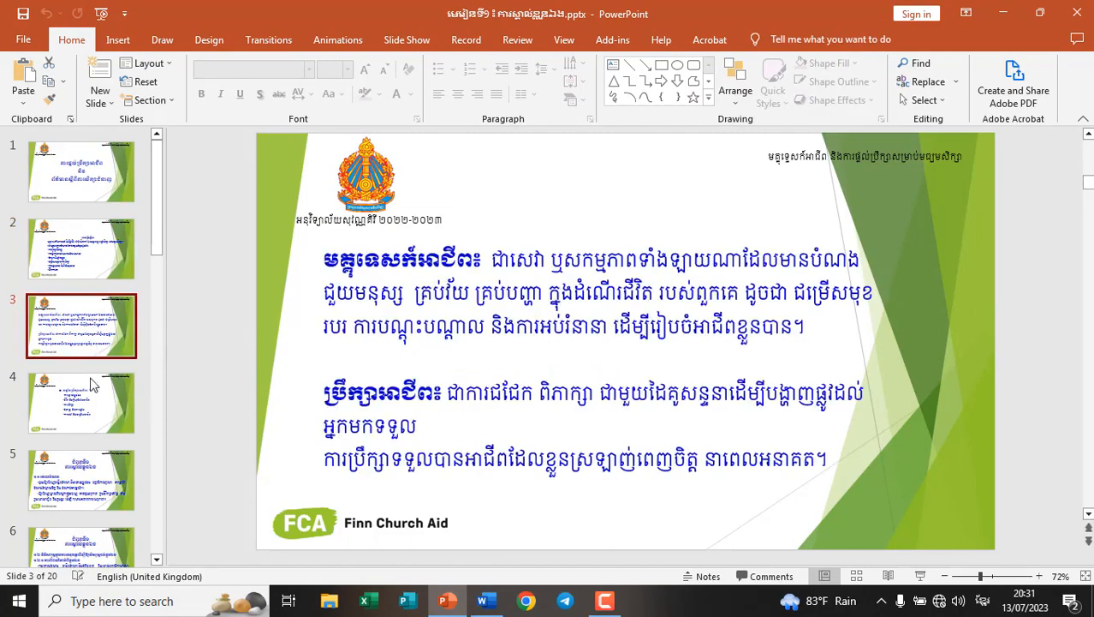
left_click(87, 407)
left_click(74, 473)
scroll(81, 480, "down", 1)
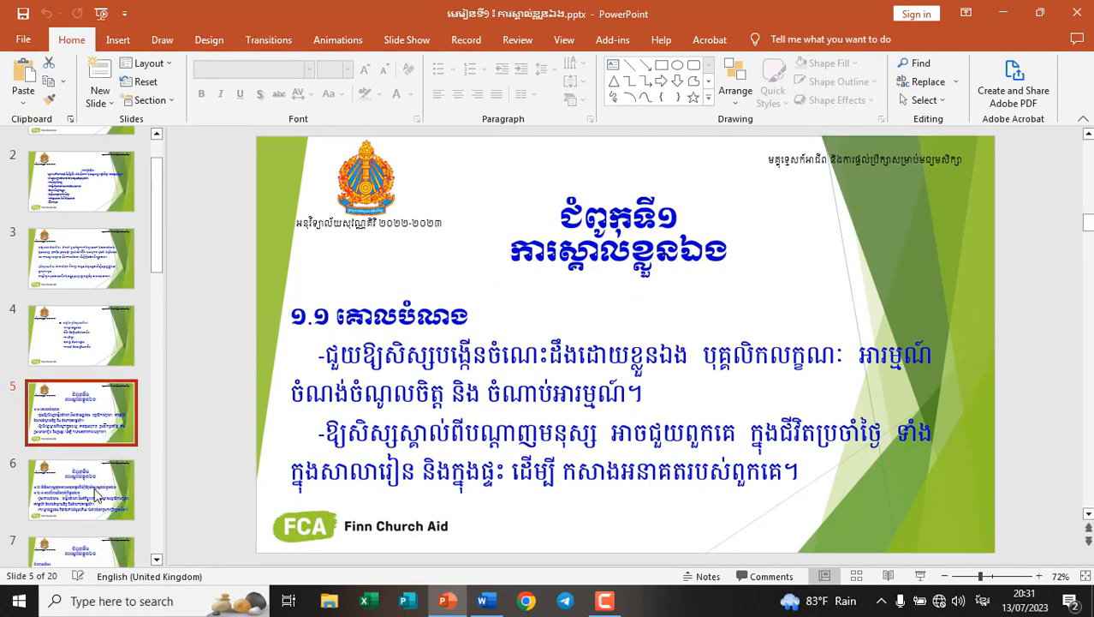
left_click(94, 490)
left_click(77, 552)
scroll(85, 428, "down", 2)
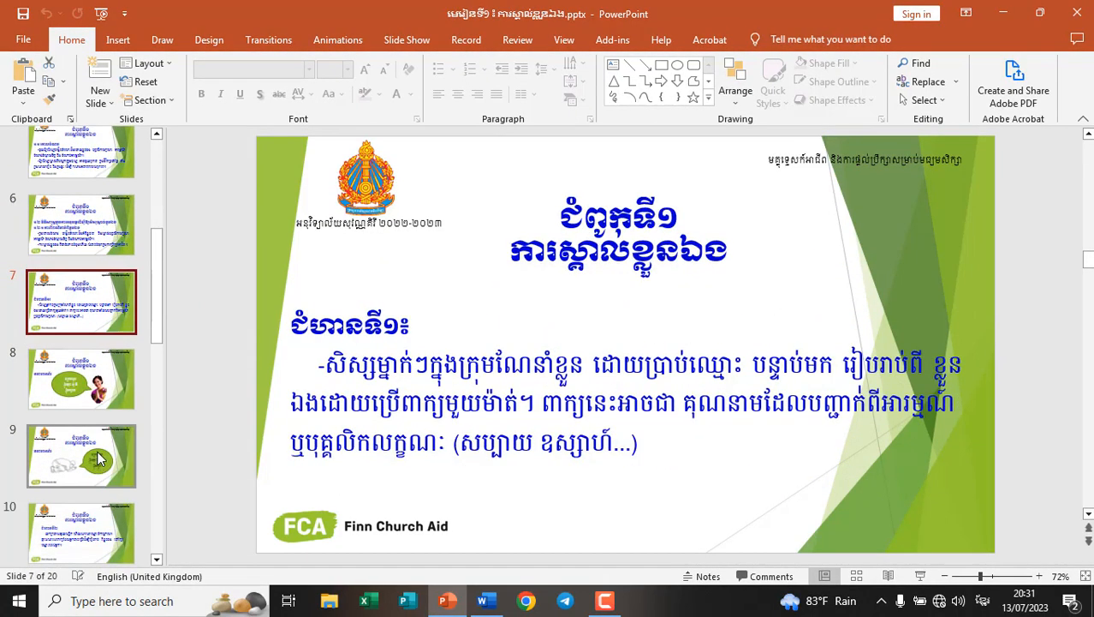
left_click(103, 402)
scroll(96, 426, "up", 2)
left_click(101, 322)
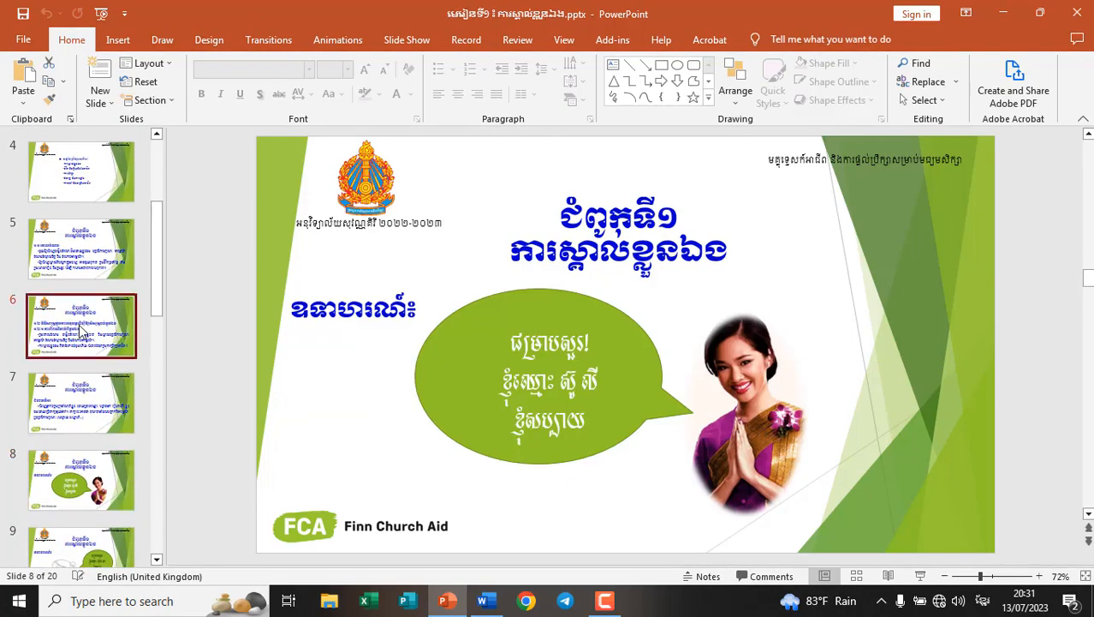
scroll(167, 259, "up", 3)
Switch back to Word and delete "D:\Transcend\Local Disk (D) Laptop\" from the start of the hyperlink's display text
left_click(484, 600)
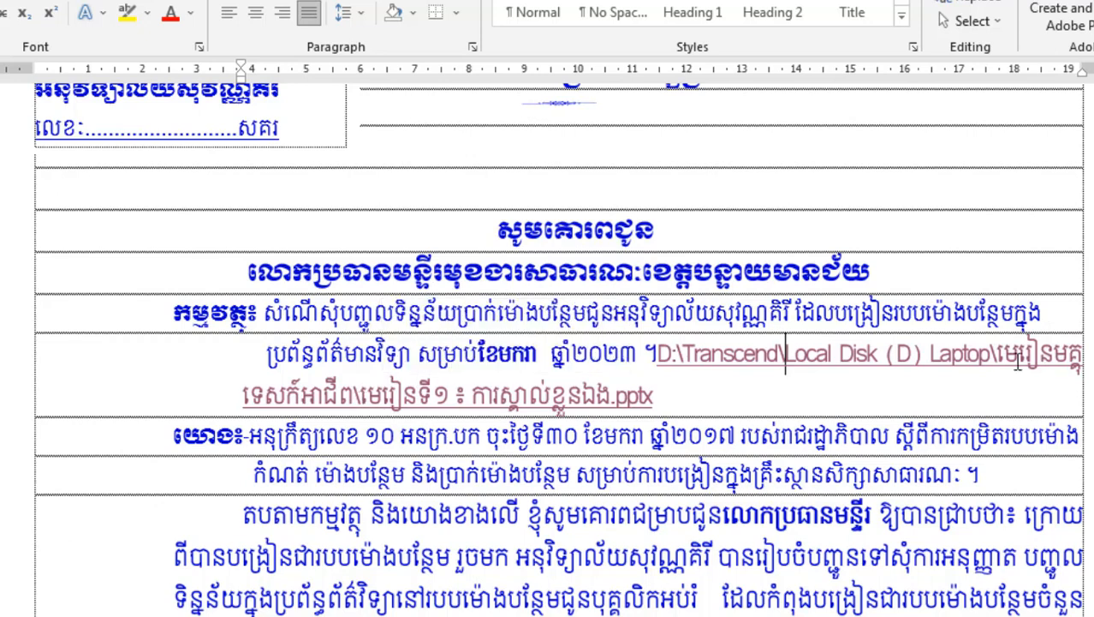
left_click_drag(998, 359, 659, 366)
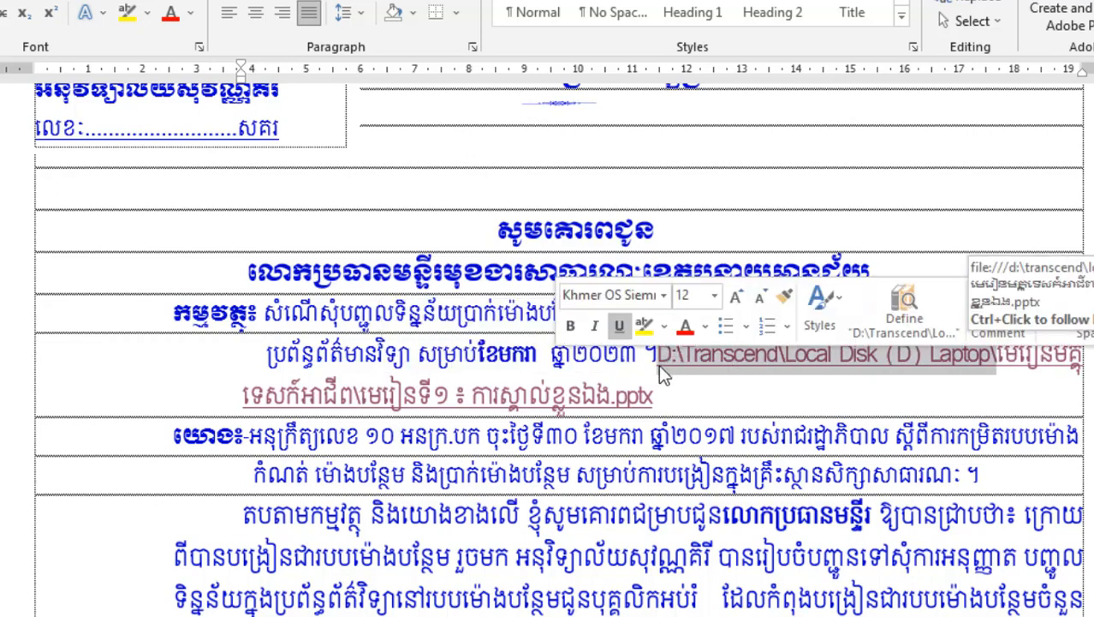
key("Delete")
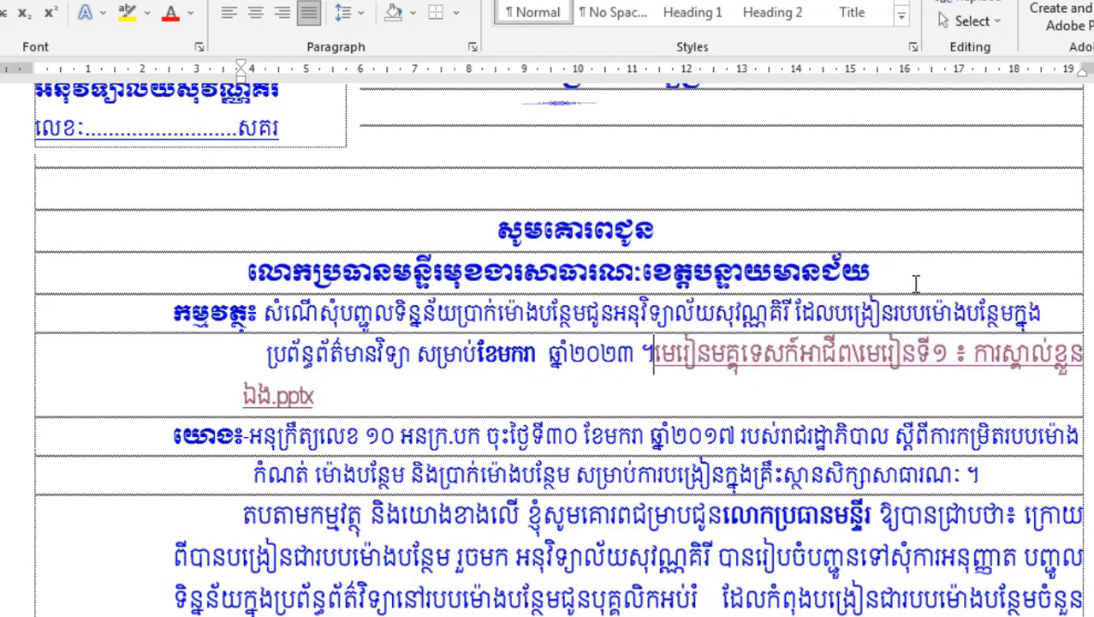
Test the shortened hyperlink by opening its presentation, and close PowerPoint
left_click(835, 363, "ctrl")
left_click(633, 398)
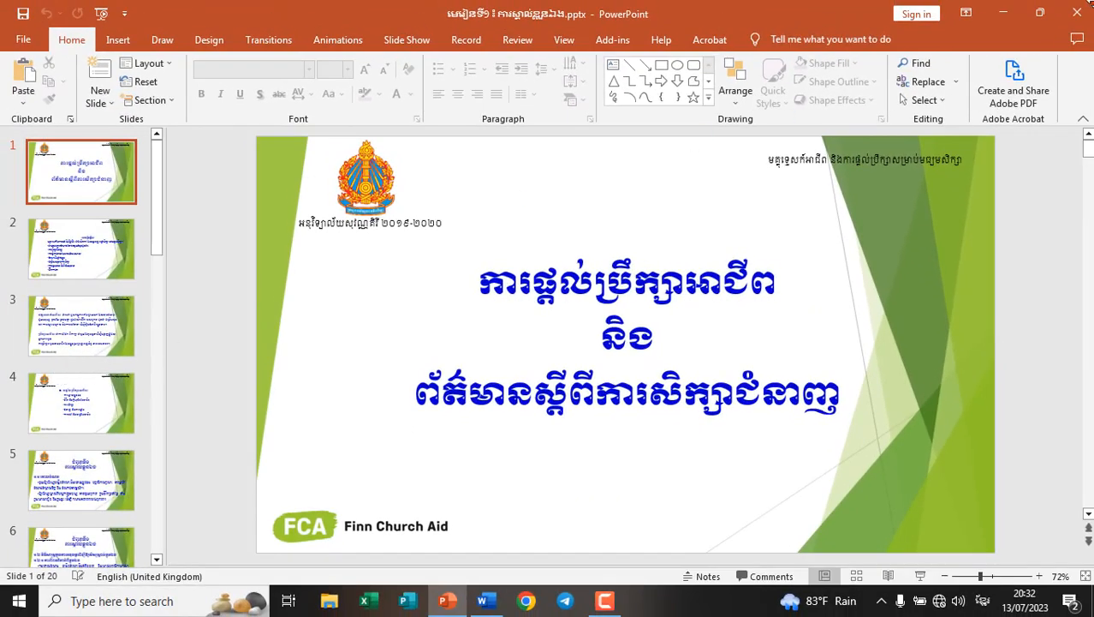
left_click(1077, 13)
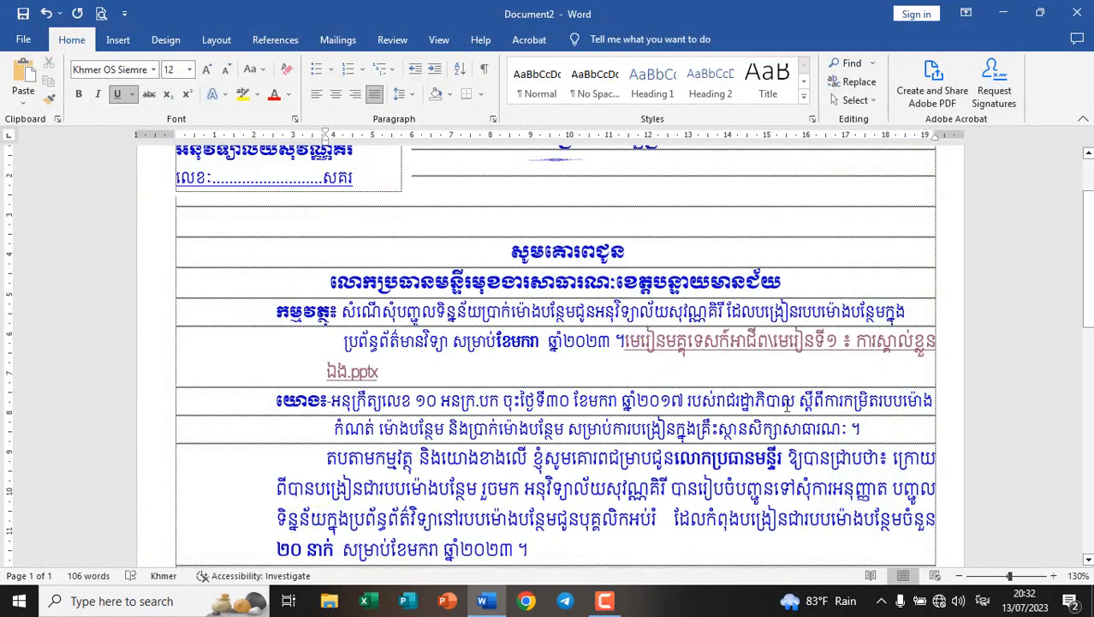
Start a hyperlink to a file after "សម្រាប់ខែមករា ឆ្នាំ២០២៣ ។" in the body paragraph and browse to D:\Transcend\Local Disk (D) Laptop
scroll(787, 405, "down", 2)
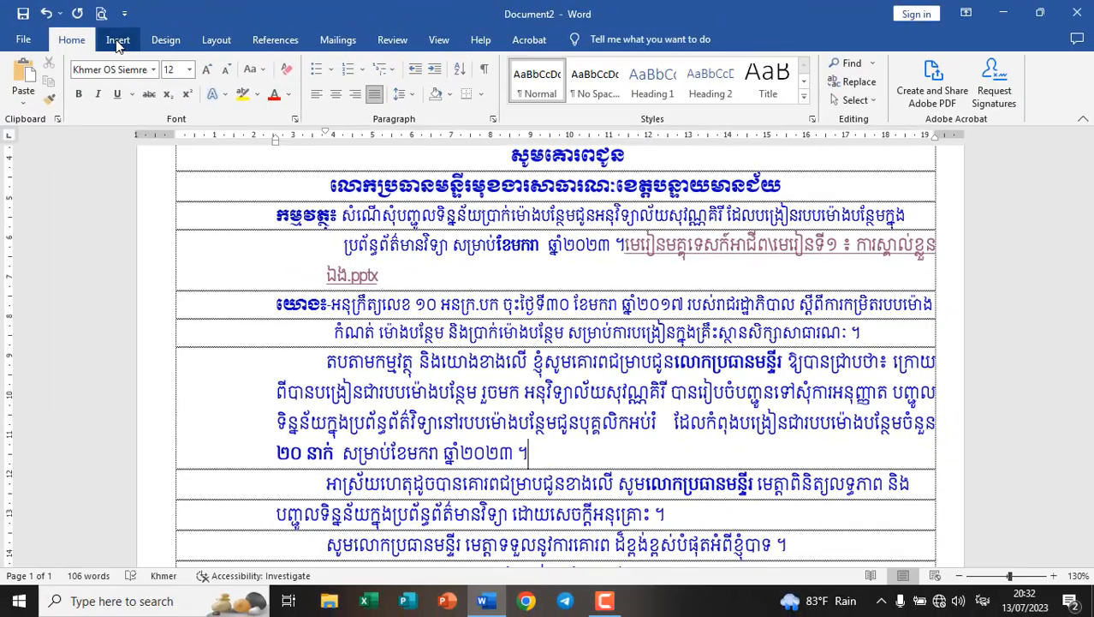
left_click(118, 40)
left_click(531, 65)
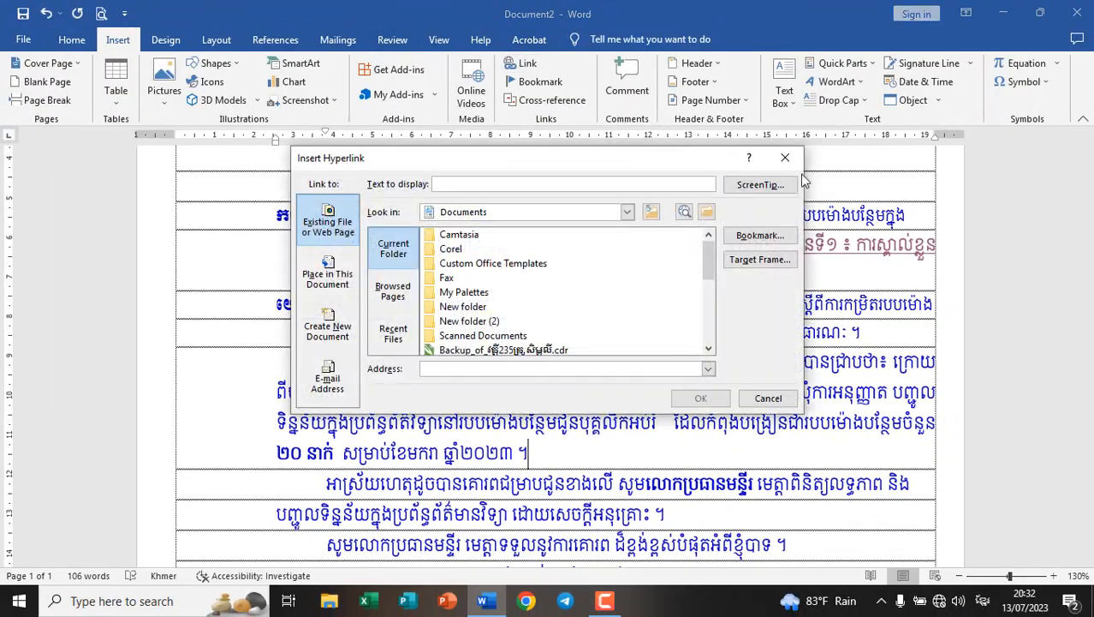
left_click(707, 211)
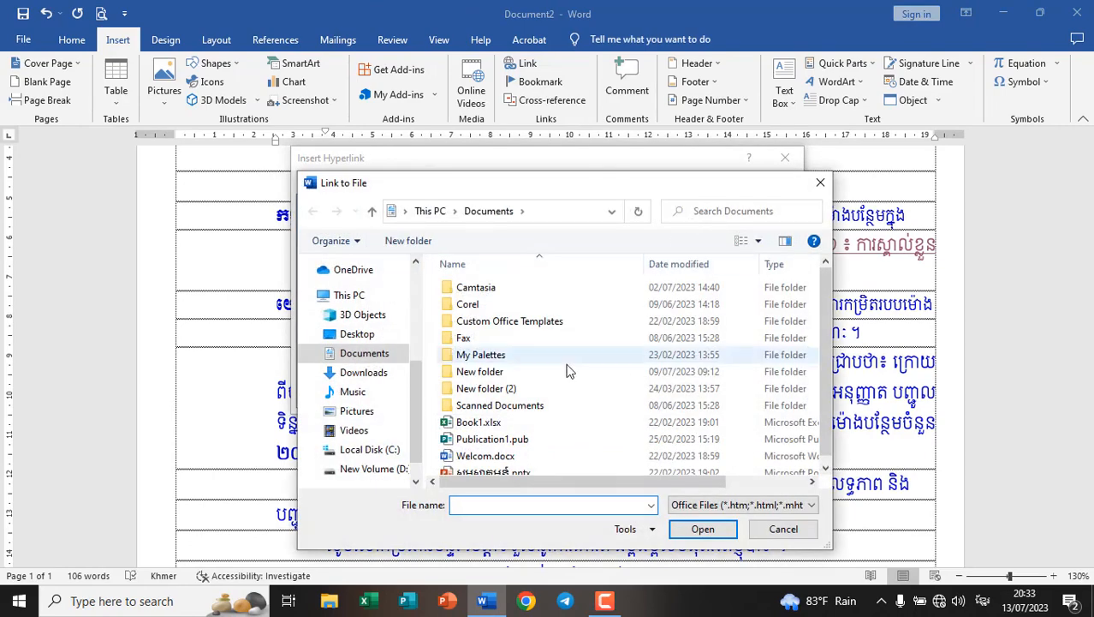
scroll(547, 430, "down", 1)
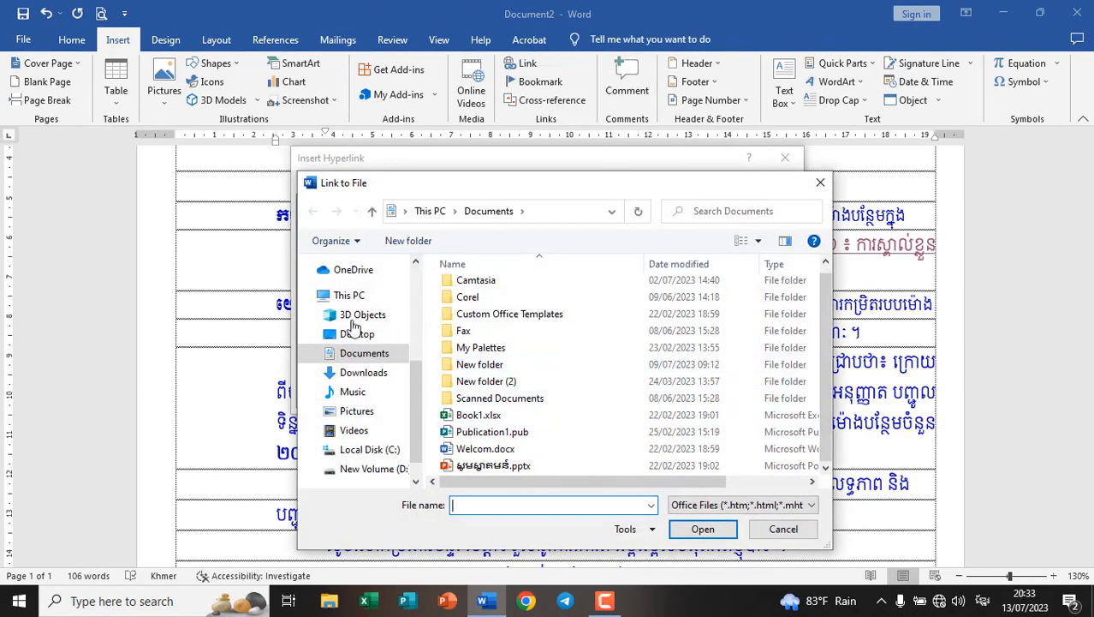
left_click(377, 469)
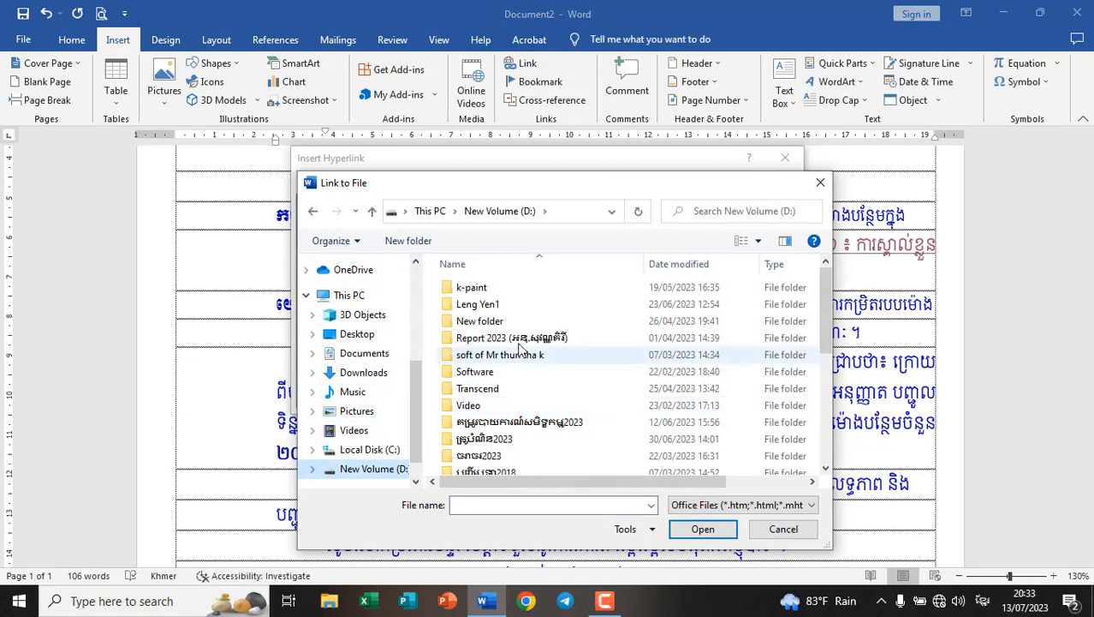
double_click(501, 392)
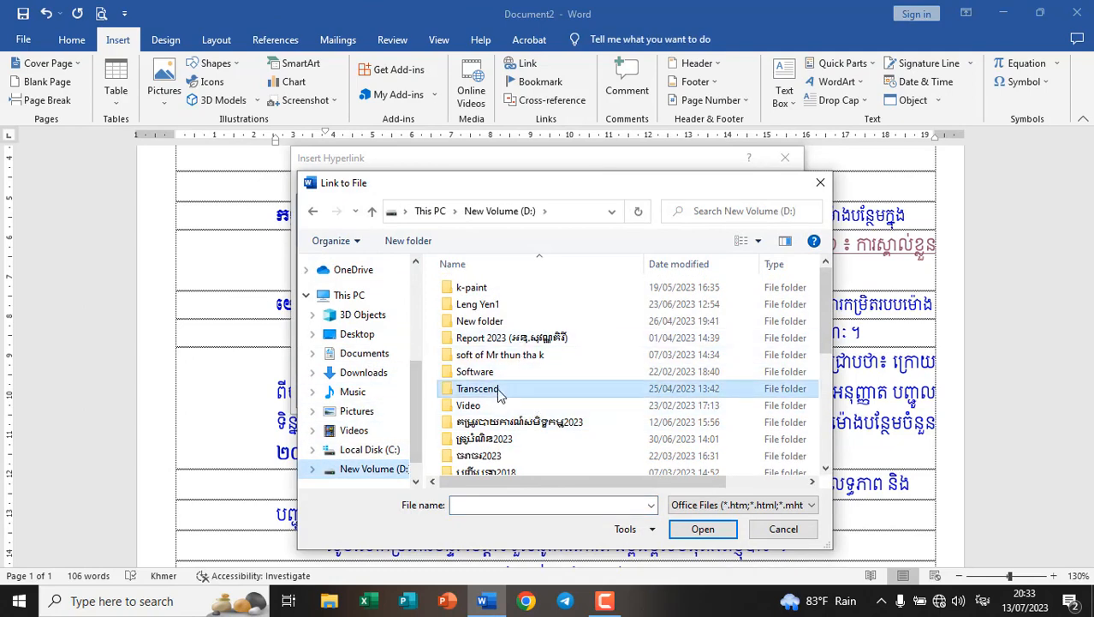
scroll(503, 394, "down", 3)
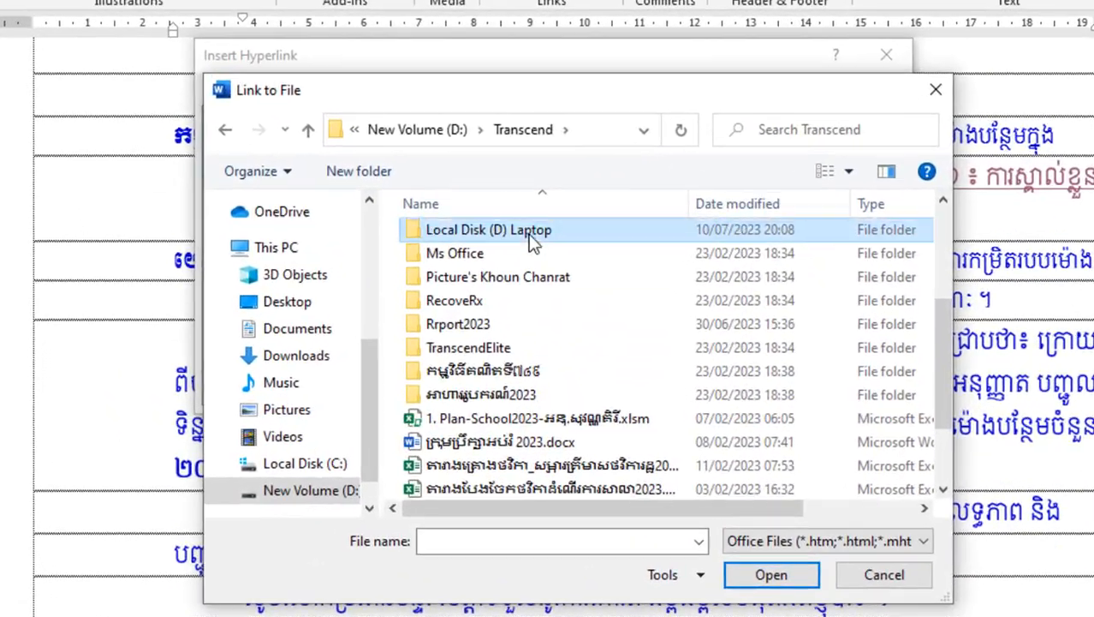
double_click(528, 278)
Find and open the folder សិក្ខាសាលានៅស្វាយរៀង inside Local Disk (D) Laptop
scroll(572, 364, "down", 5)
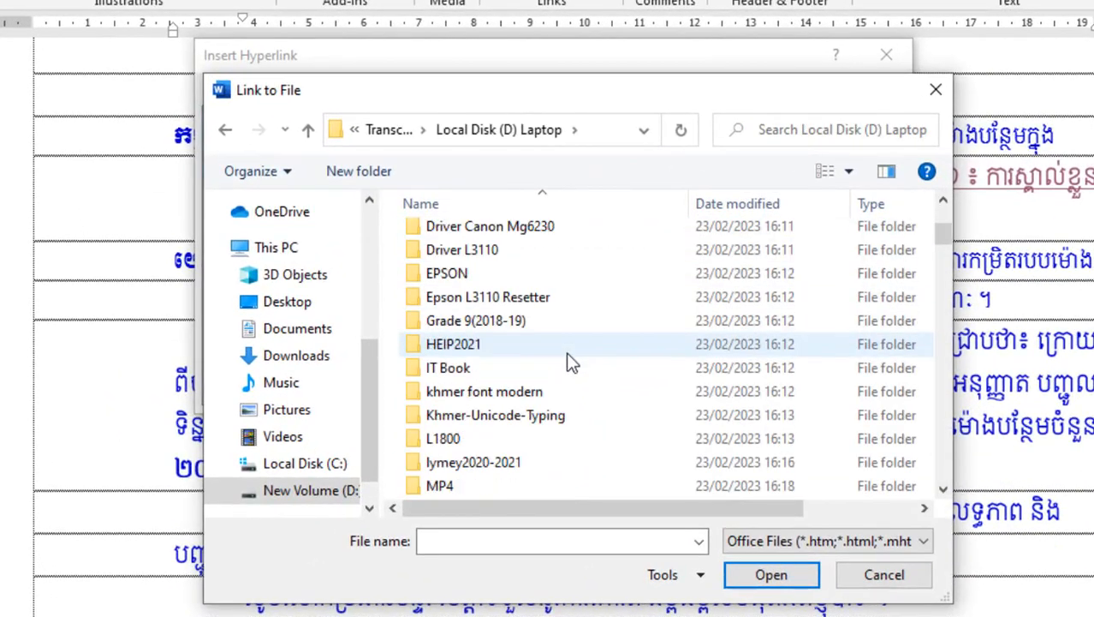
scroll(572, 364, "down", 2)
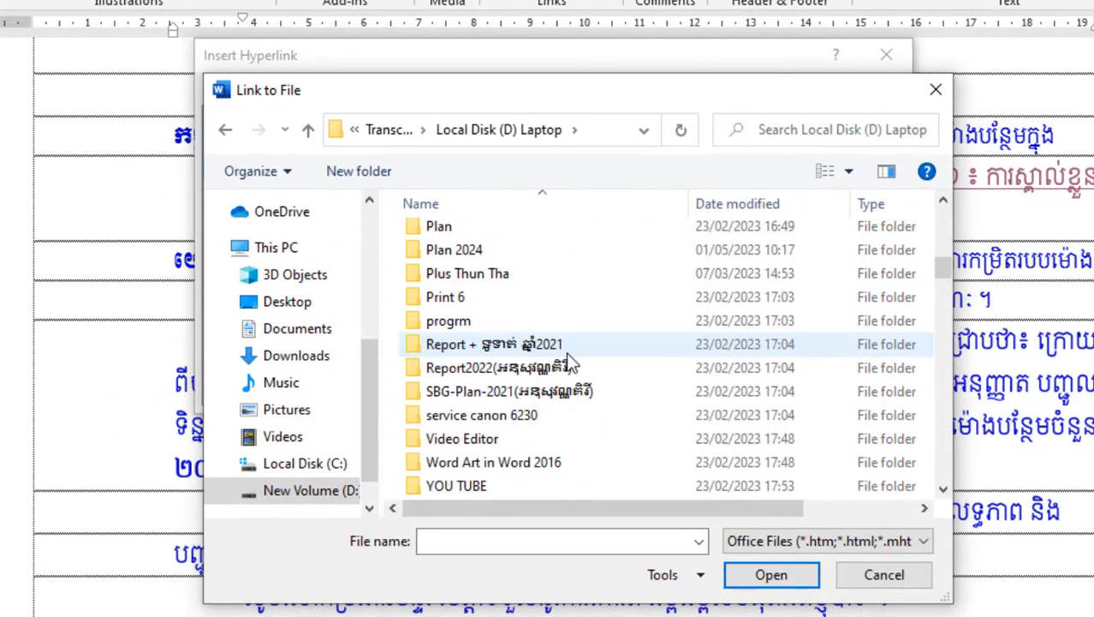
scroll(585, 359, "down", 1)
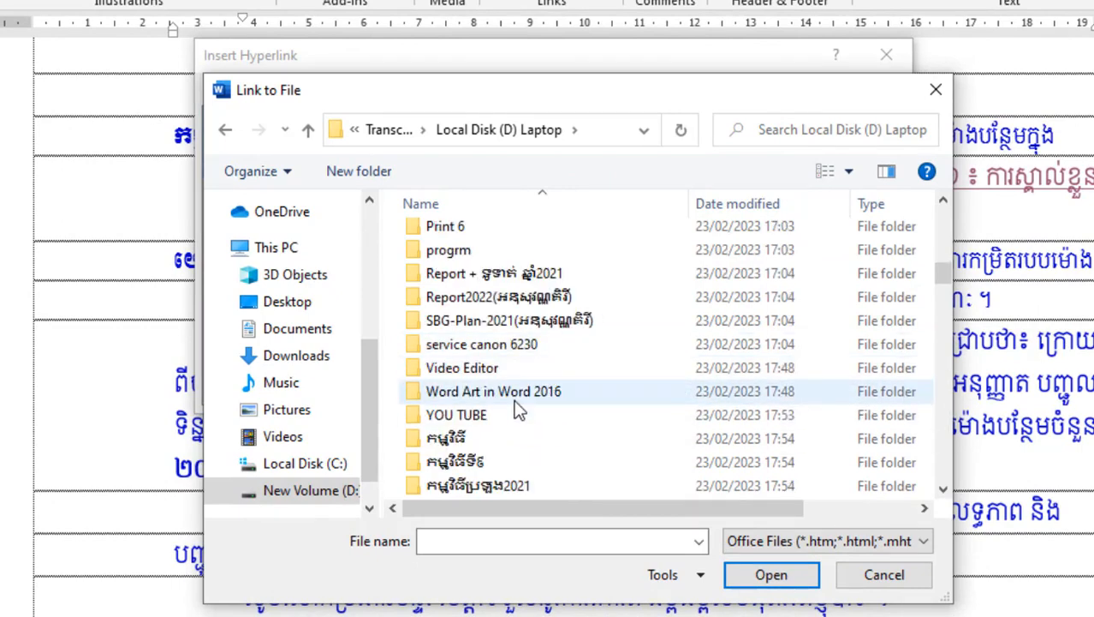
scroll(514, 399, "down", 4)
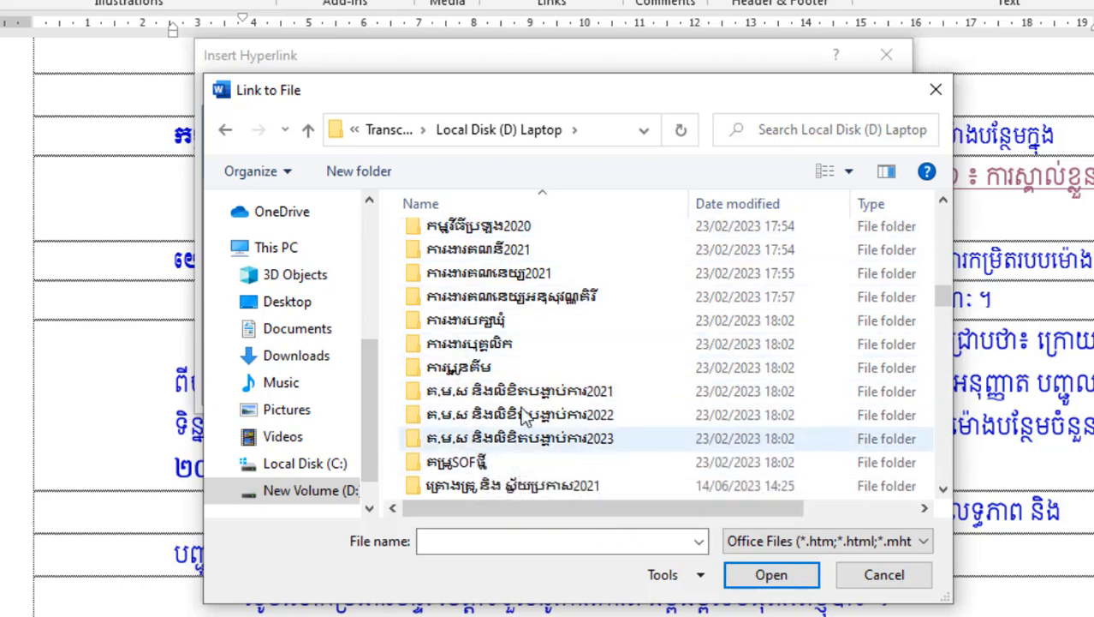
scroll(522, 407, "down", 1)
scroll(525, 411, "down", 2)
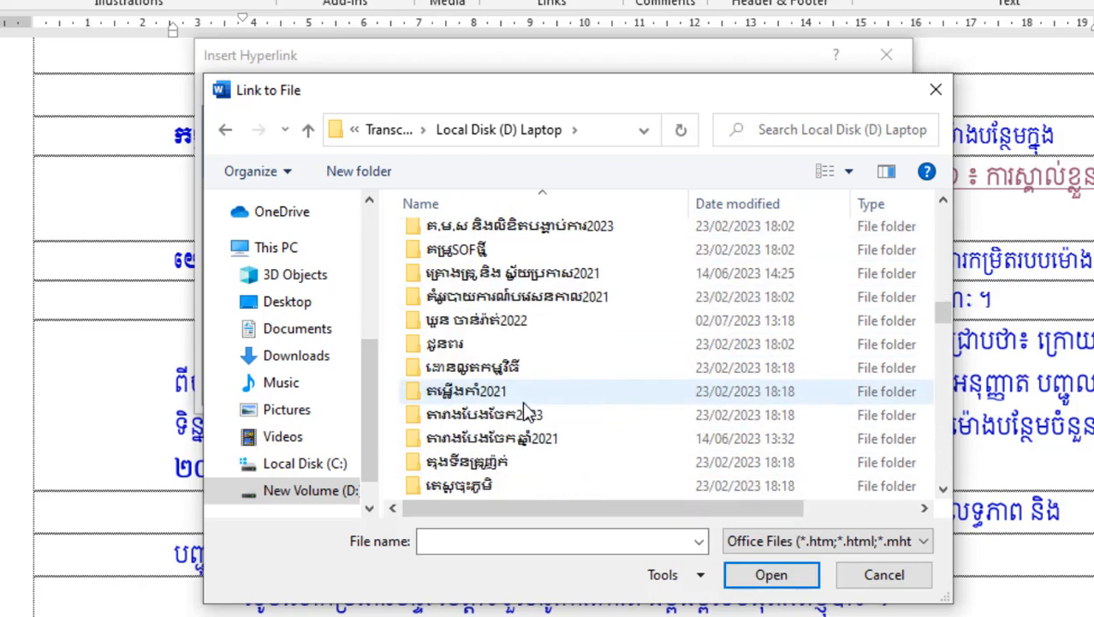
scroll(528, 413, "down", 1)
scroll(528, 412, "down", 2)
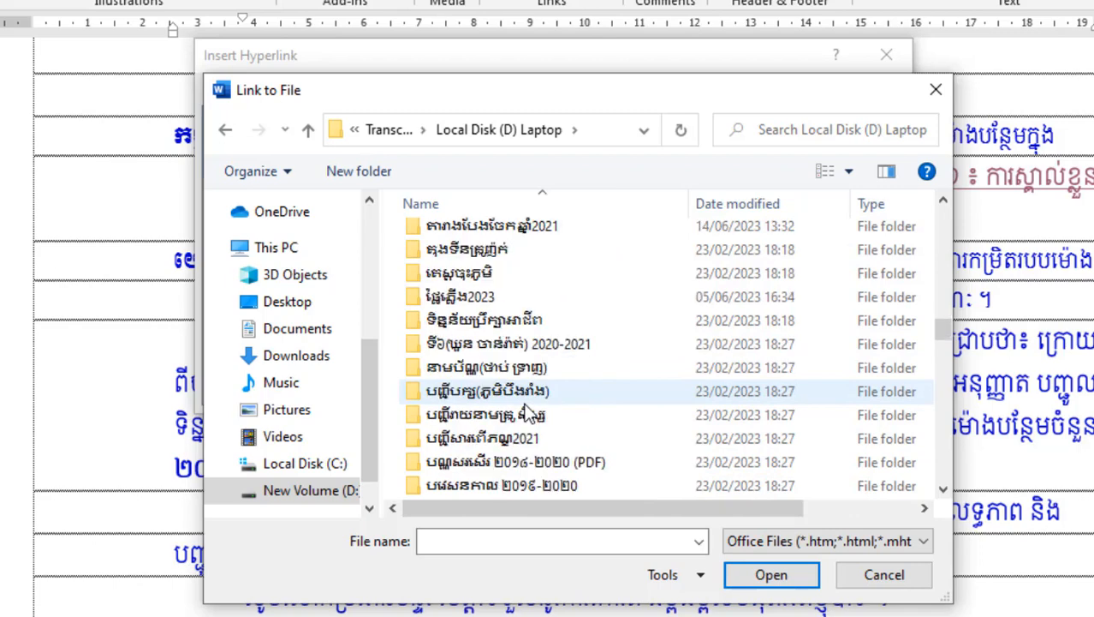
scroll(529, 415, "down", 2)
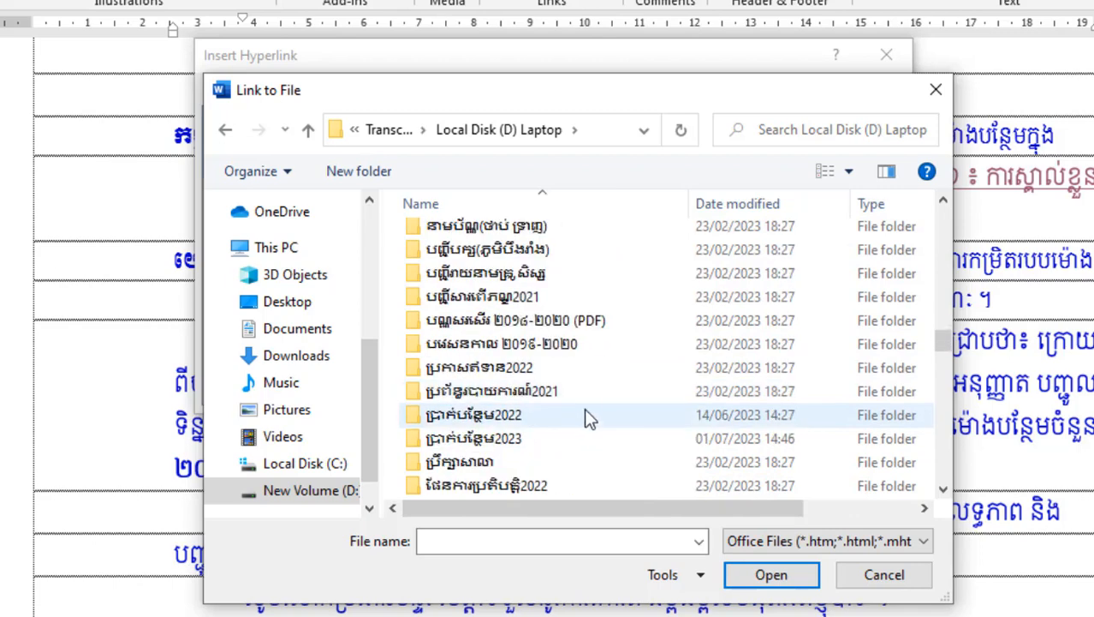
scroll(594, 398, "down", 1)
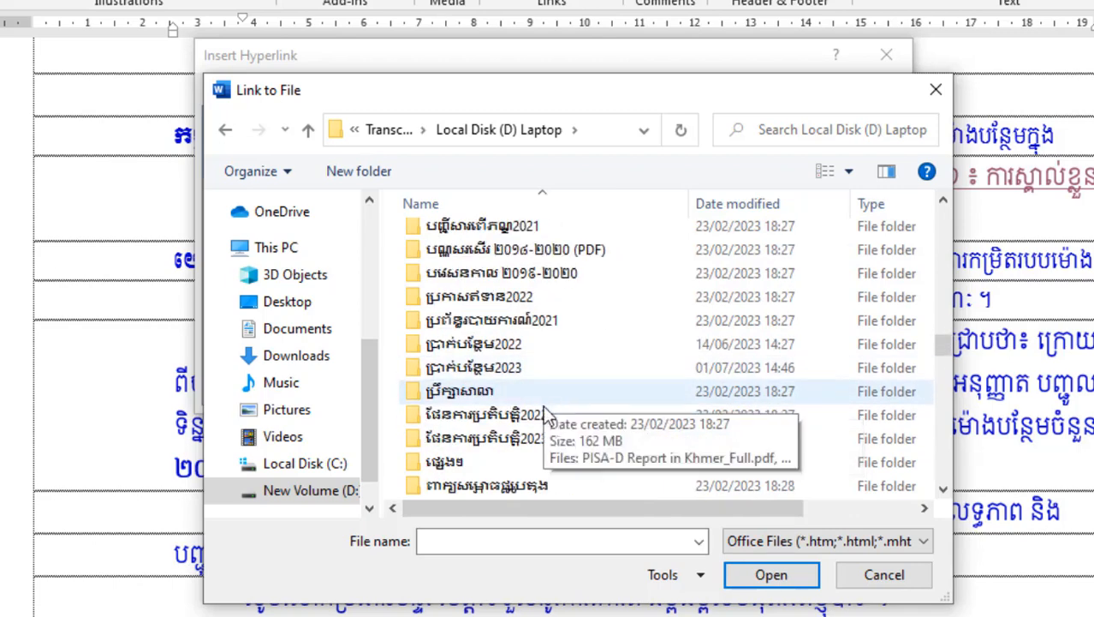
scroll(595, 445, "down", 3)
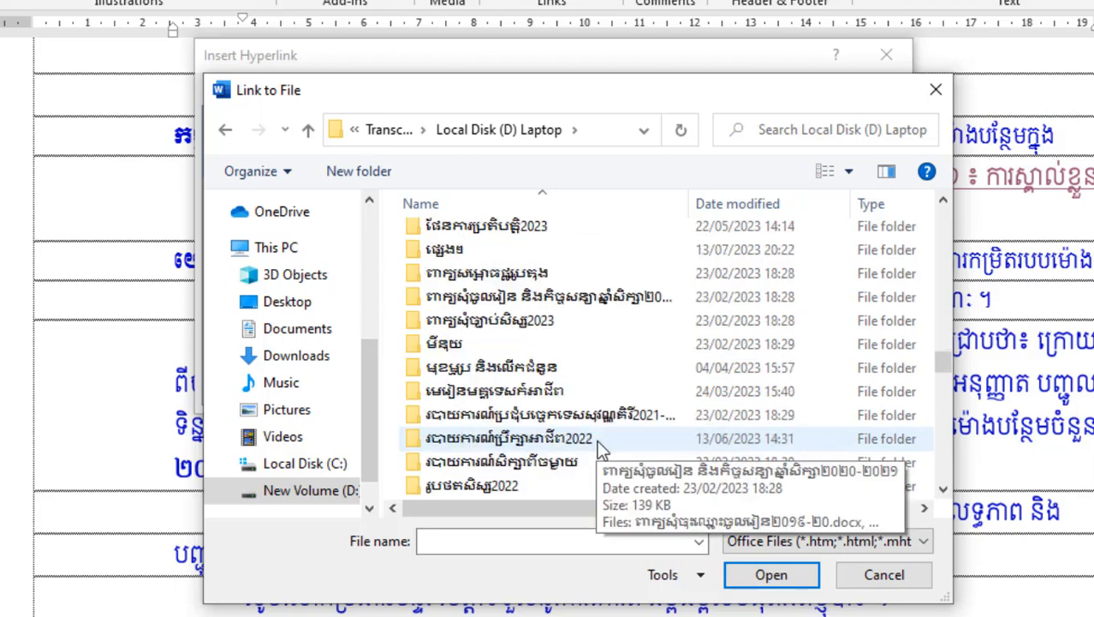
scroll(597, 445, "down", 4)
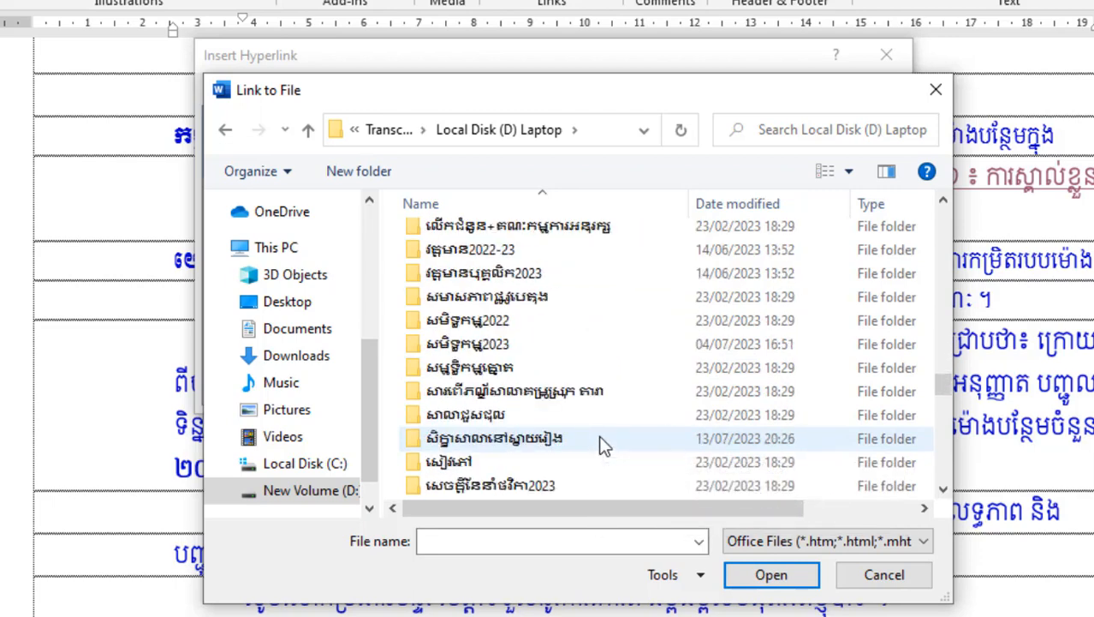
scroll(602, 446, "down", 1)
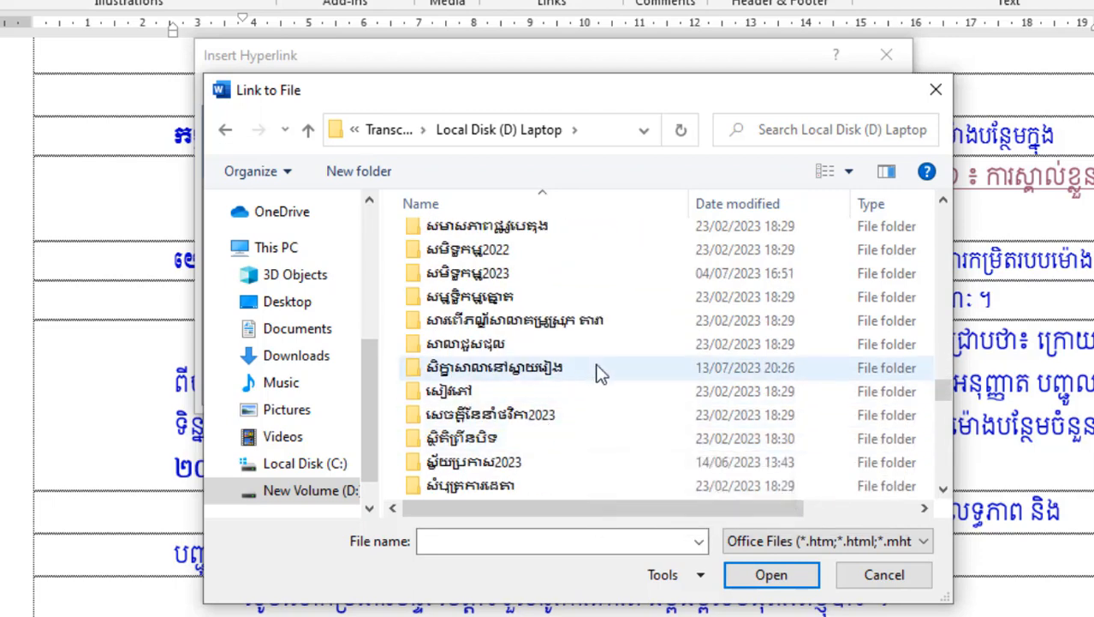
double_click(555, 370)
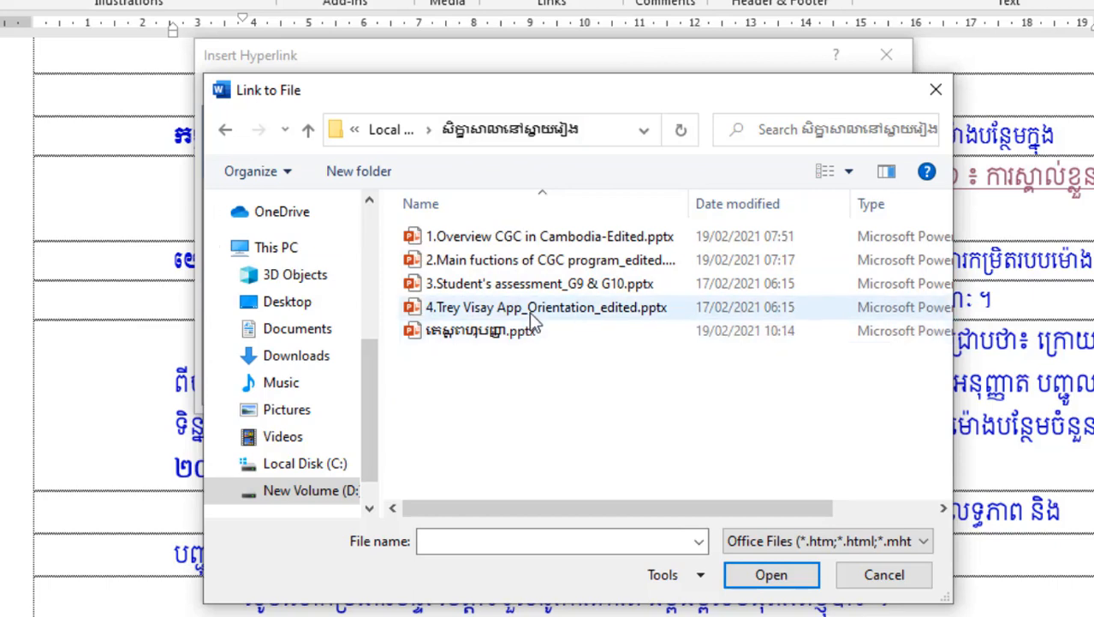
Choose 4.Trey Visay App_Orientation_edited.pptx as the link target and insert the hyperlink
left_click(582, 310)
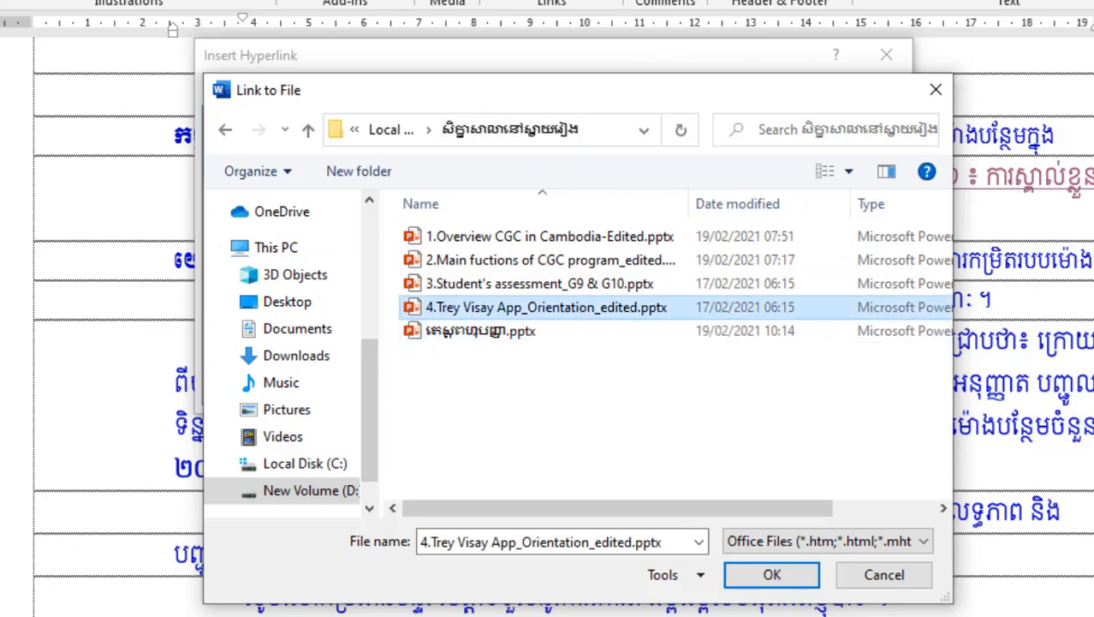
left_click(769, 576)
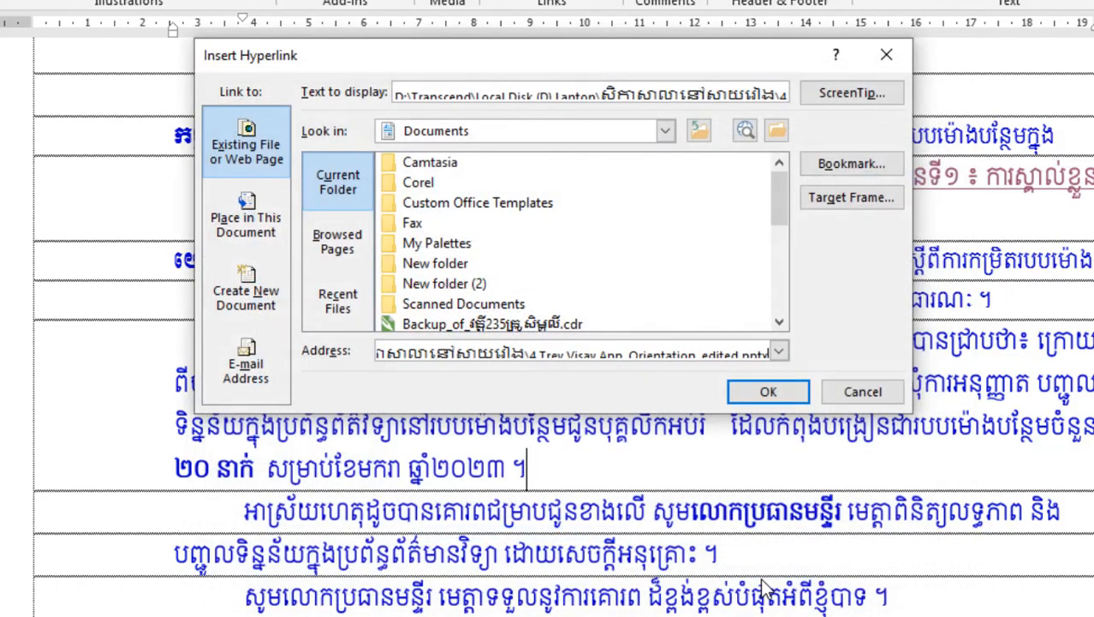
left_click(768, 392)
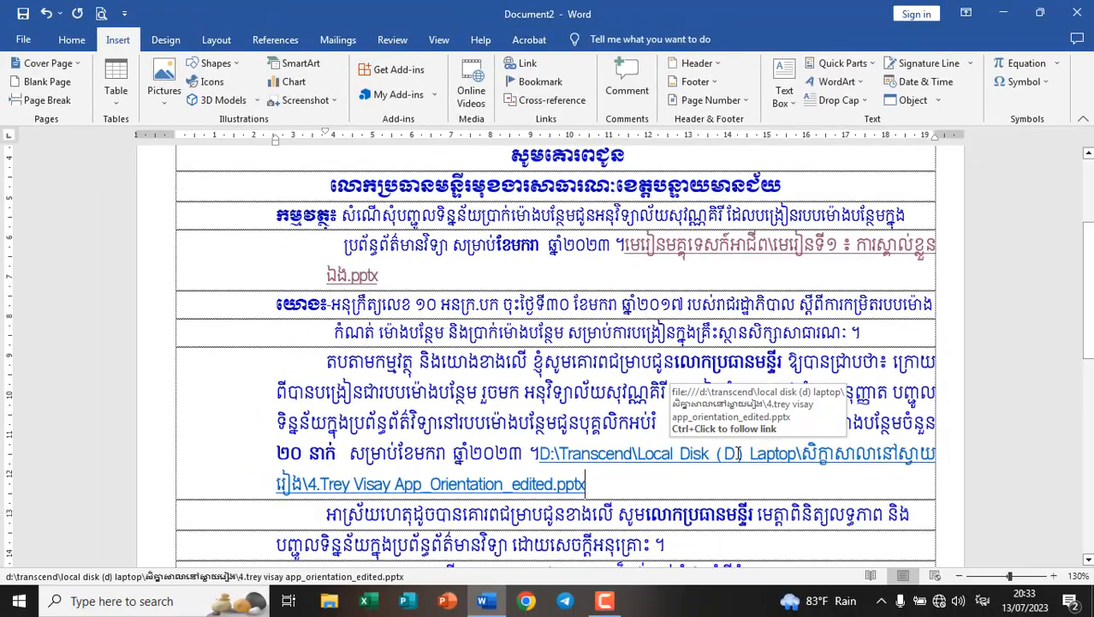
Delete the folder path "D:\Transcend\Local Disk (D) Laptop\សិក្ខាសាលានៅស្វាយរៀង\" from the new hyperlink's display text, keeping only the file name
left_click_drag(799, 452, 604, 454)
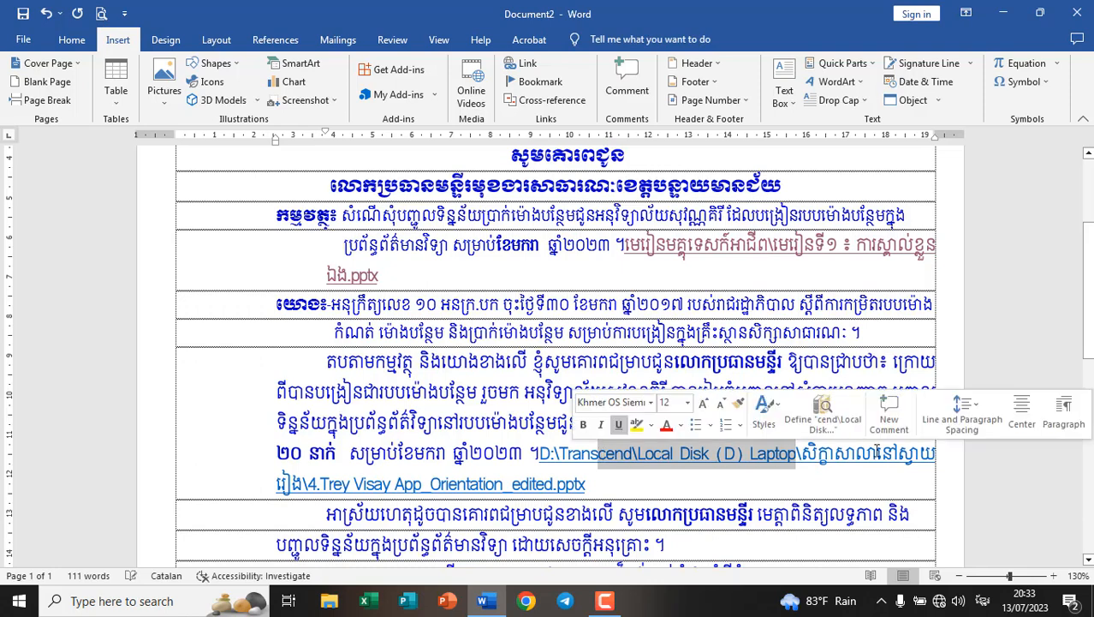
mouse_move(310, 481)
left_mouse_down()
mouse_move(295, 479)
mouse_move(287, 450)
mouse_move(670, 463)
mouse_move(705, 478)
mouse_move(329, 476)
mouse_move(309, 456)
mouse_move(304, 495)
left_mouse_up()
left_click(310, 483)
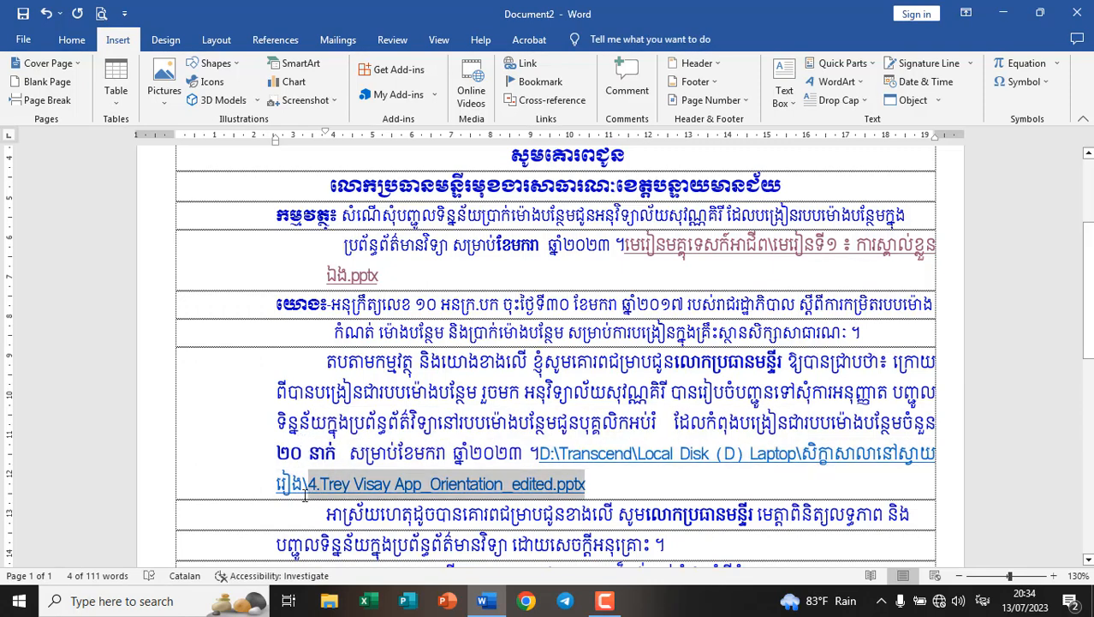
left_click(335, 490)
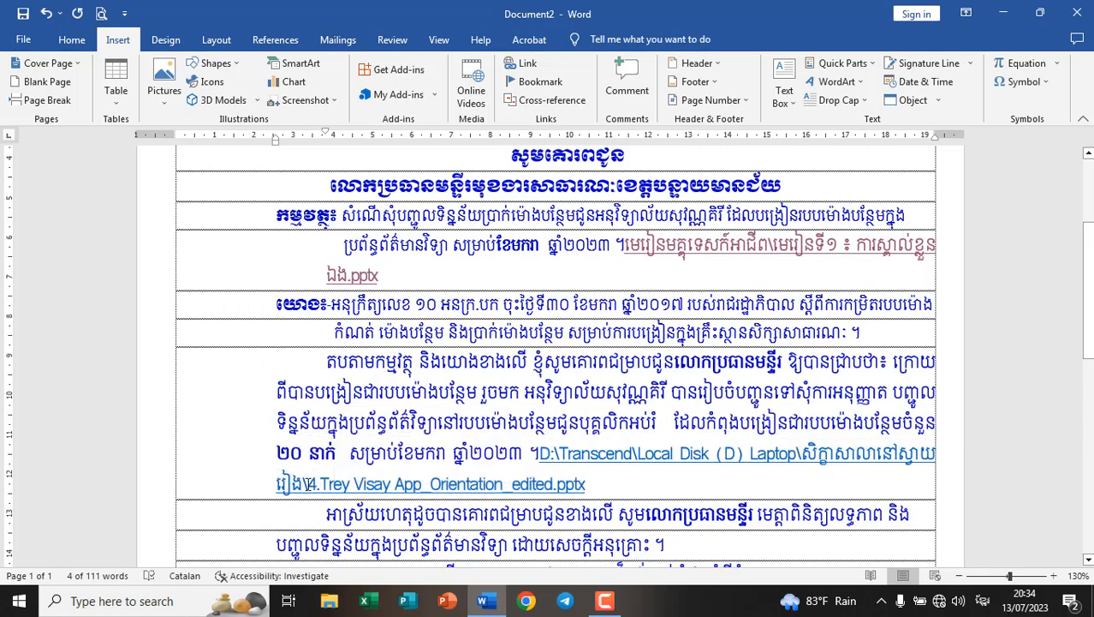
key("BackSpace")
key("BackSpace")
key("BackSpace")
key("BackSpace")
key("BackSpace")
key("BackSpace")
key("BackSpace")
key("BackSpace")
key("BackSpace")
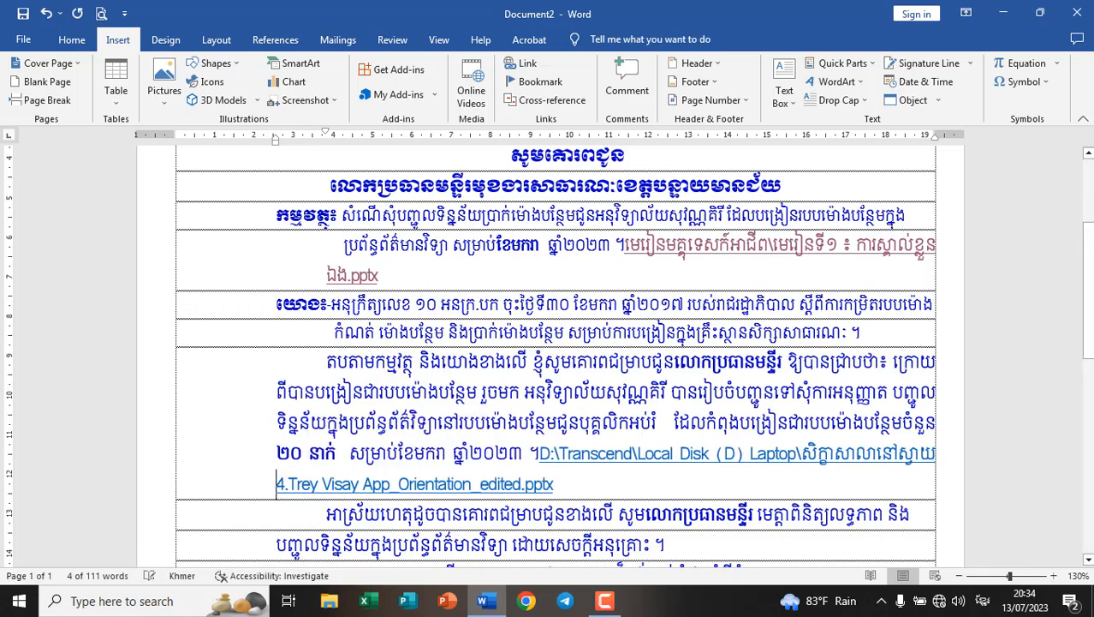
key("BackSpace")
key("BackSpace")
key("BackSpace")
key("BackSpace")
key("BackSpace")
key("BackSpace")
key("BackSpace")
key("BackSpace")
key("BackSpace")
key("BackSpace")
key("BackSpace")
key("BackSpace")
key("BackSpace")
key("BackSpace")
key("BackSpace")
key("BackSpace")
key("BackSpace")
key("BackSpace")
key("BackSpace")
key("BackSpace")
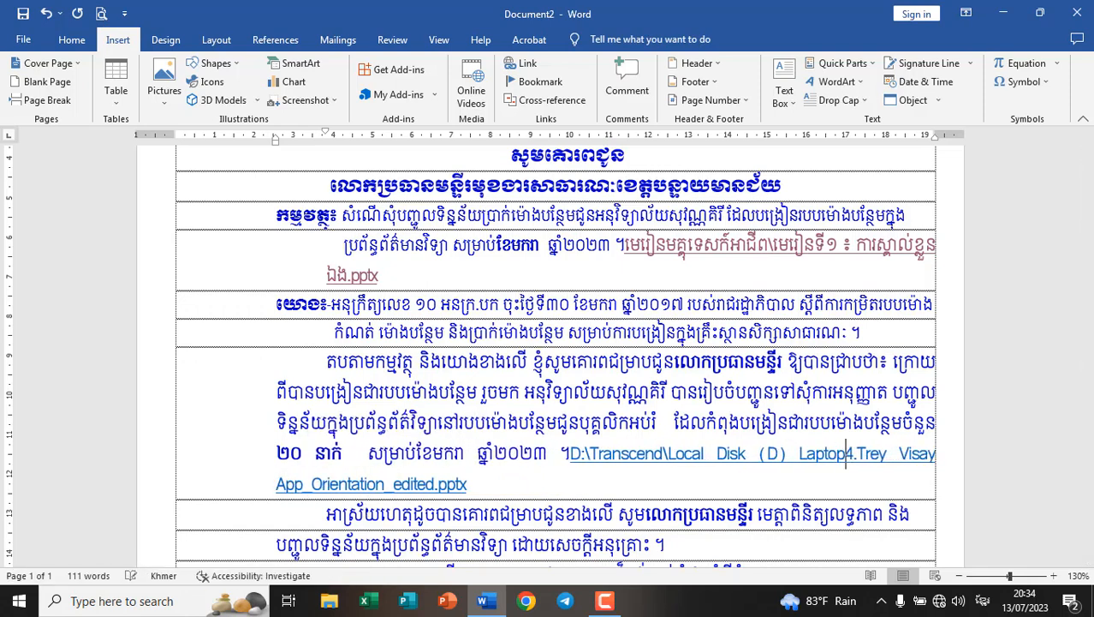
key("BackSpace")
key("BackSpace")
key("BackSpace")
key("BackSpace")
key("BackSpace")
key("BackSpace")
key("BackSpace")
key("BackSpace")
key("BackSpace")
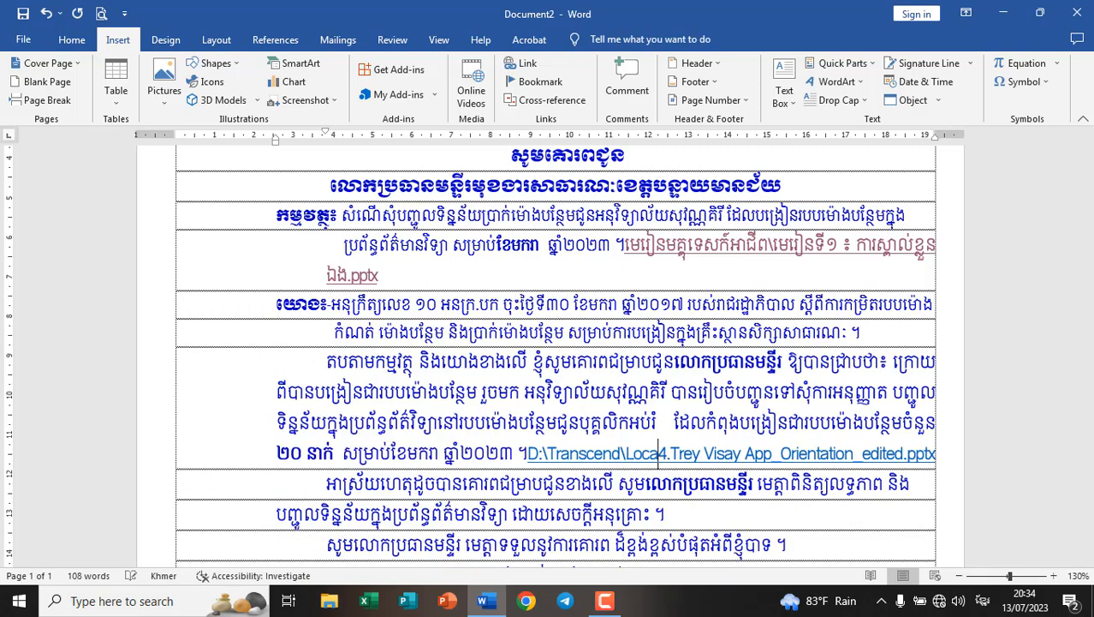
key("BackSpace")
key("BackSpace")
key("BackSpace")
key("BackSpace")
key("BackSpace")
key("BackSpace")
key("BackSpace")
key("BackSpace")
key("BackSpace")
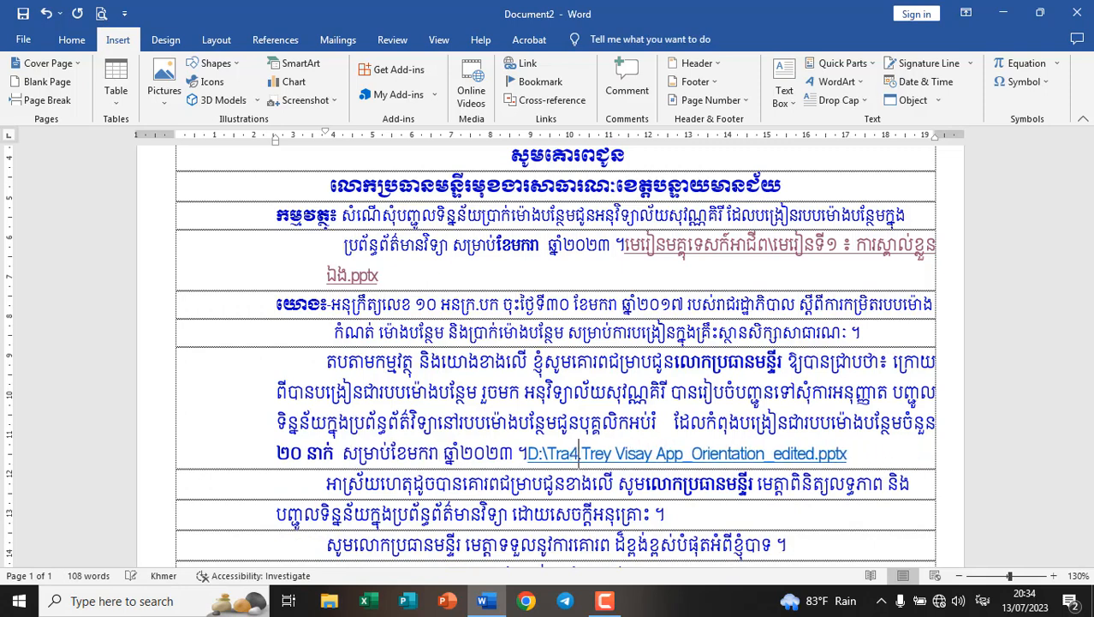
key("BackSpace")
key("BackSpace")
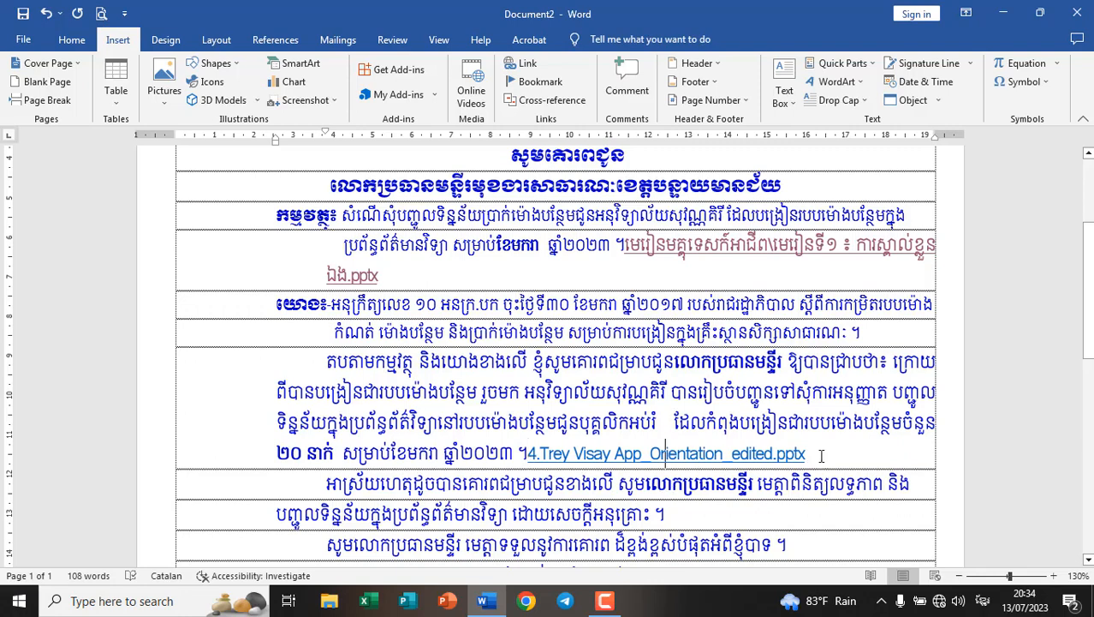
Colour the hyperlink text "4.Trey Visay App_Orientation_edited.pptx" red
left_click_drag(808, 452, 526, 453)
left_click(72, 40)
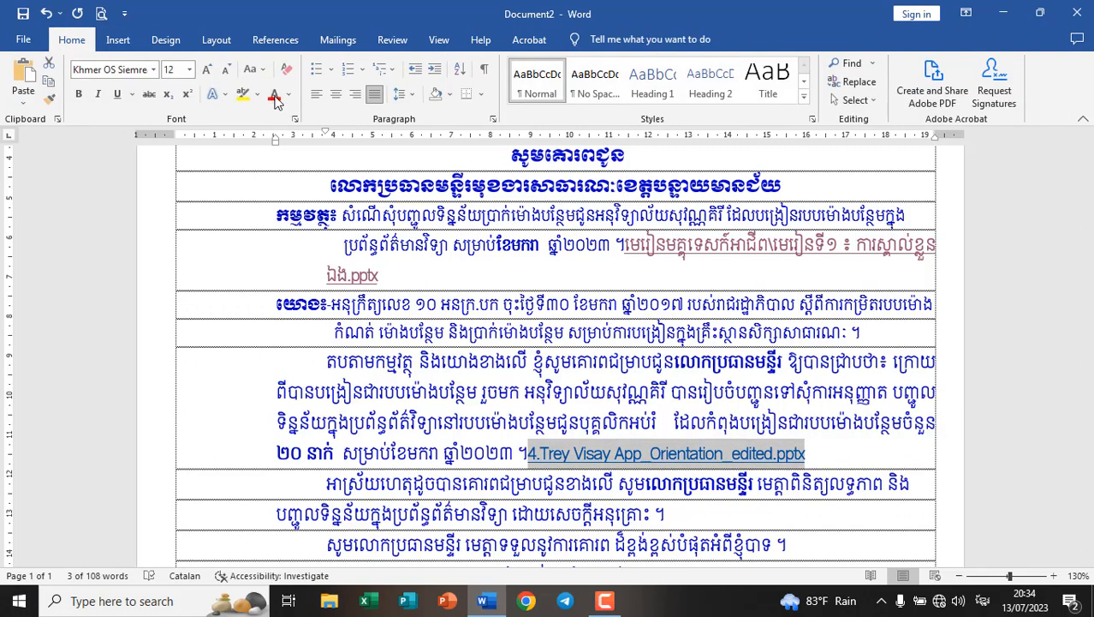
left_click(688, 307)
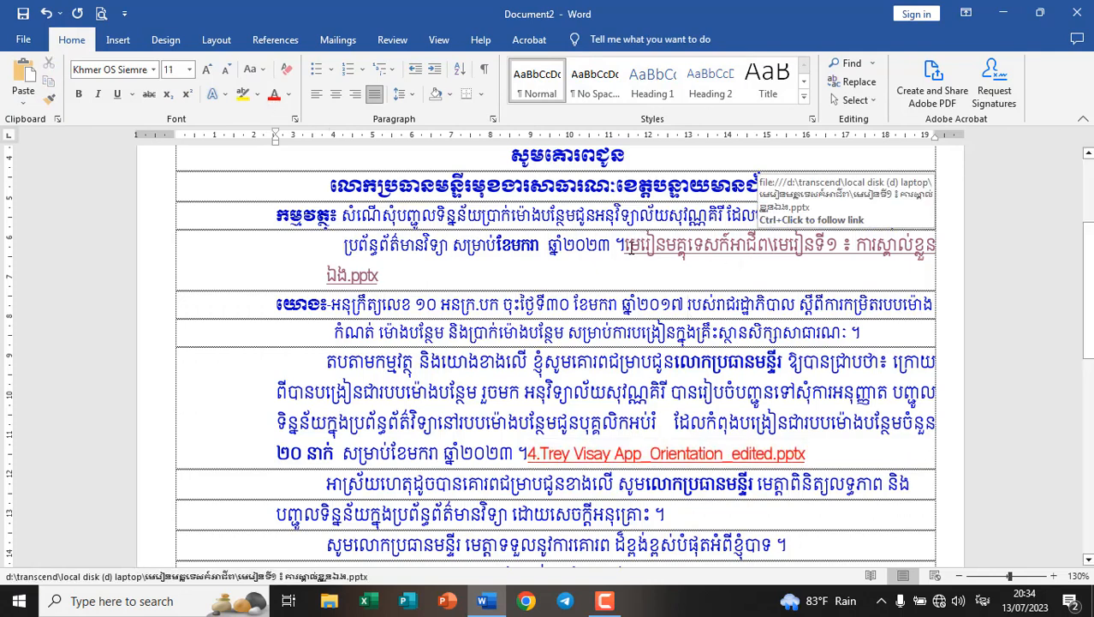
Try to colour the followed hyperlink text ending in "ឯង.pptx" in the subject line orange
left_click_drag(628, 248, 379, 274)
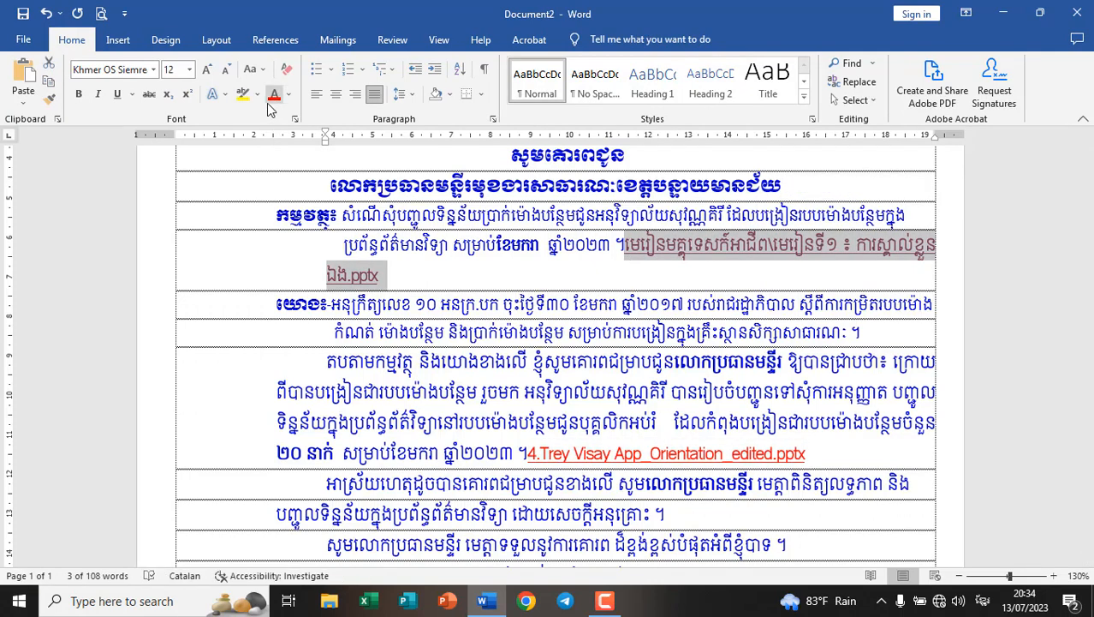
left_click(572, 390)
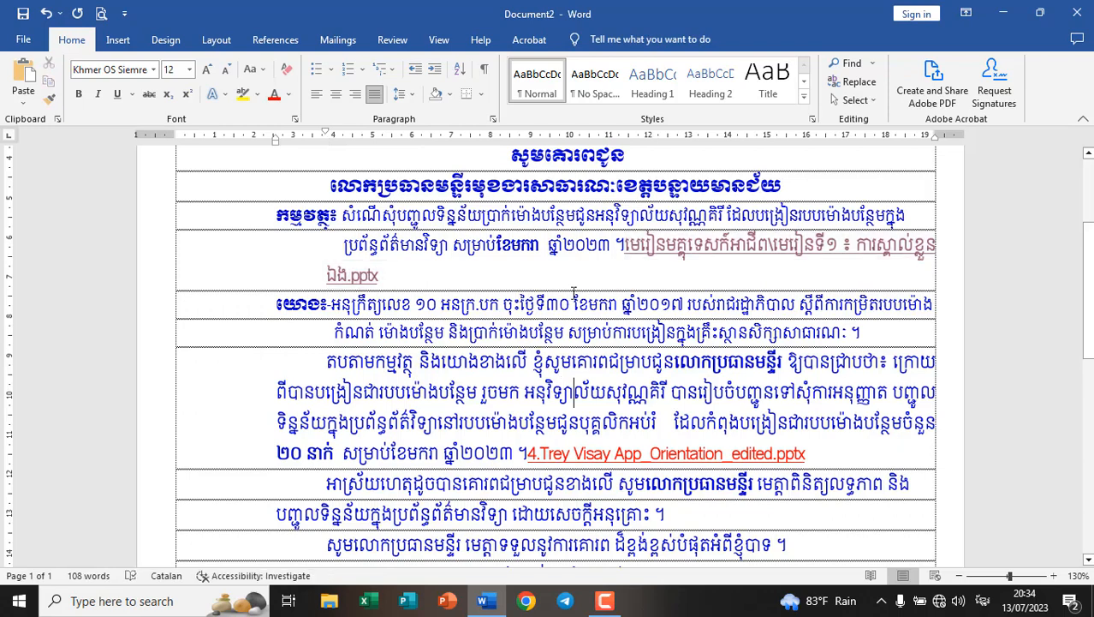
left_click_drag(626, 246, 378, 275)
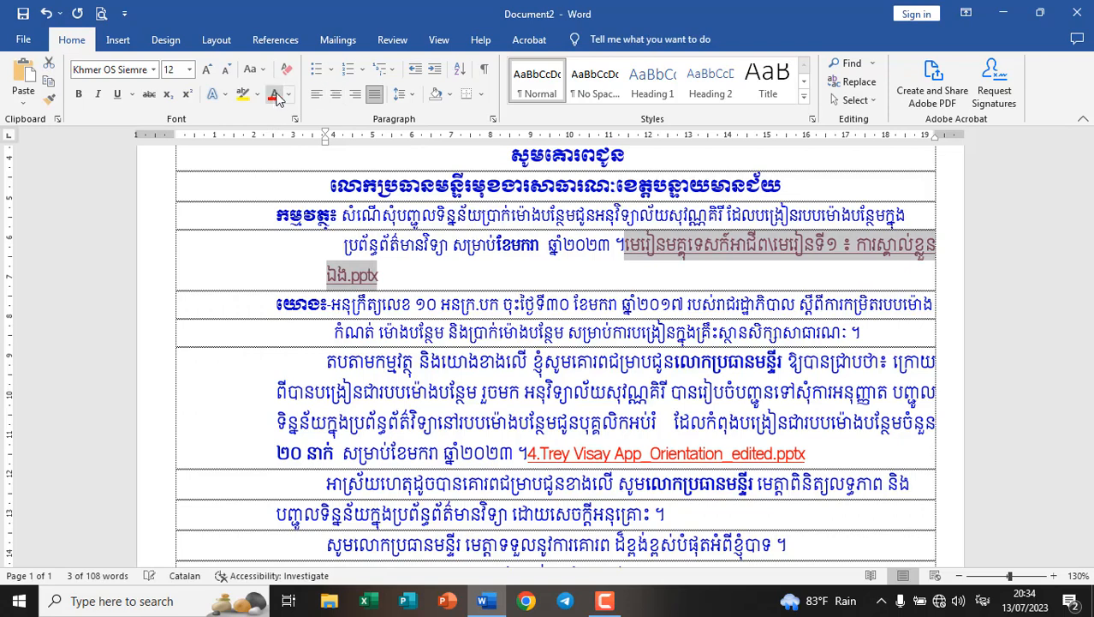
left_click(289, 97)
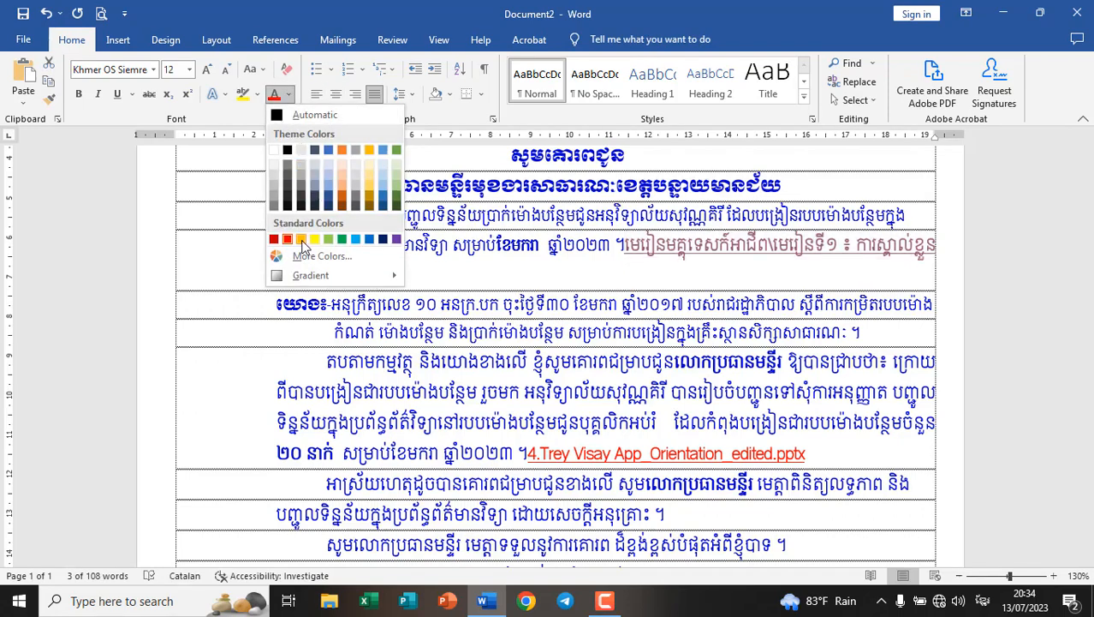
left_click(302, 242)
left_click(609, 328)
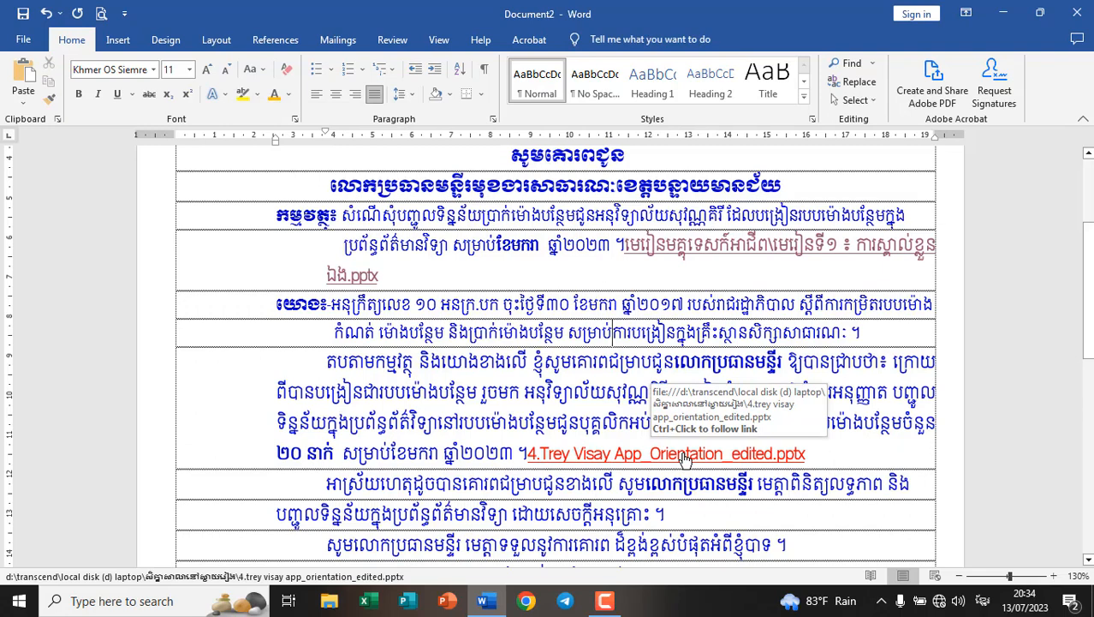
Follow the hyperlink "4.Trey Visay App_Orientation_edited.pptx" to open the linked presentation in PowerPoint
triple_click(685, 460)
left_click(685, 459)
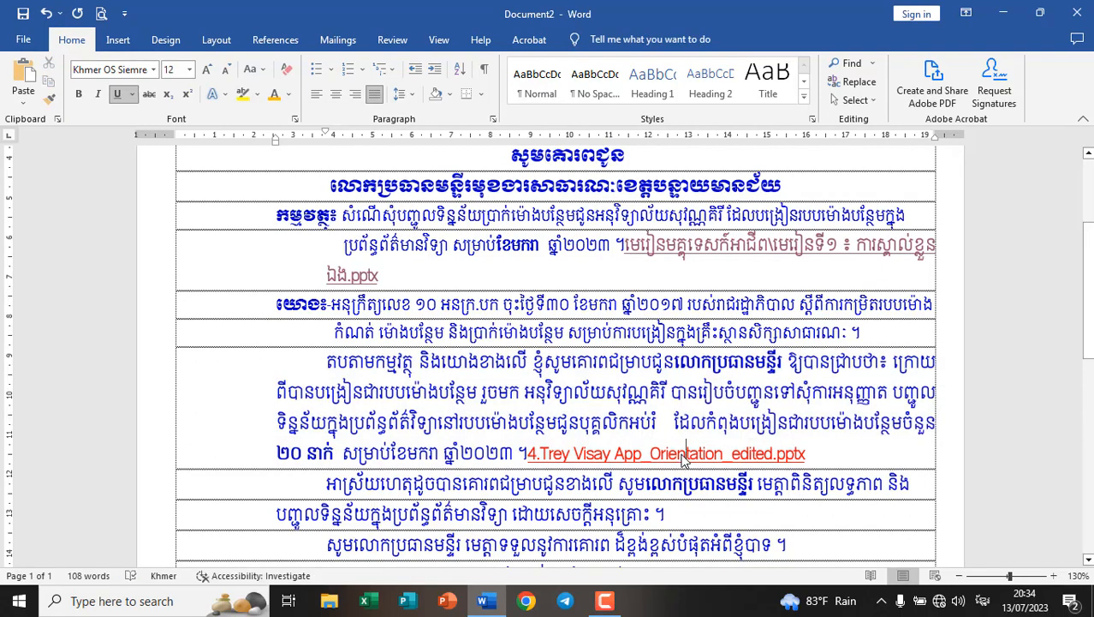
left_click(694, 460, "ctrl")
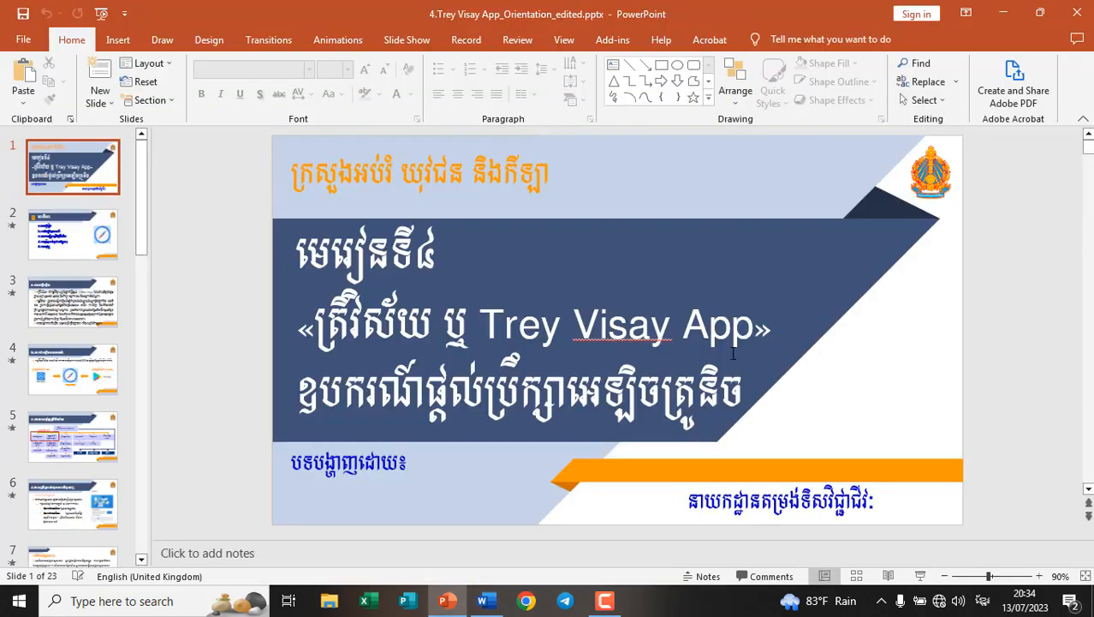
Run the slide show from the title slide through slide 4, end the show and close the presentation, returning to the Word letter
left_click(921, 574)
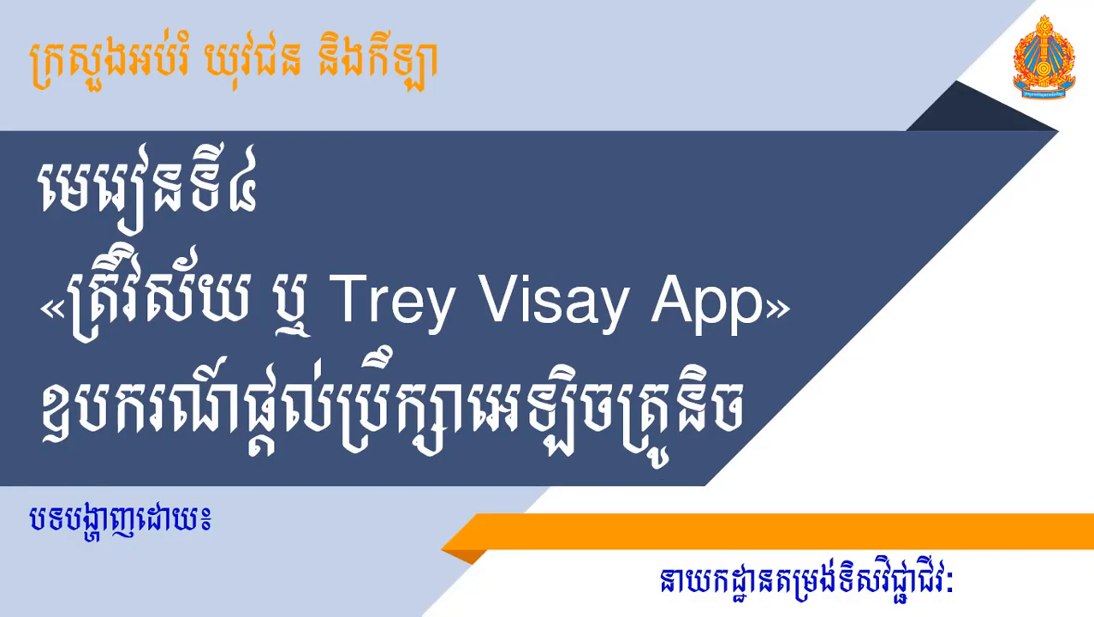
key("Right")
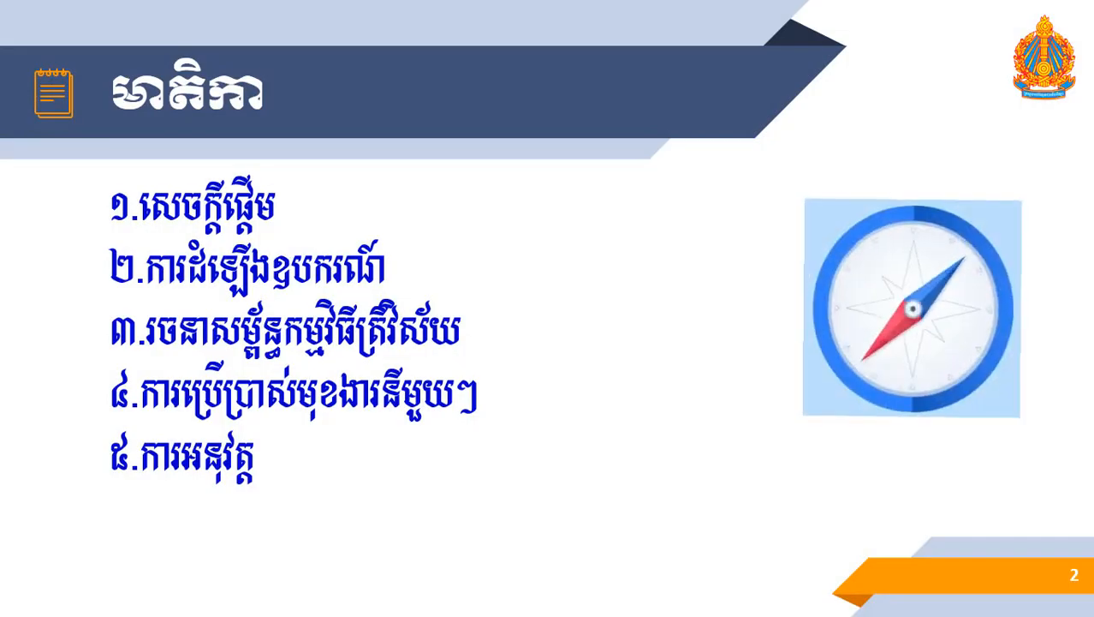
key("Right")
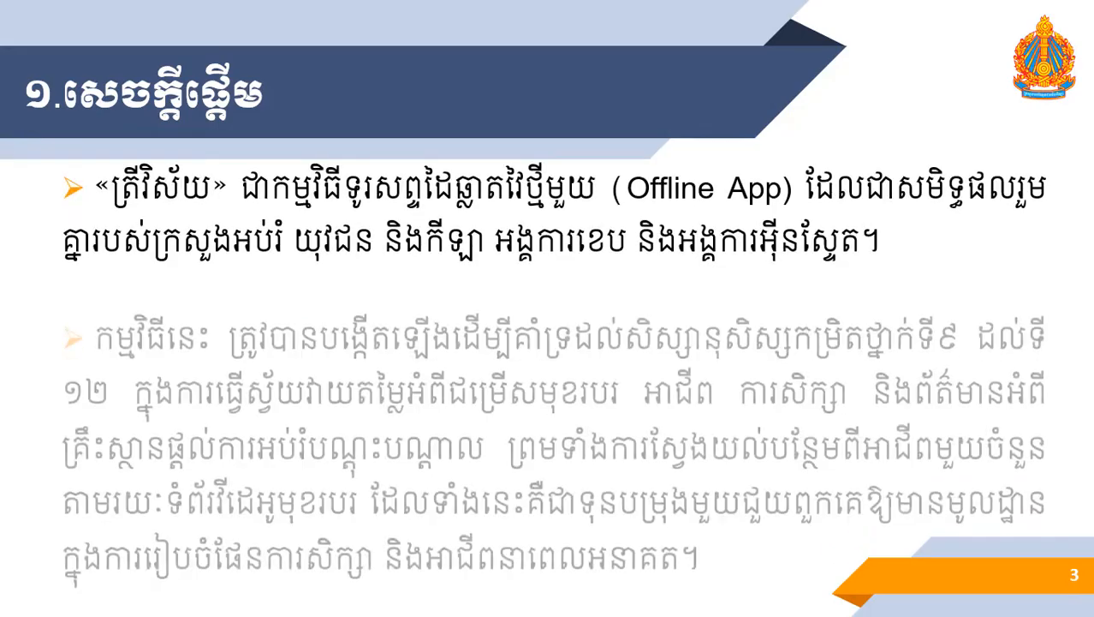
key("Right")
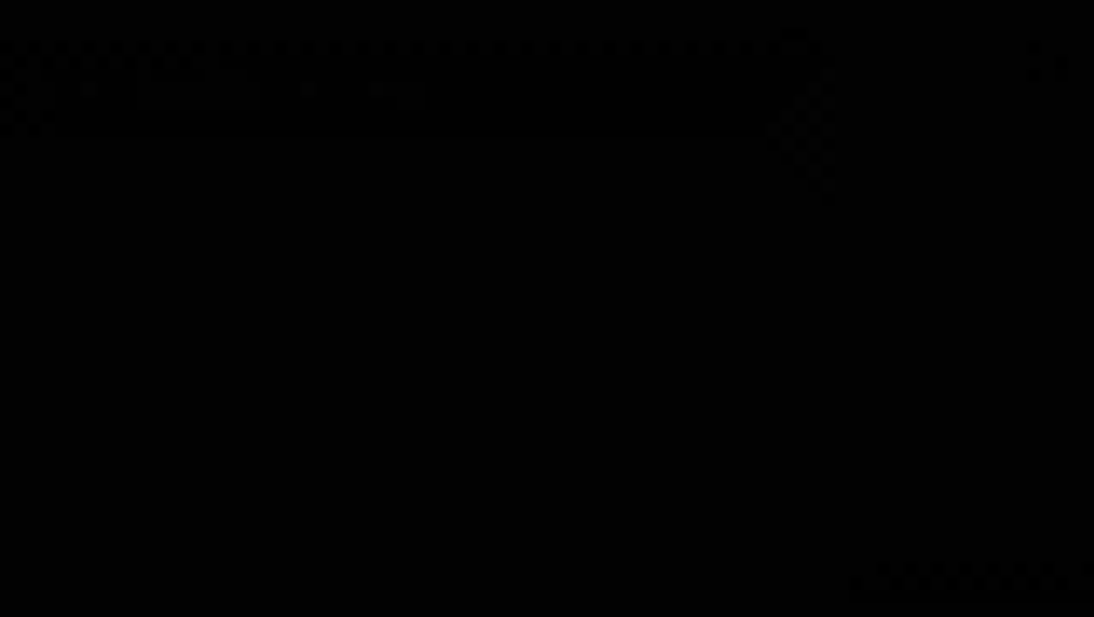
key("Escape")
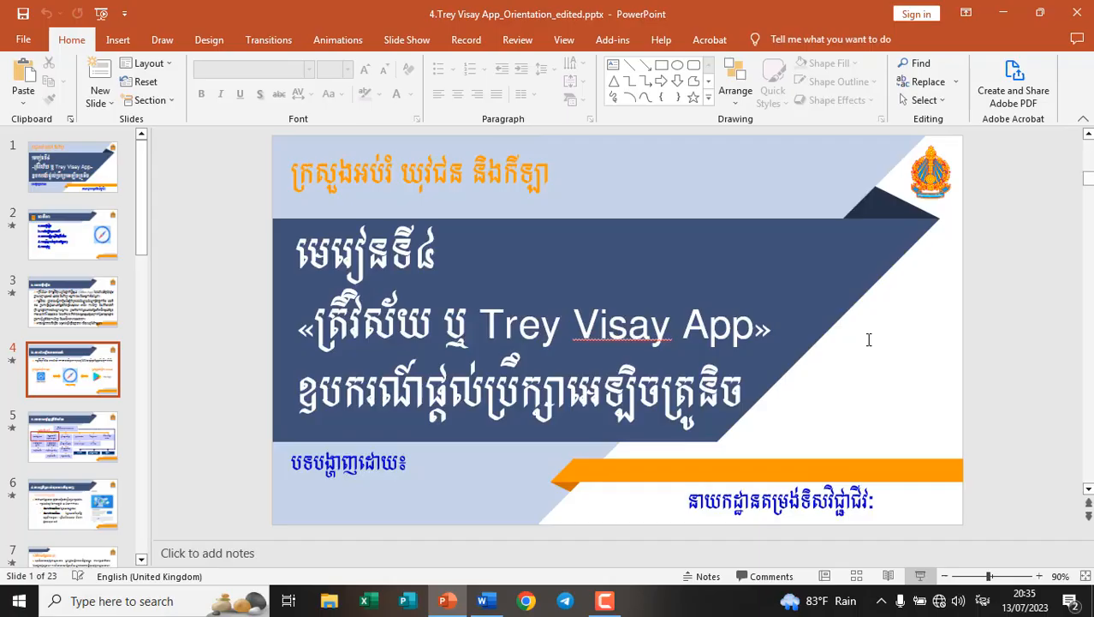
left_click(1080, 20)
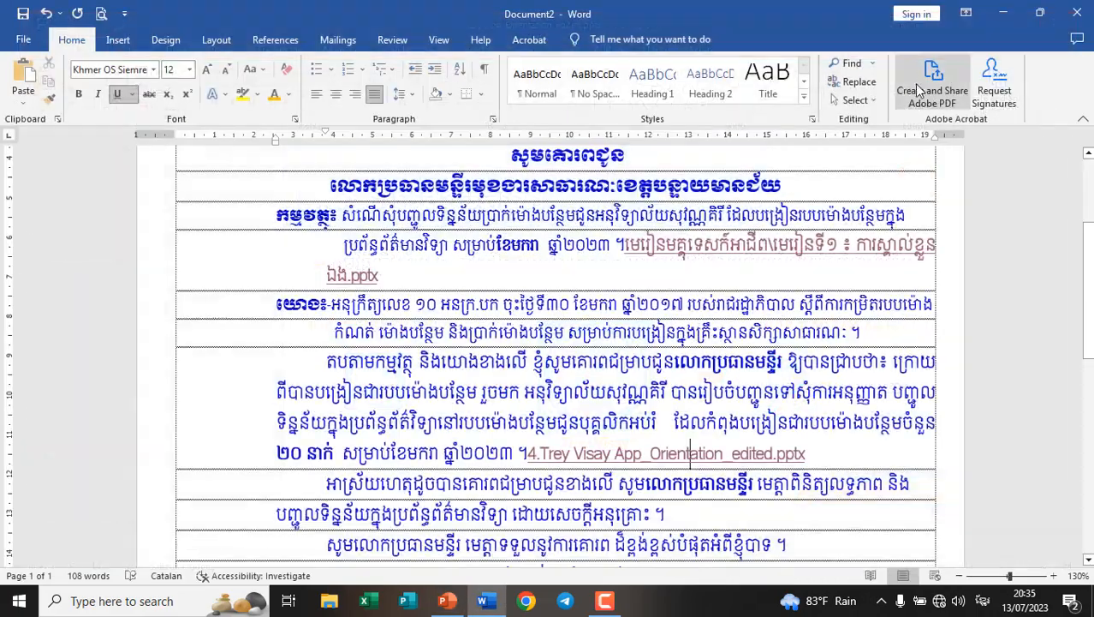
Start a new hyperlink at the end of the closing paragraph above "សូមជូនភ្ជាប់មកជាមួយនូវ" and open the file browser for its target
scroll(685, 428, "down", 3)
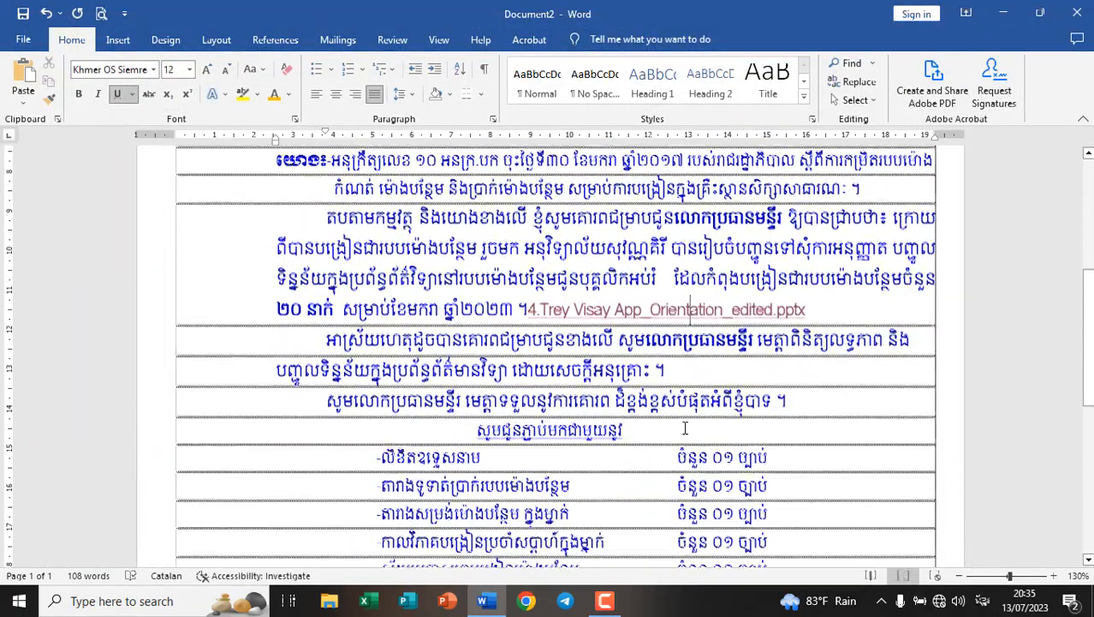
scroll(614, 396, "up", 1)
scroll(613, 395, "up", 3)
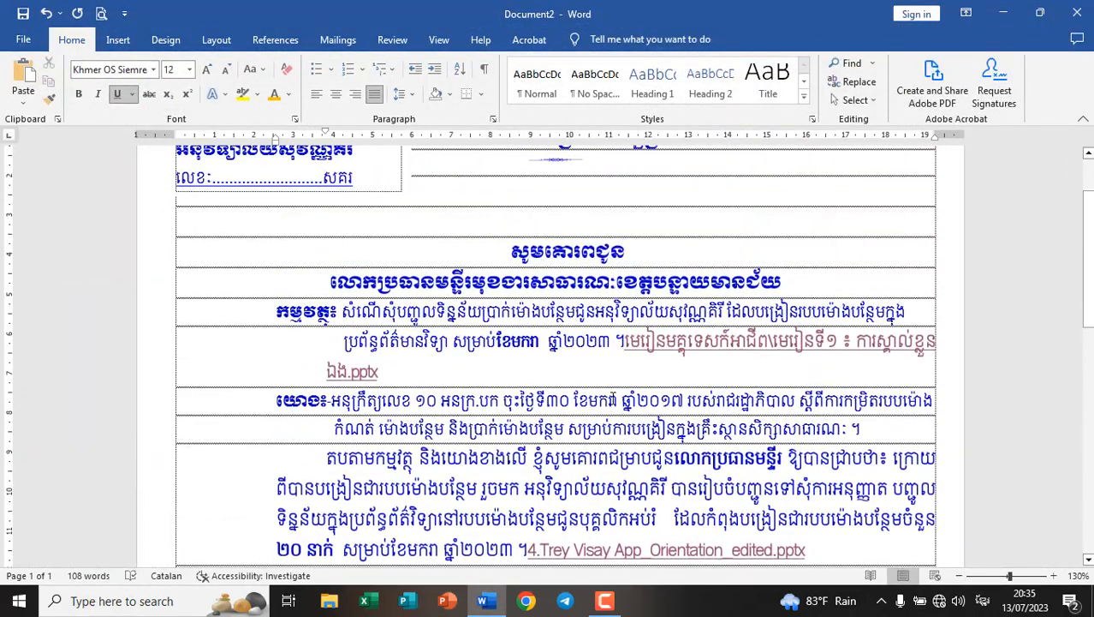
scroll(691, 548, "up", 2)
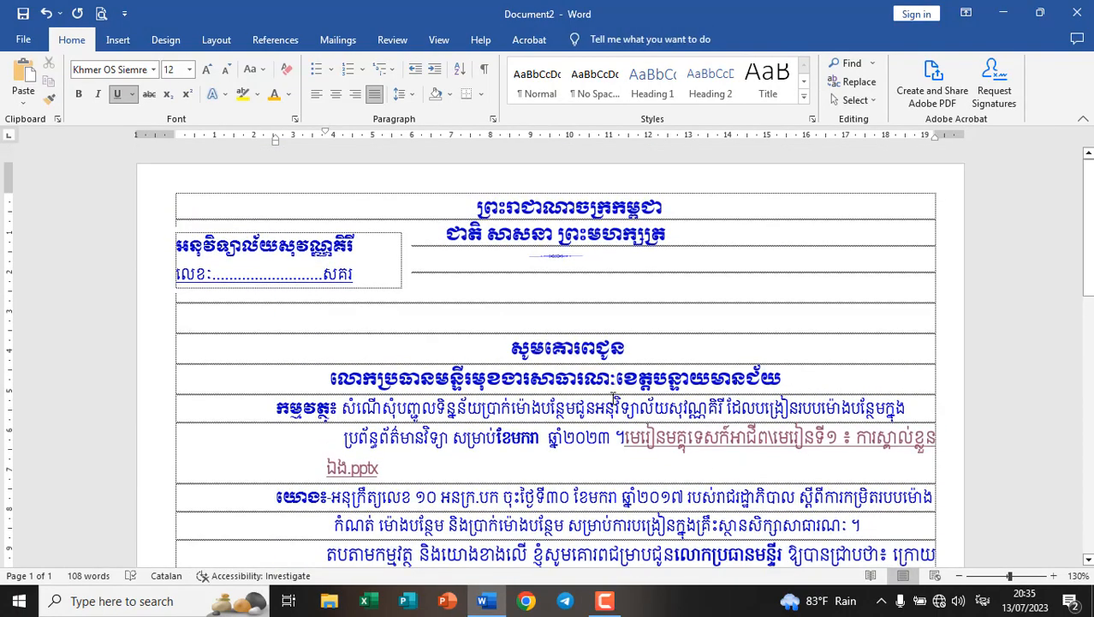
scroll(613, 396, "down", 5)
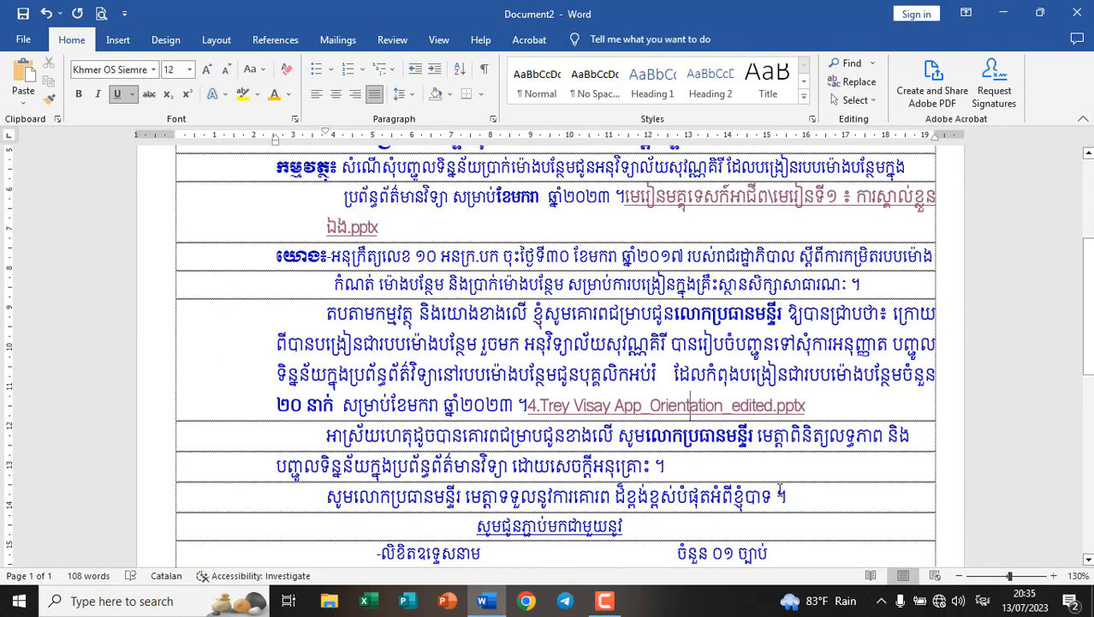
scroll(802, 494, "down", 2)
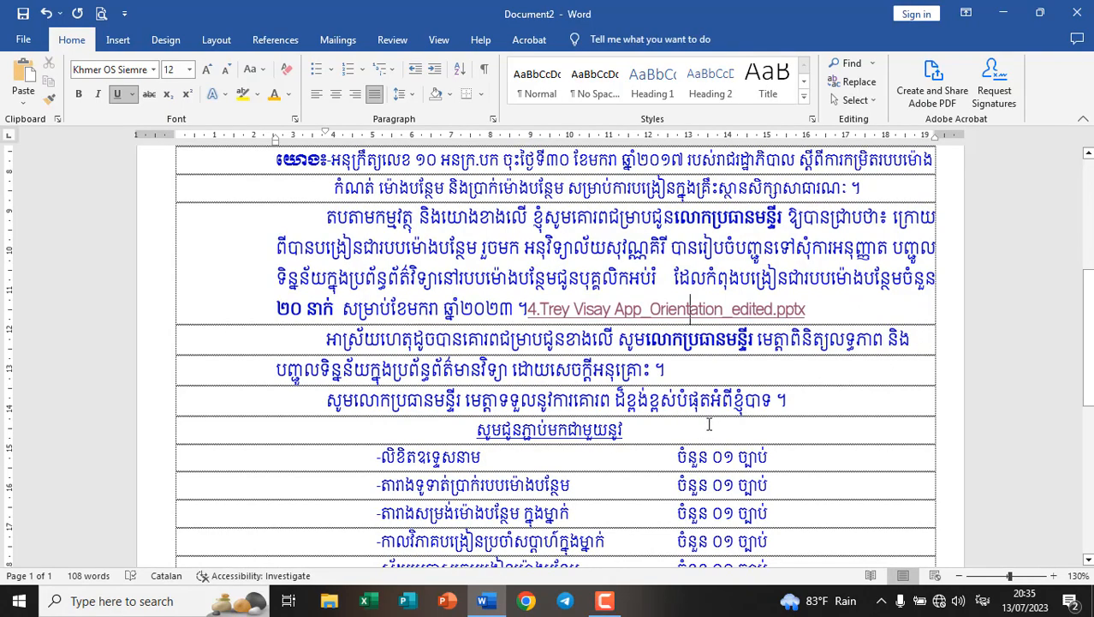
scroll(895, 386, "down", 2)
scroll(627, 387, "down", 1)
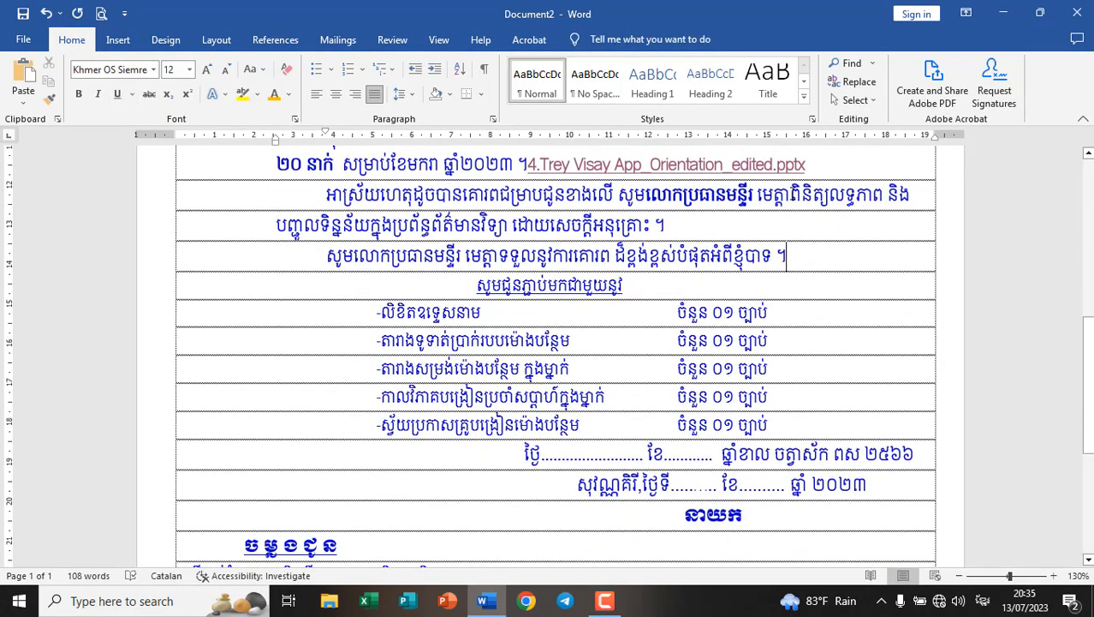
left_click(117, 39)
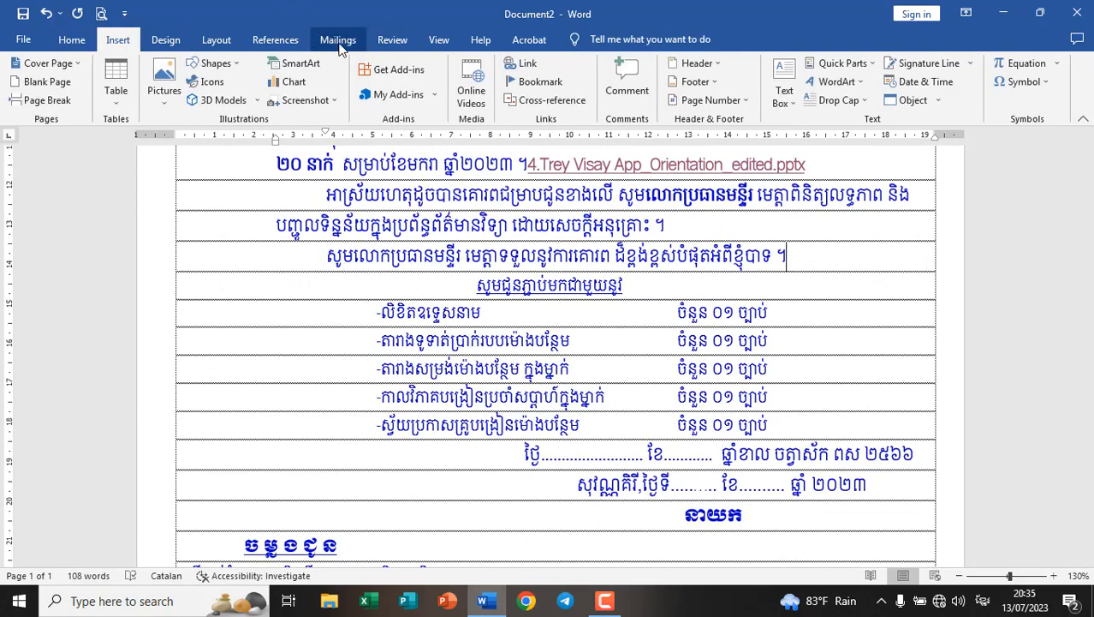
left_click(525, 63)
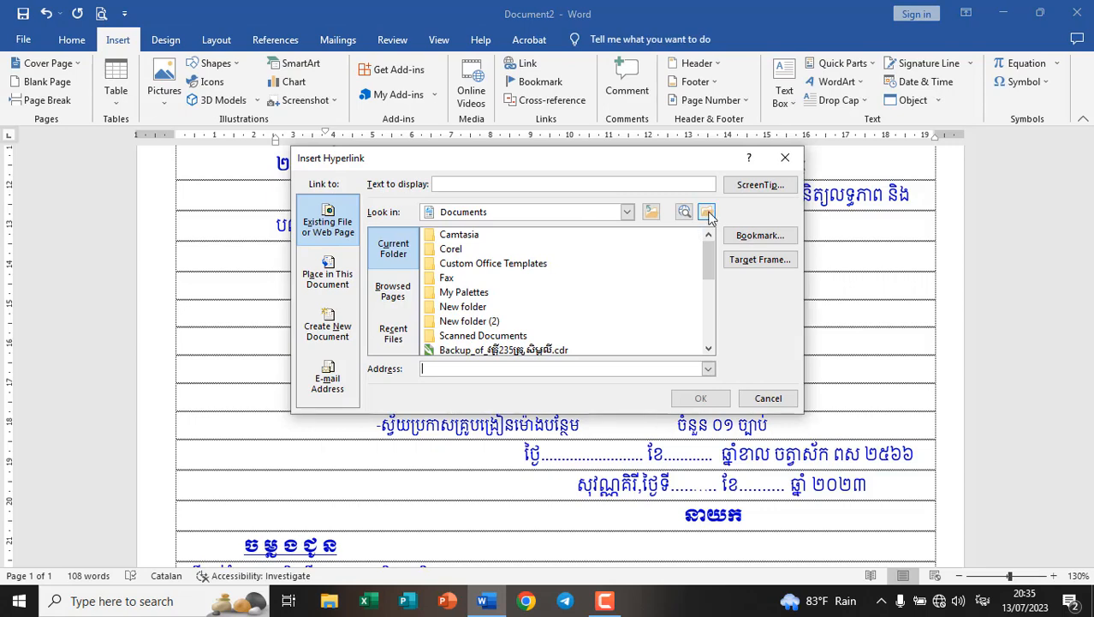
left_click(707, 211)
Browse to New Volume (D:), open the Transcend folder and open Local Disk (D) Laptop inside it
scroll(513, 420, "down", 1)
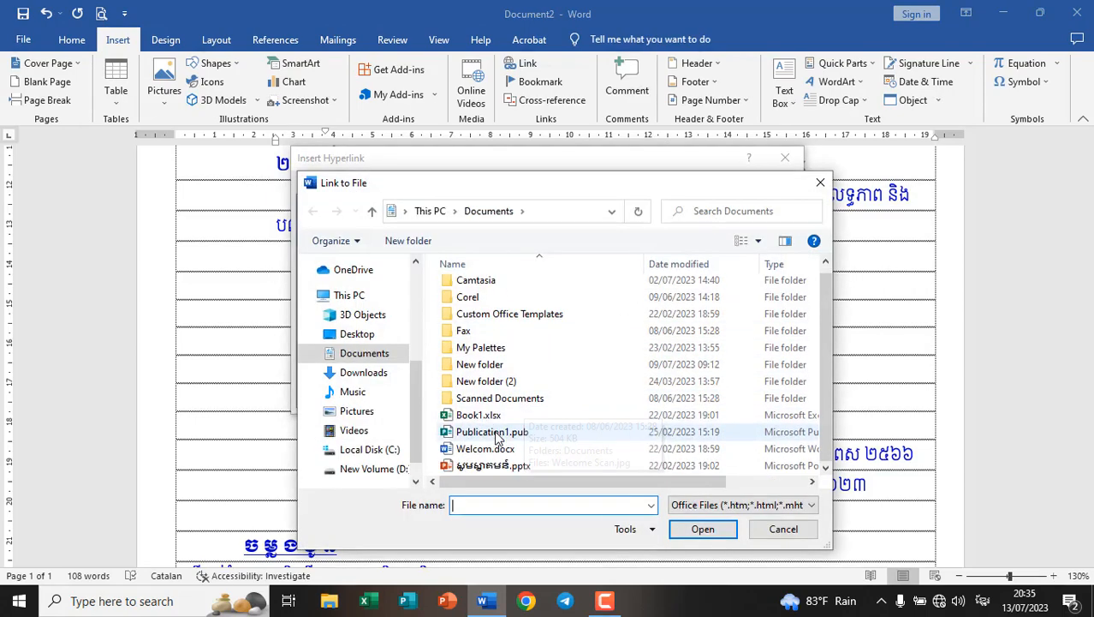
left_click(374, 469)
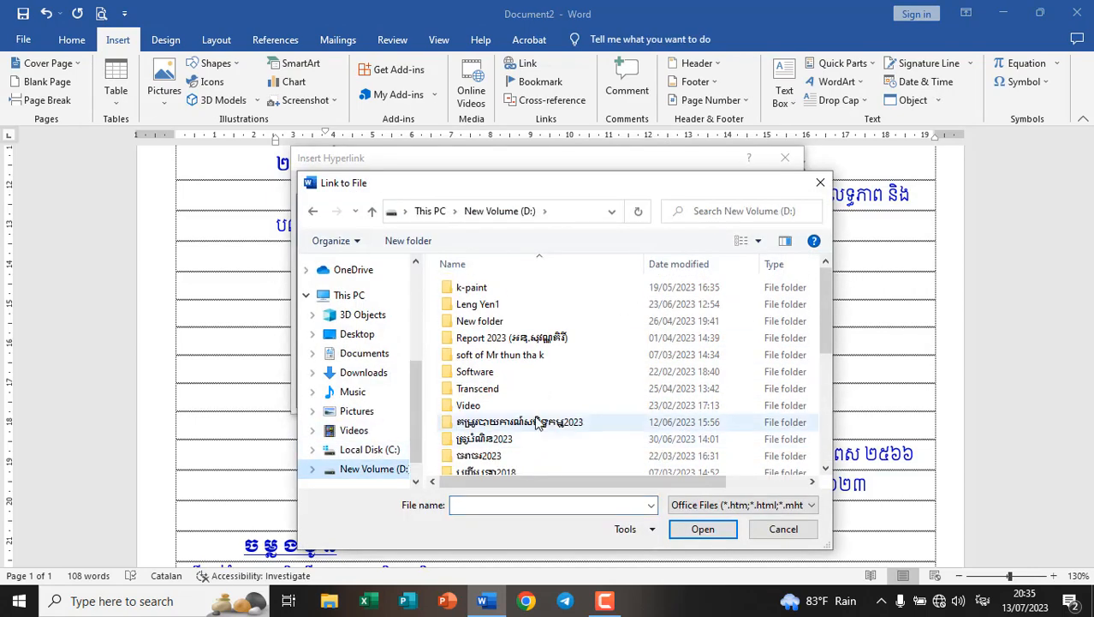
scroll(539, 386, "down", 5)
scroll(552, 390, "down", 2)
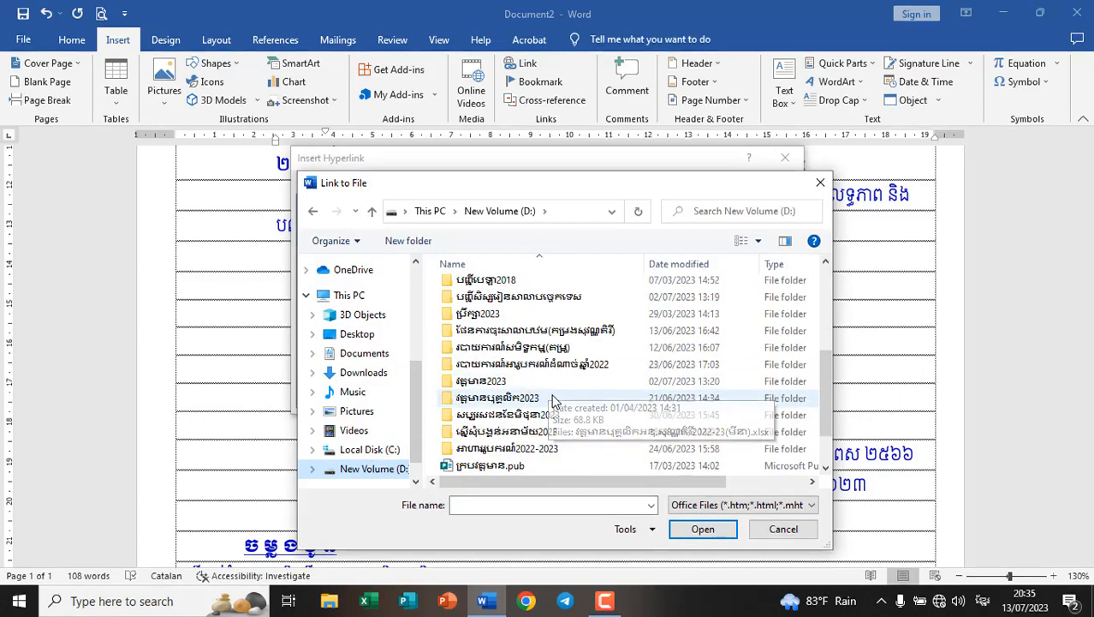
scroll(556, 400, "up", 1)
scroll(518, 304, "up", 6)
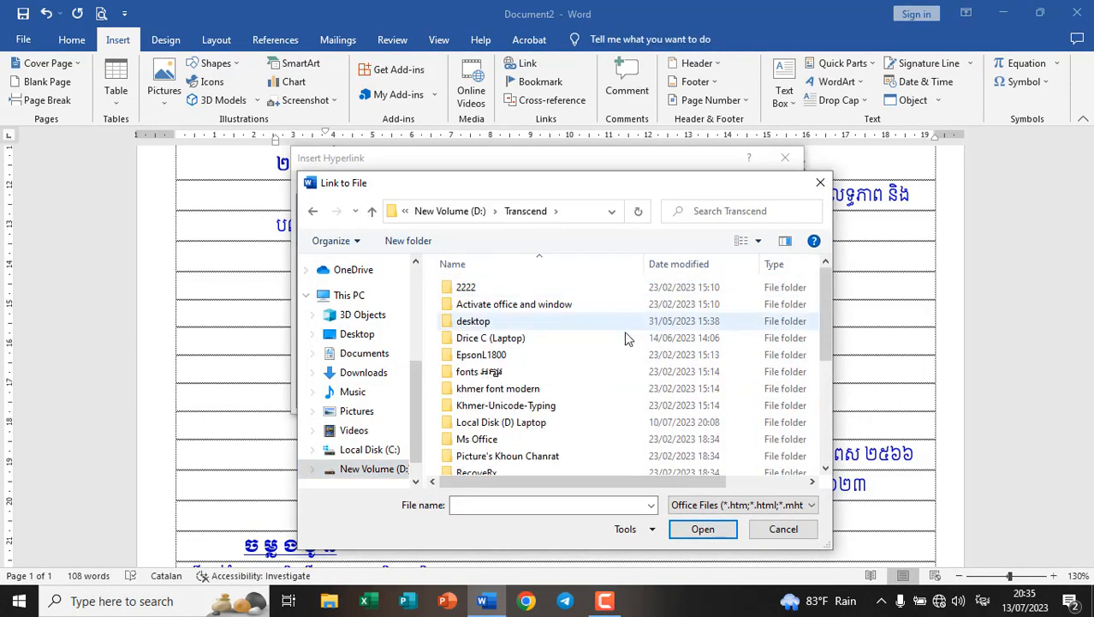
scroll(572, 355, "down", 3)
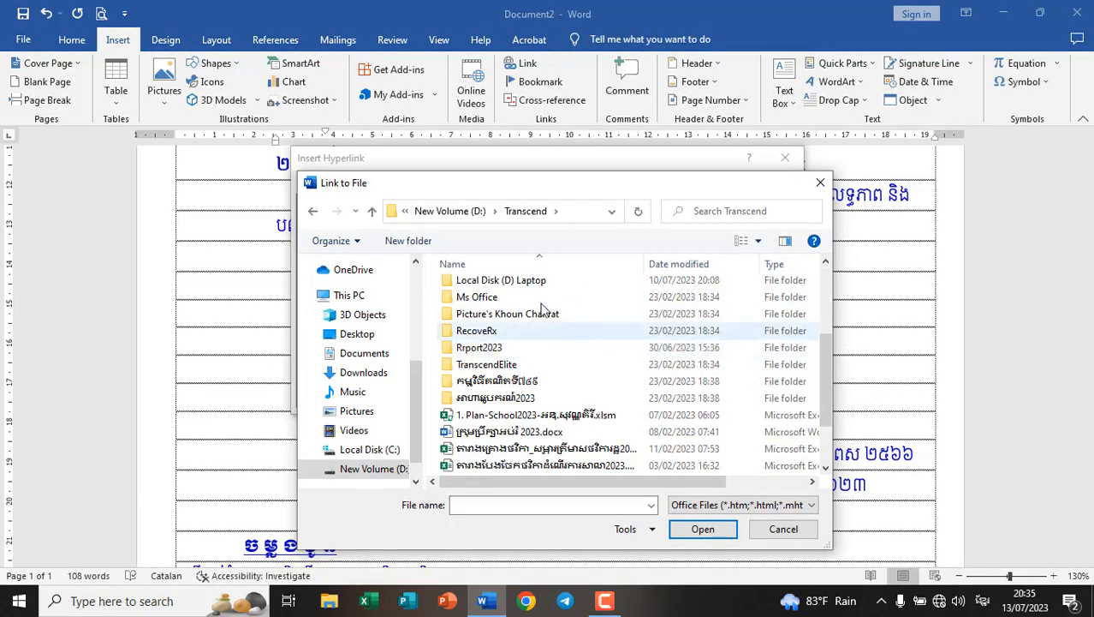
double_click(488, 280)
Find and open the workshop folder សិក្ខាសាលានៅស្វាយរៀង in Local Disk (D) Laptop for the new link
scroll(604, 377, "down", 3)
scroll(604, 385, "down", 5)
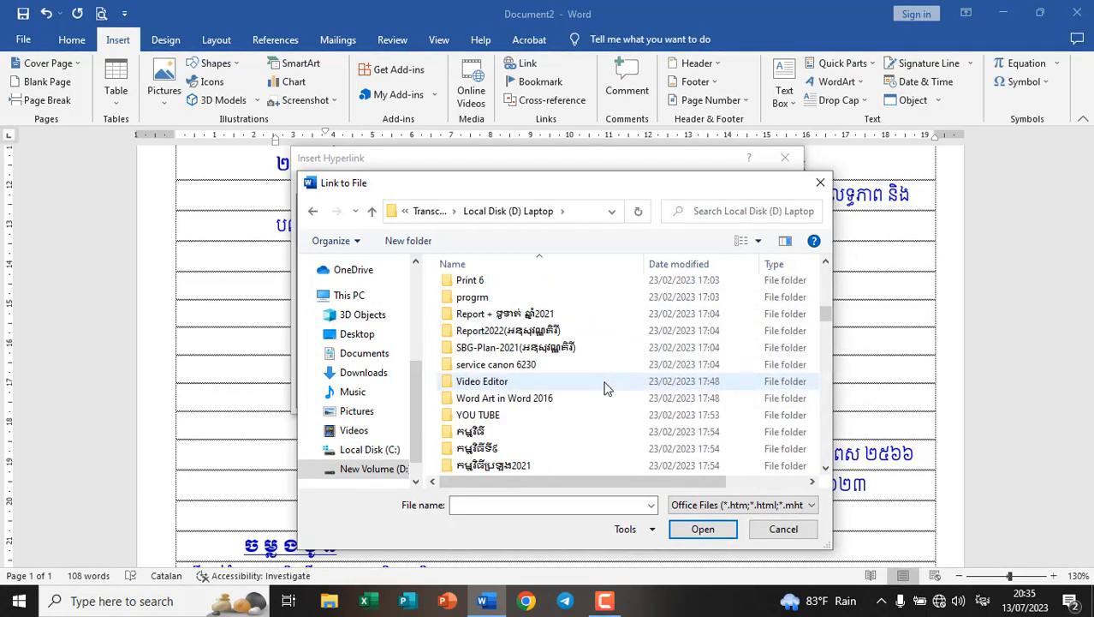
scroll(600, 381, "down", 5)
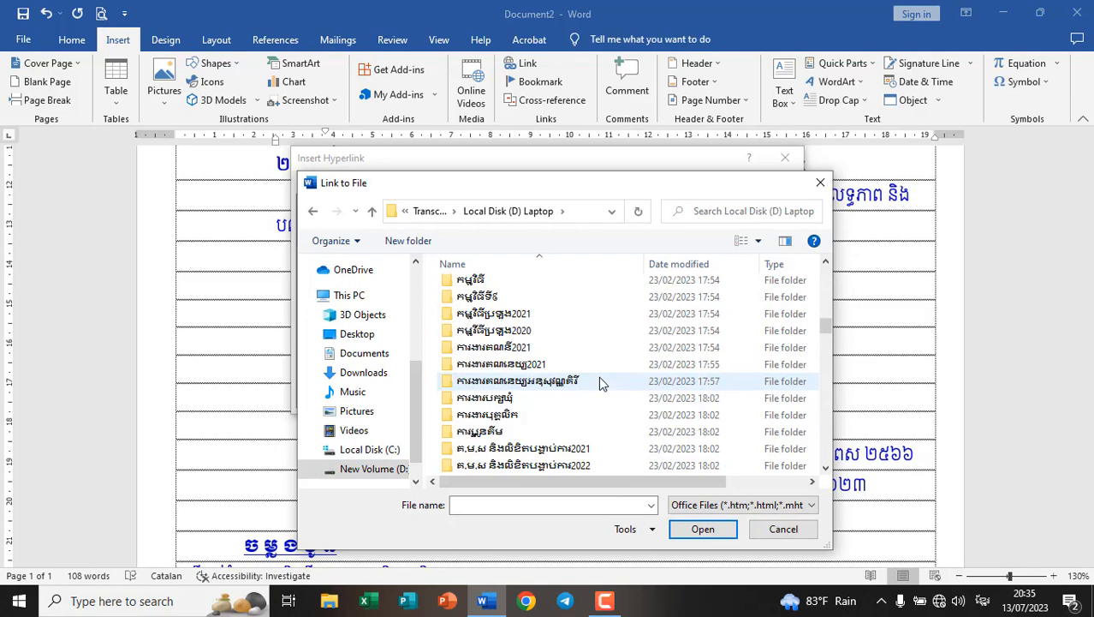
scroll(601, 383, "down", 2)
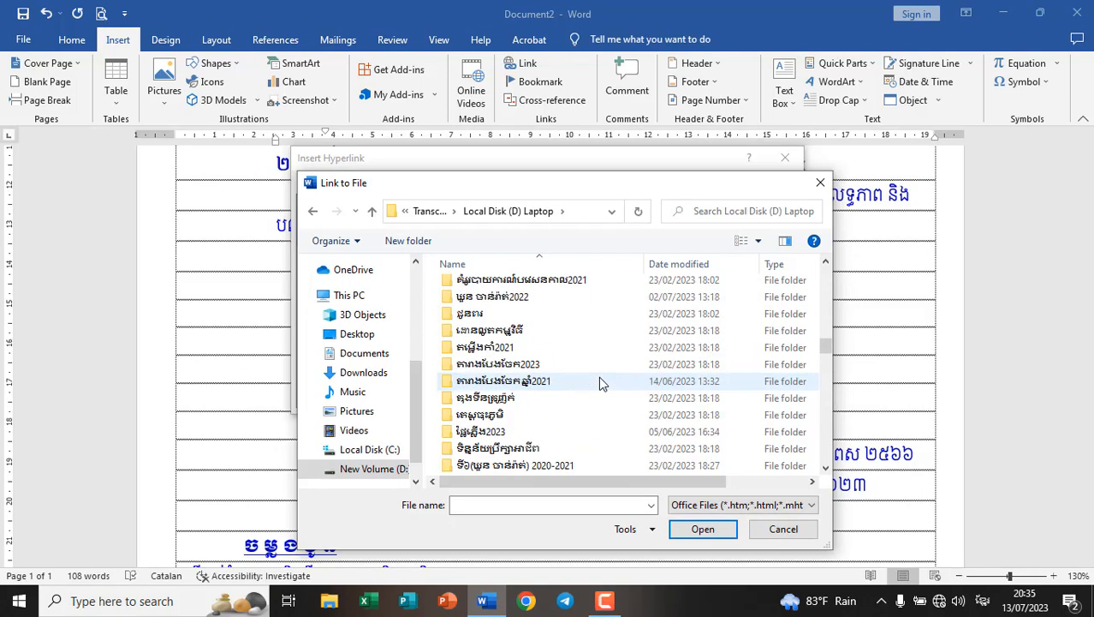
scroll(600, 383, "down", 6)
scroll(600, 382, "down", 2)
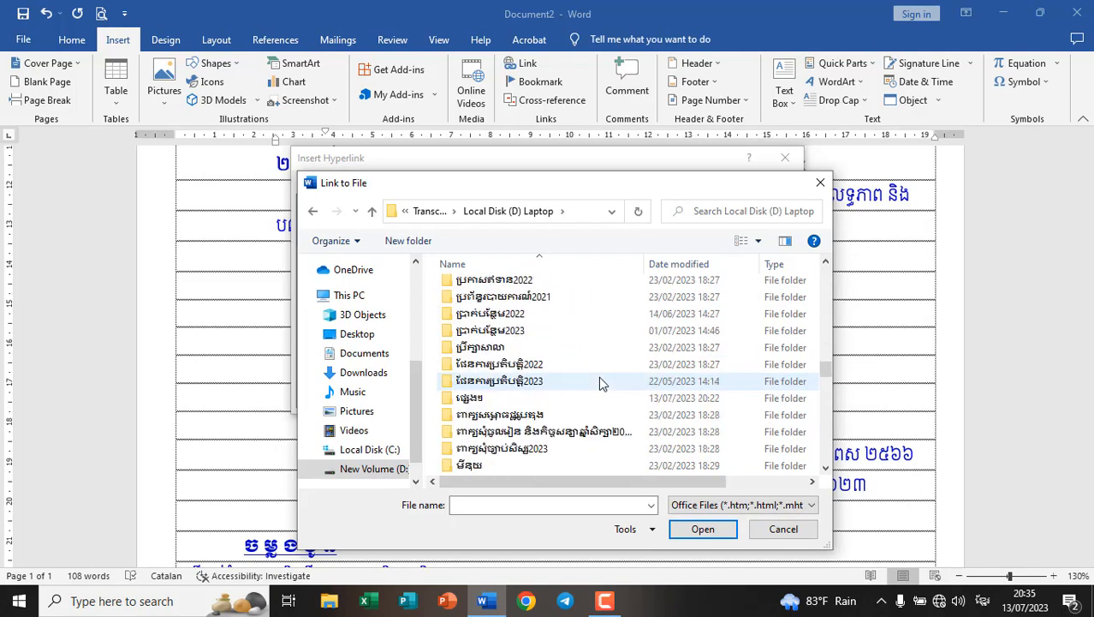
scroll(599, 383, "down", 4)
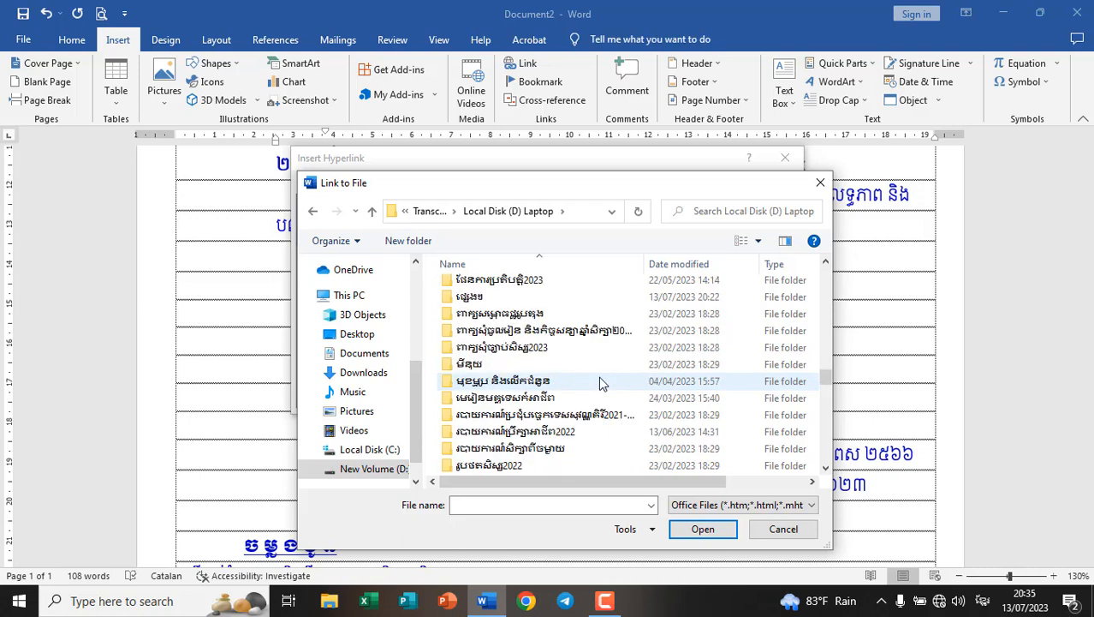
scroll(599, 383, "down", 2)
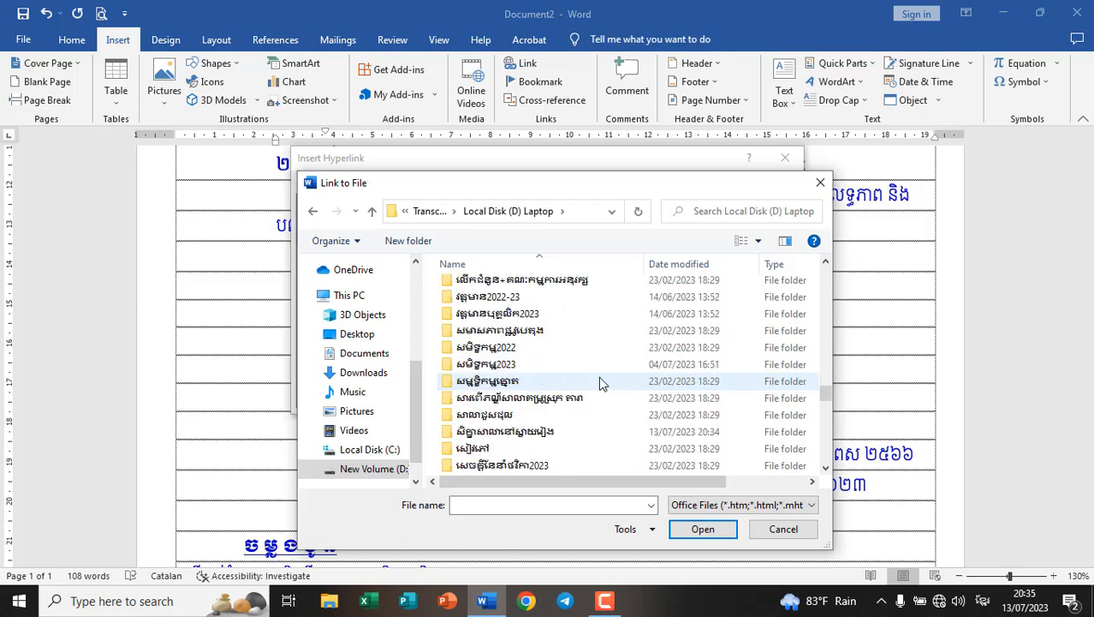
double_click(509, 437)
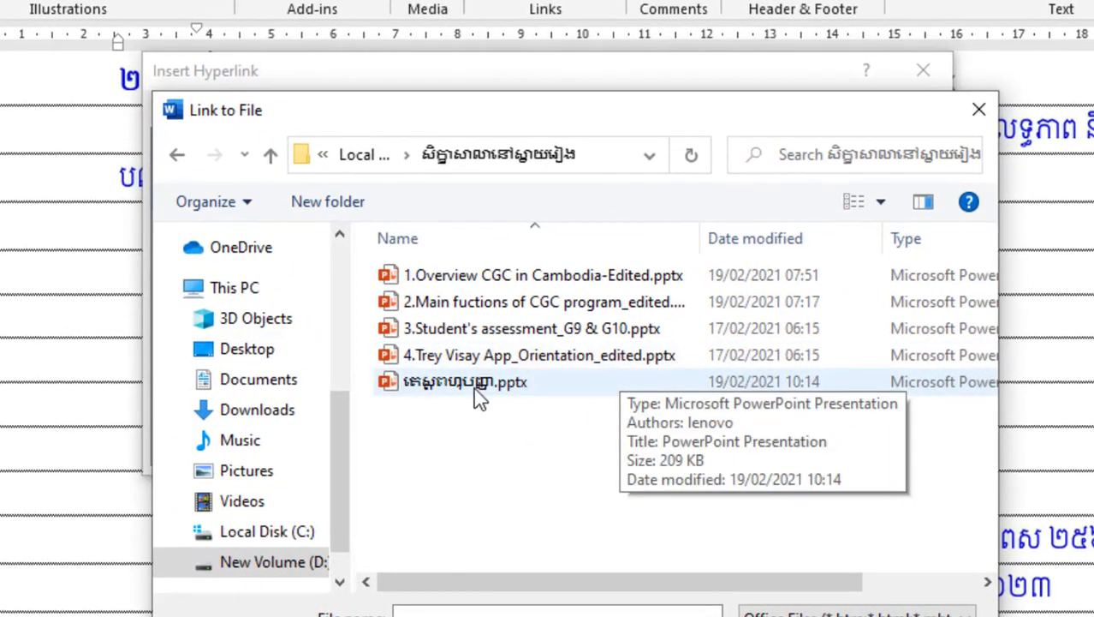
Choose 3.Student's assessment_G9 & G10.pptx as the target file and insert the hyperlink at the end of the closing paragraph
left_click(491, 329)
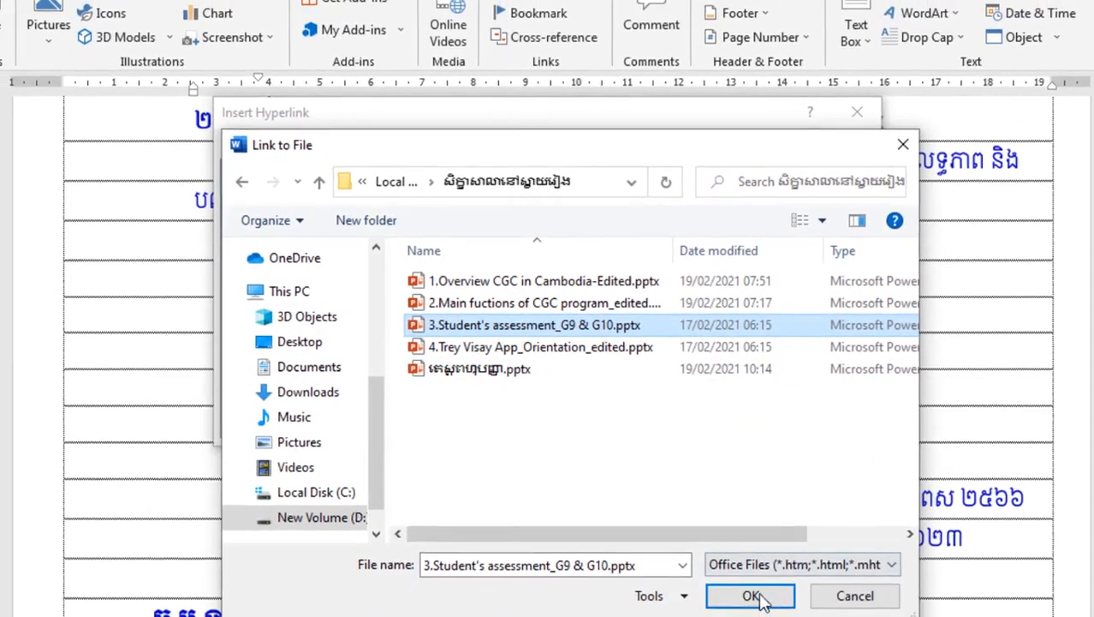
left_click(751, 596)
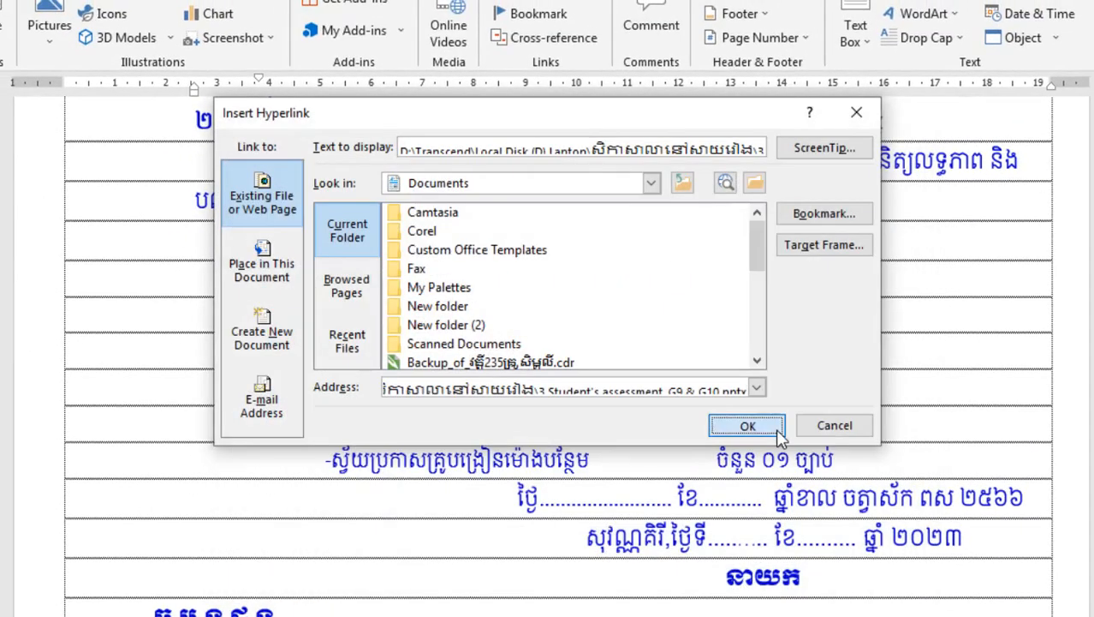
left_click(749, 421)
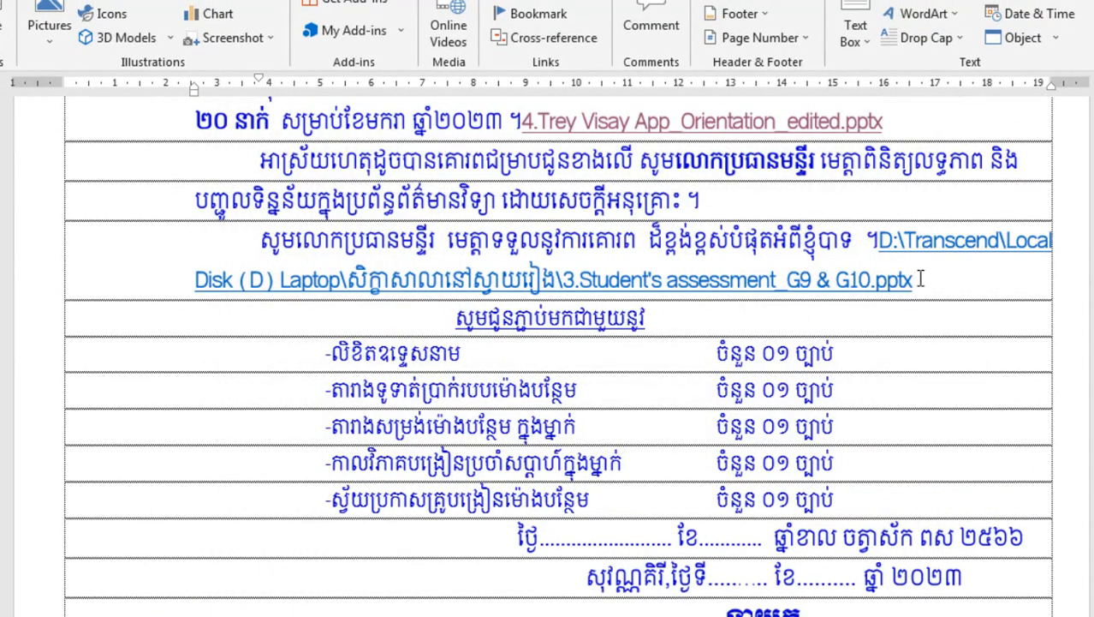
Colour the full text of the new Student's assessment hyperlink red and deselect it
left_click_drag(913, 280, 879, 240)
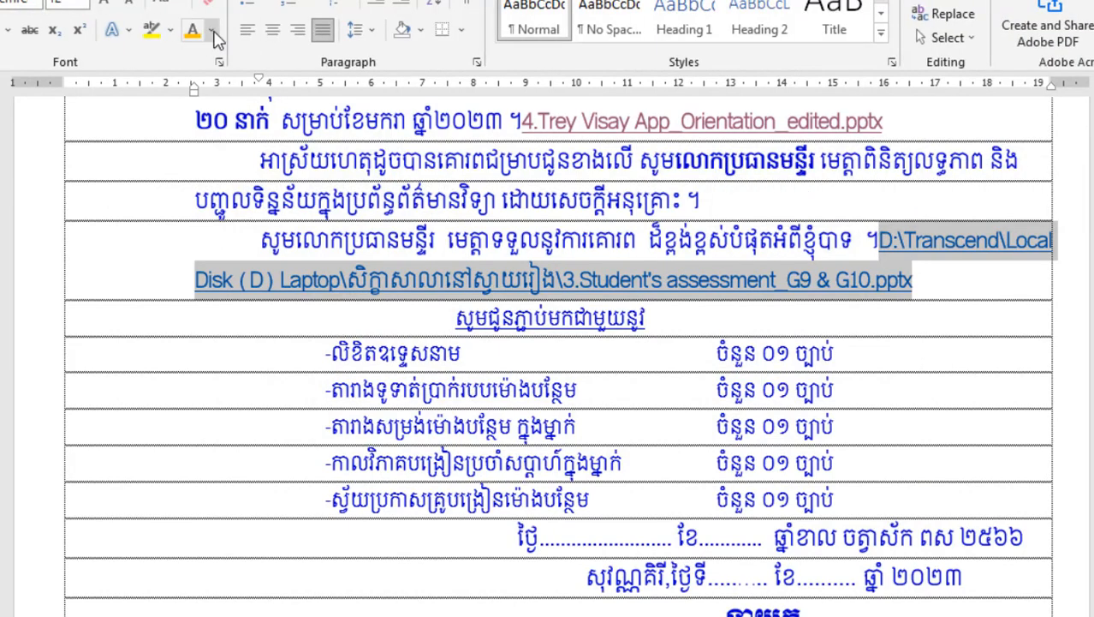
left_click(211, 30)
left_click(192, 218)
left_click(570, 409)
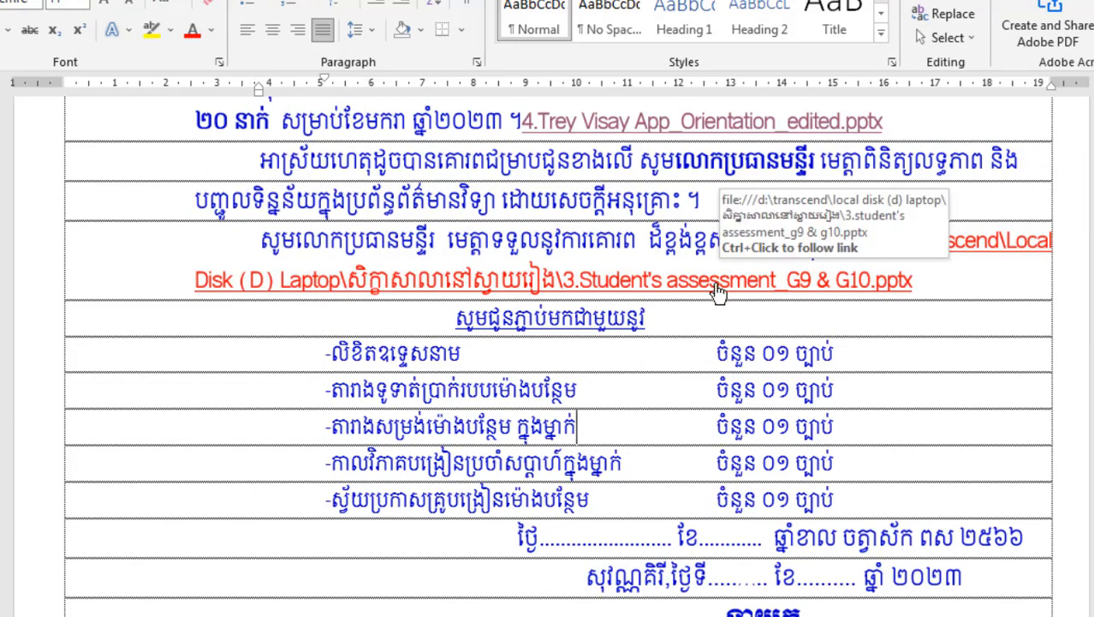
Follow the Student's assessment hyperlink to open its presentation in PowerPoint and view slides 2 through 6
left_click(717, 291, "ctrl")
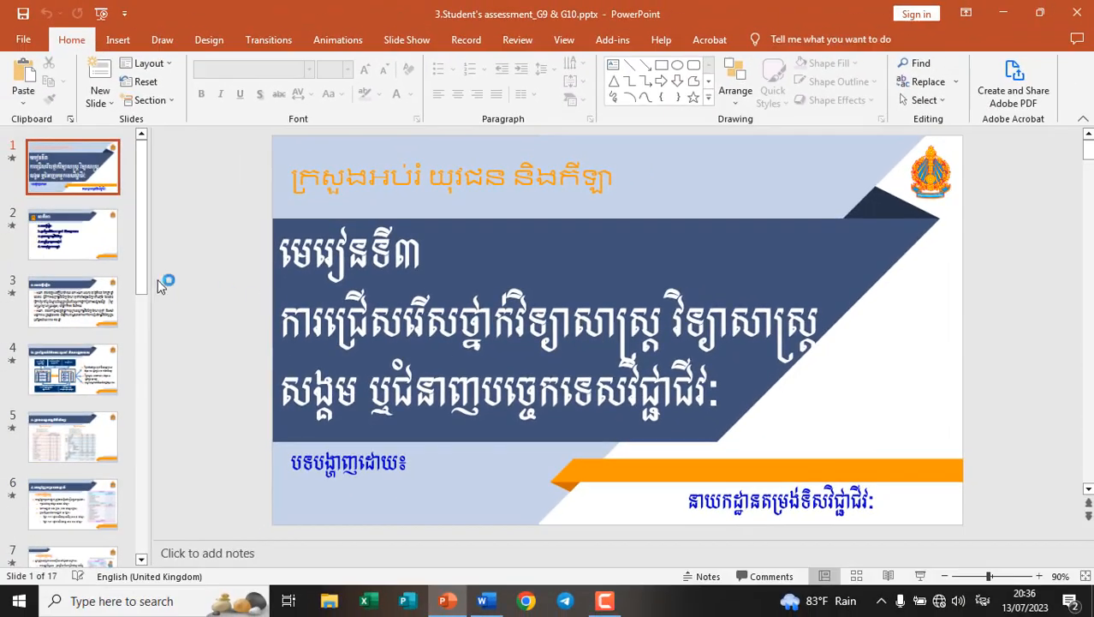
left_click(82, 253)
left_click(94, 307)
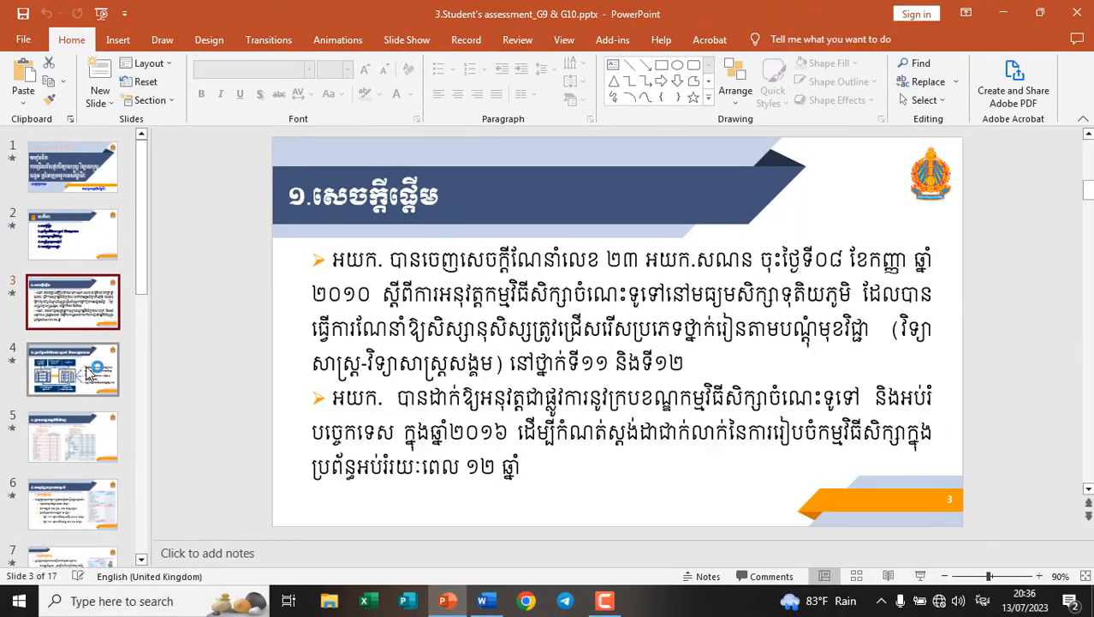
left_click(89, 373)
left_click(86, 436)
left_click(94, 505)
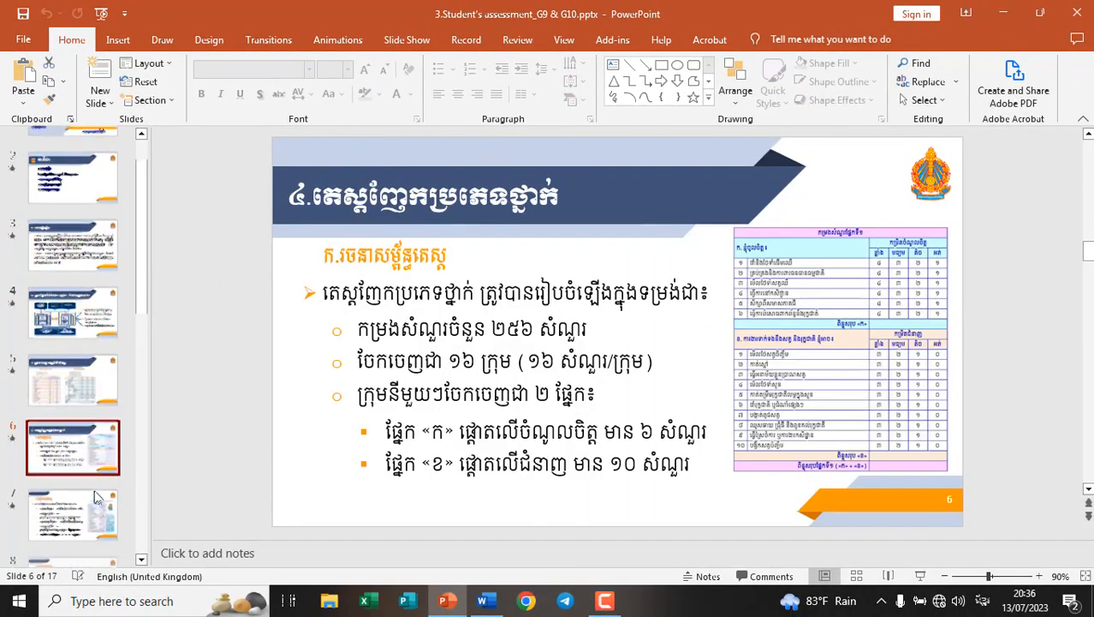
View slides 7 through 9 of the linked presentation and close it, returning to the Word letter
left_click(96, 498)
scroll(86, 512, "down", 1)
left_click(75, 484)
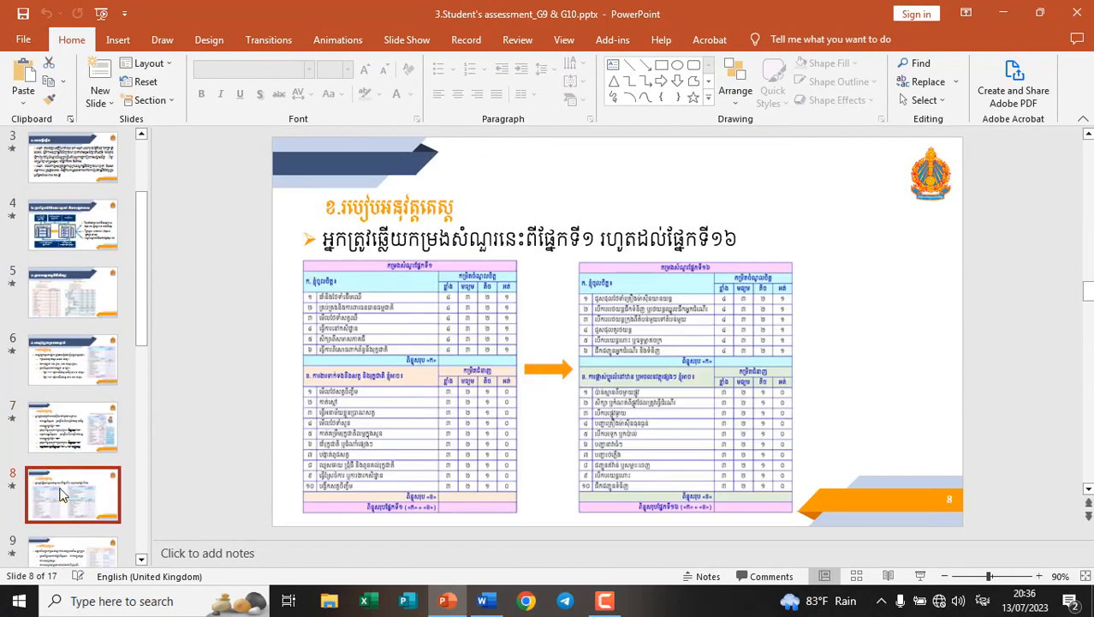
scroll(60, 493, "down", 1)
left_click(73, 501)
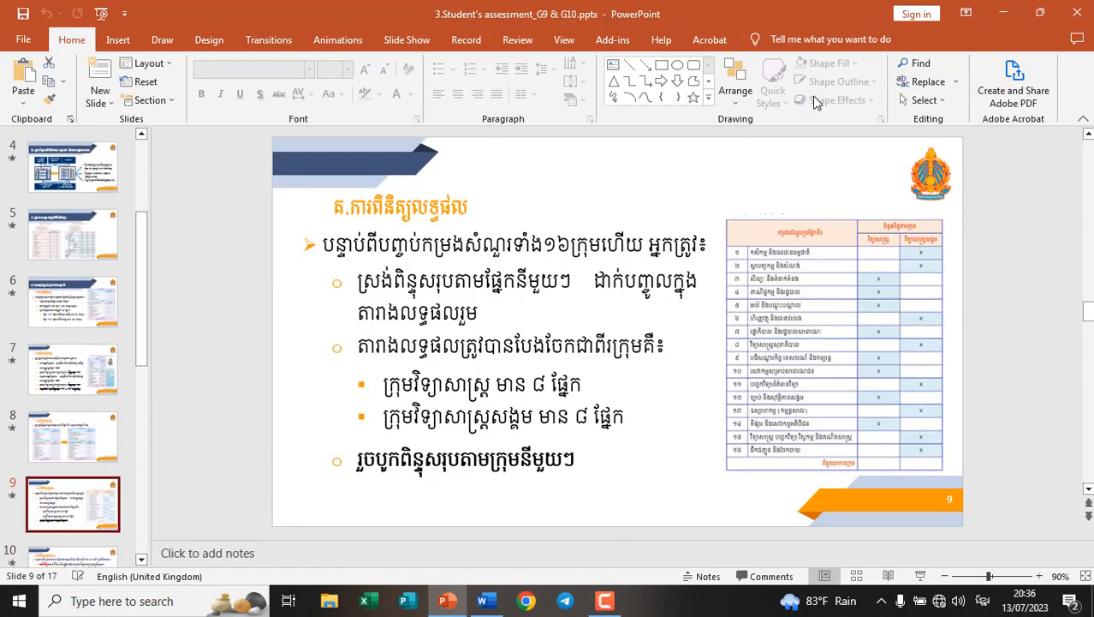
left_click(1086, 13)
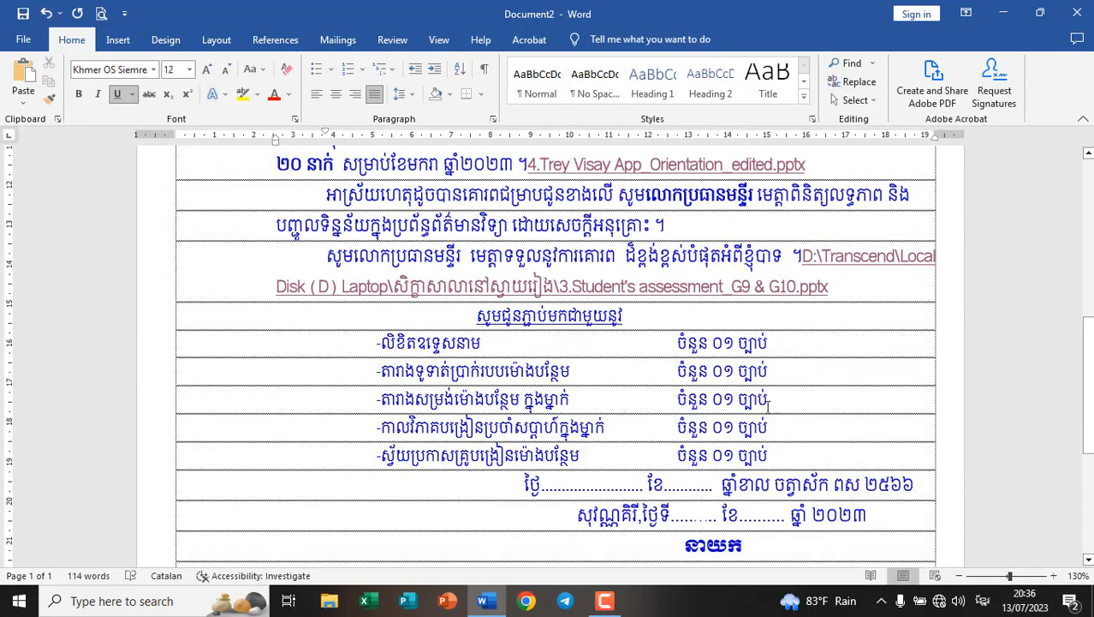
Review the three presentation hyperlinks throughout the letter, from the subject line to the closing paragraph
scroll(768, 407, "up", 10)
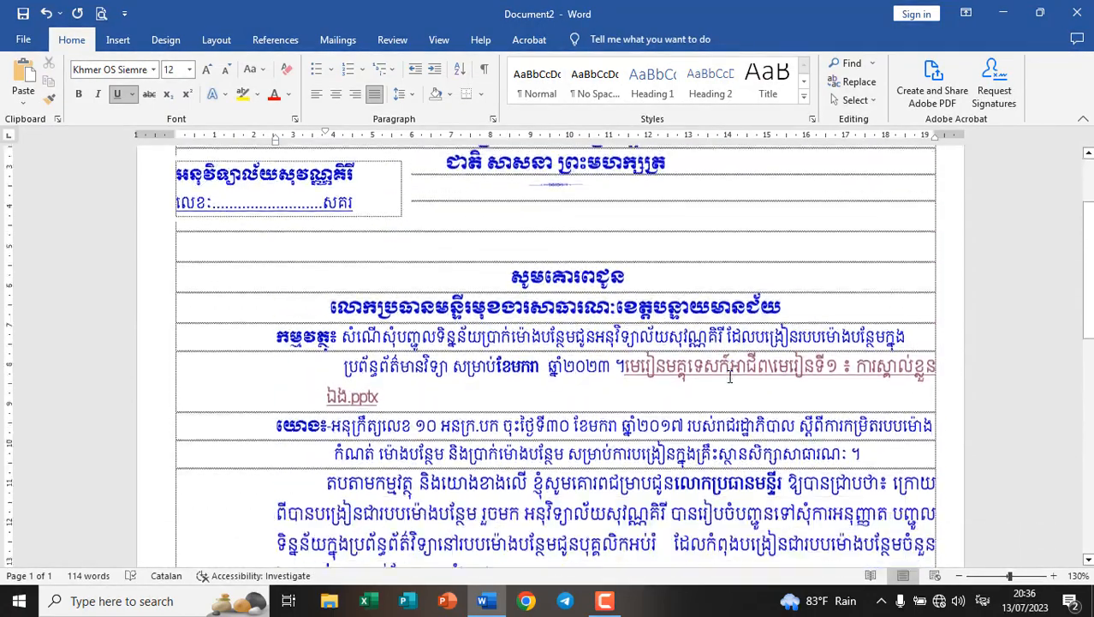
scroll(729, 377, "down", 4)
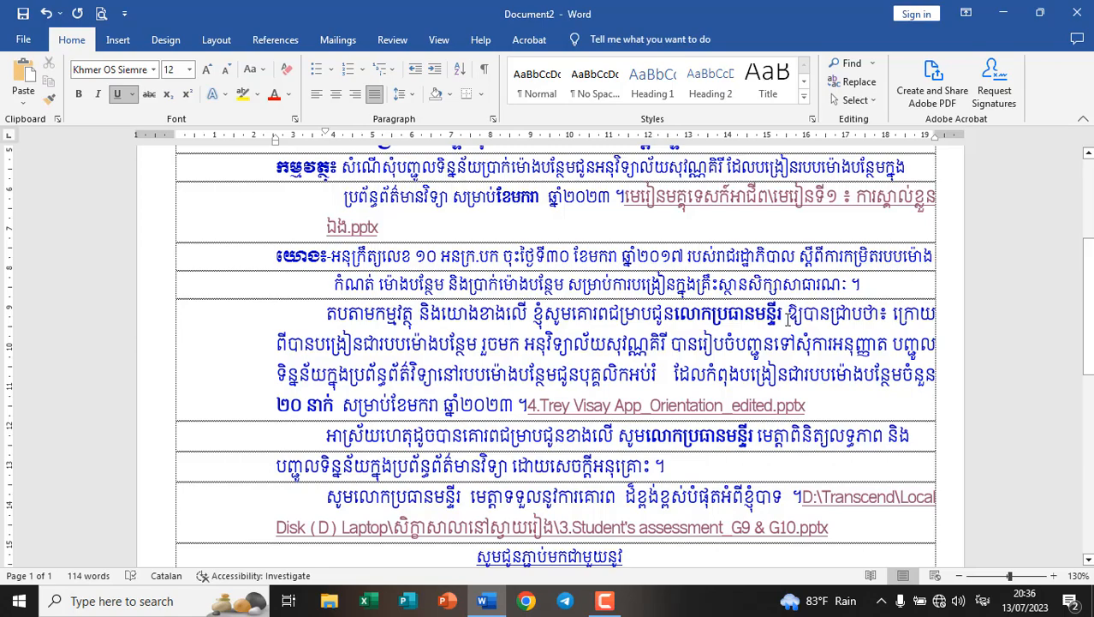
scroll(535, 324, "down", 10)
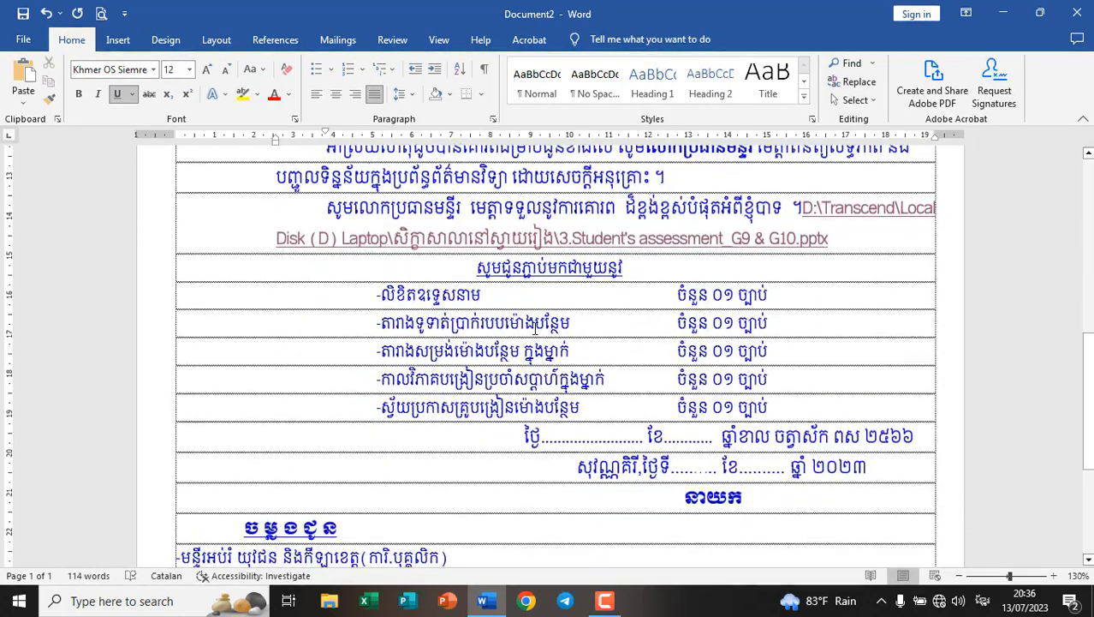
scroll(536, 328, "up", 8)
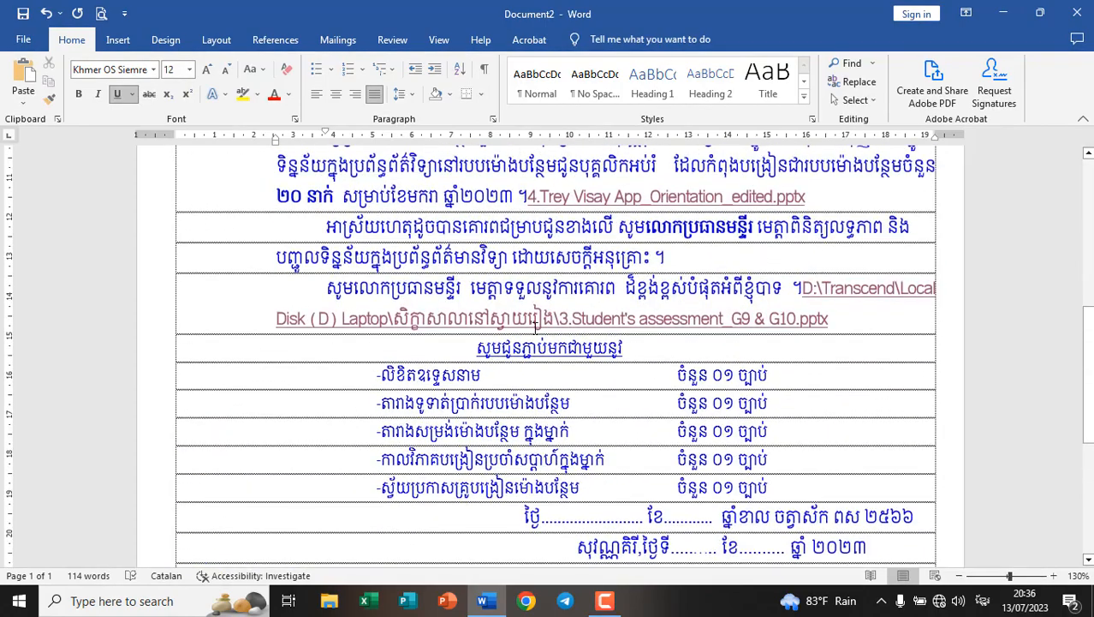
scroll(537, 326, "up", 4)
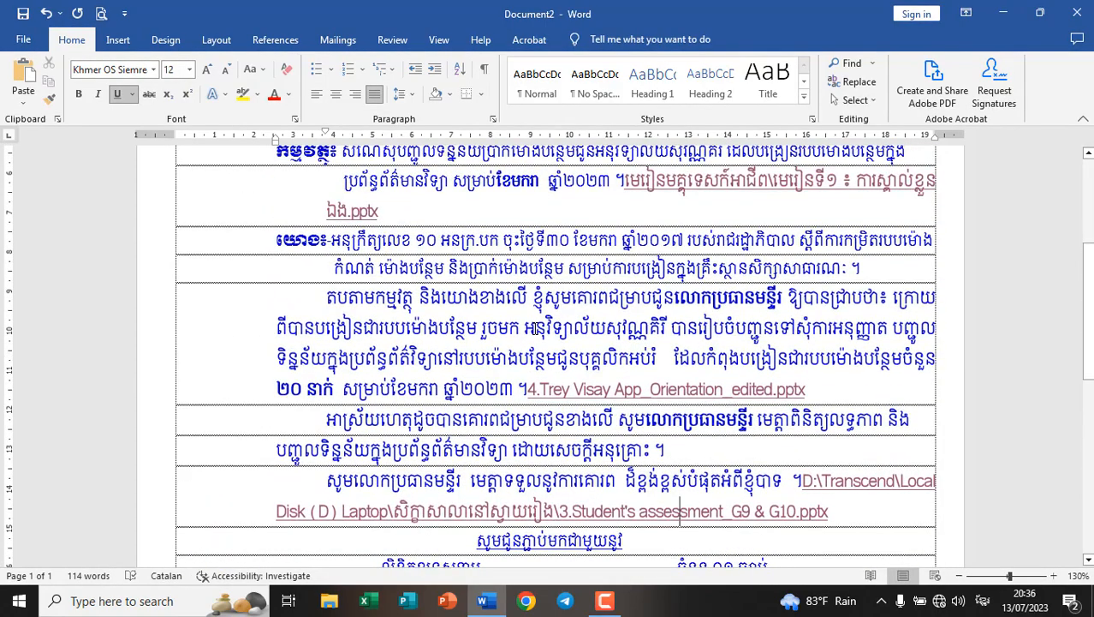
scroll(773, 300, "up", 4)
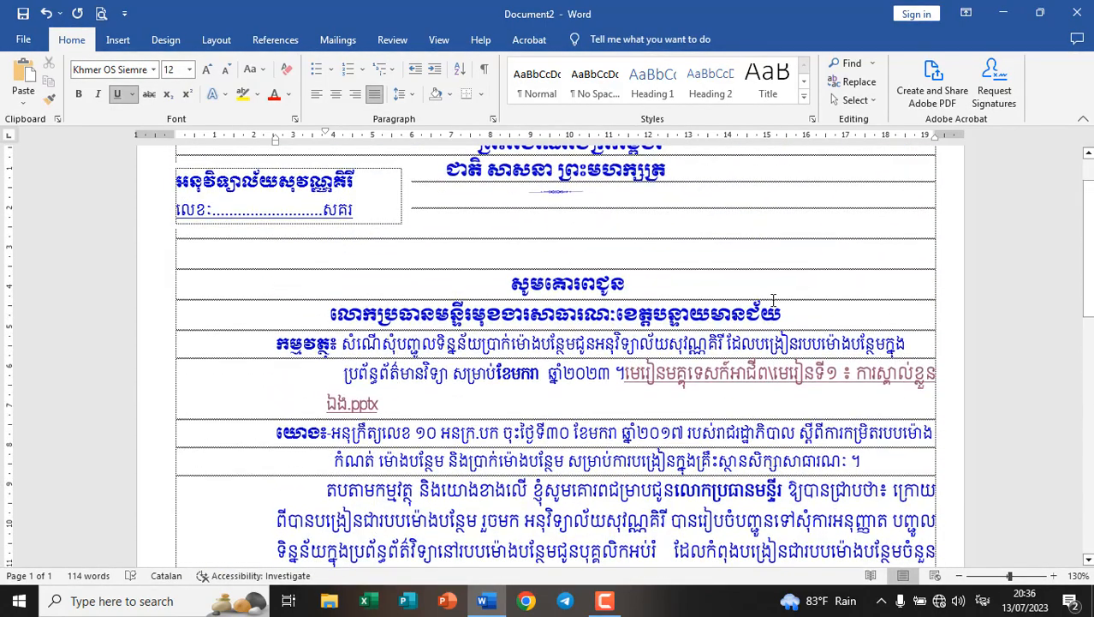